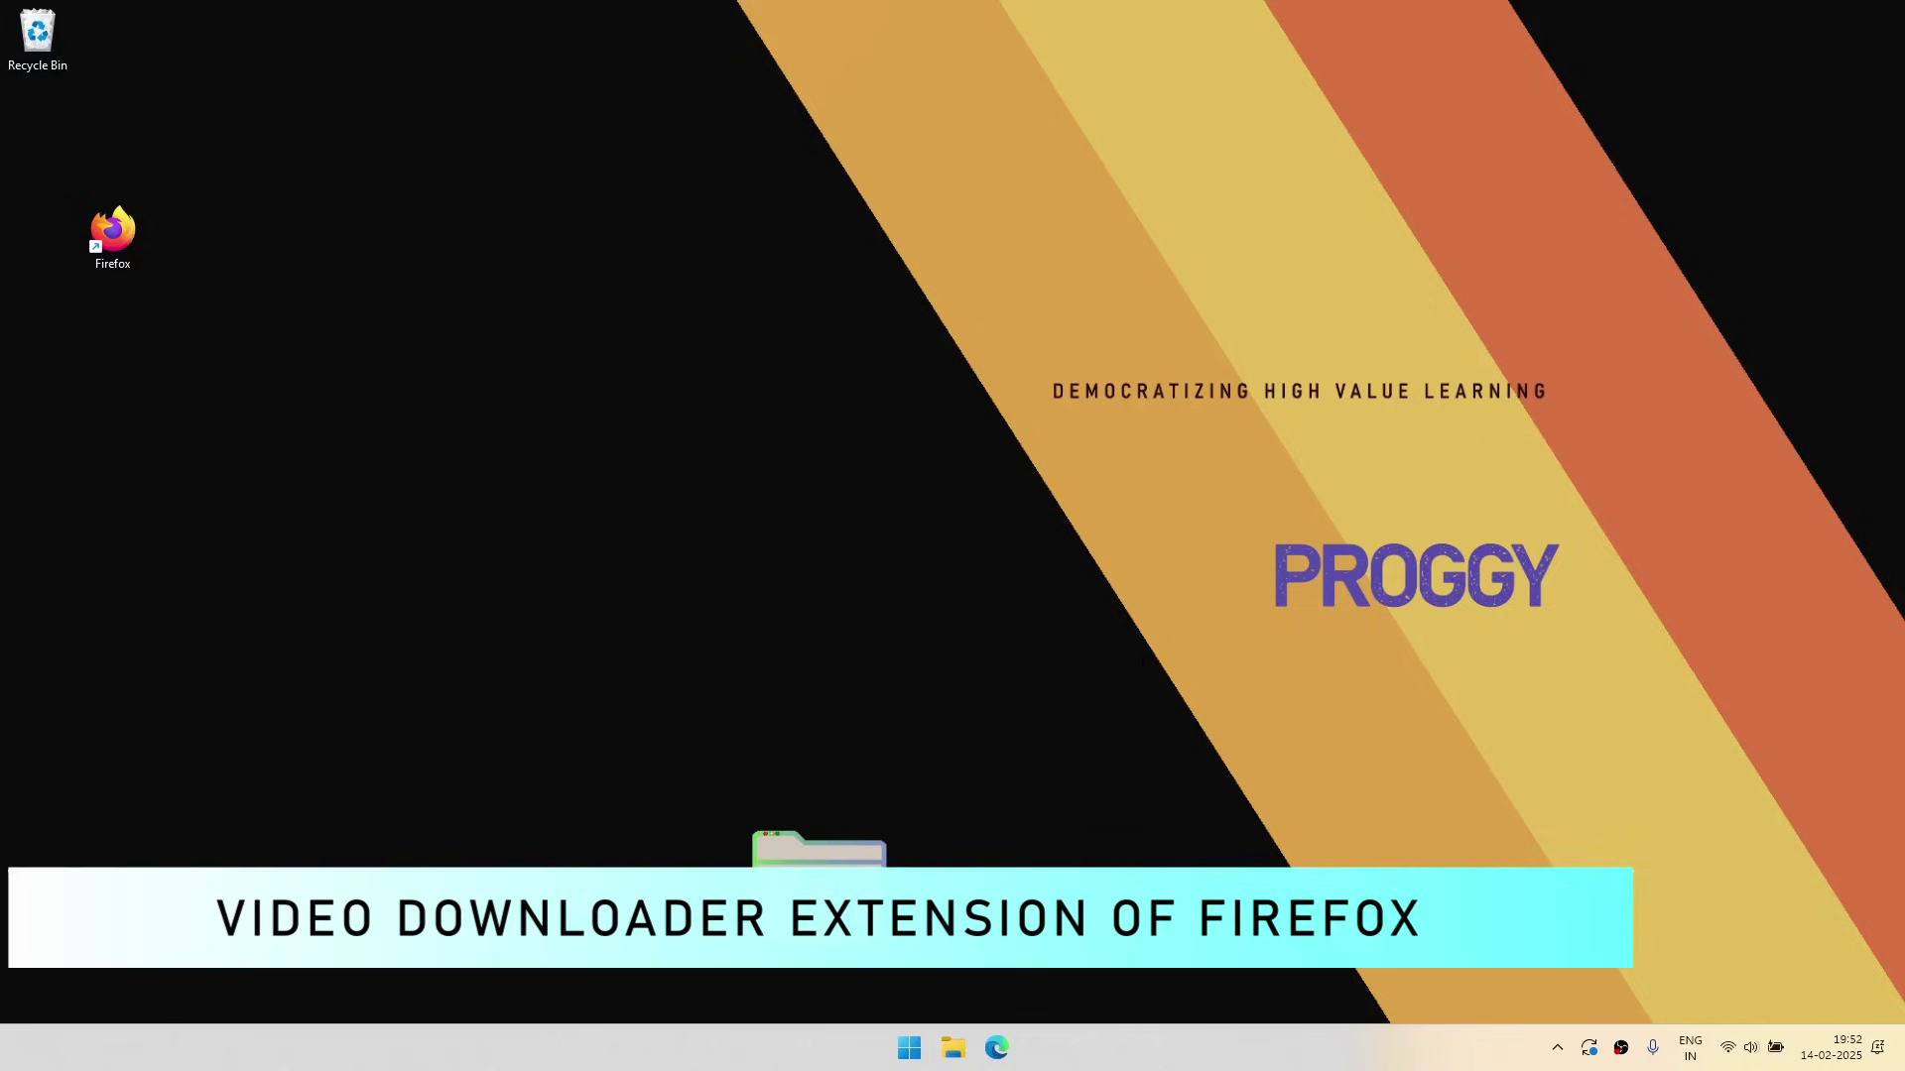
# Launch Firefox and open the Add-ons Manager from the main menu
pyautogui.doubleClick(113, 230)
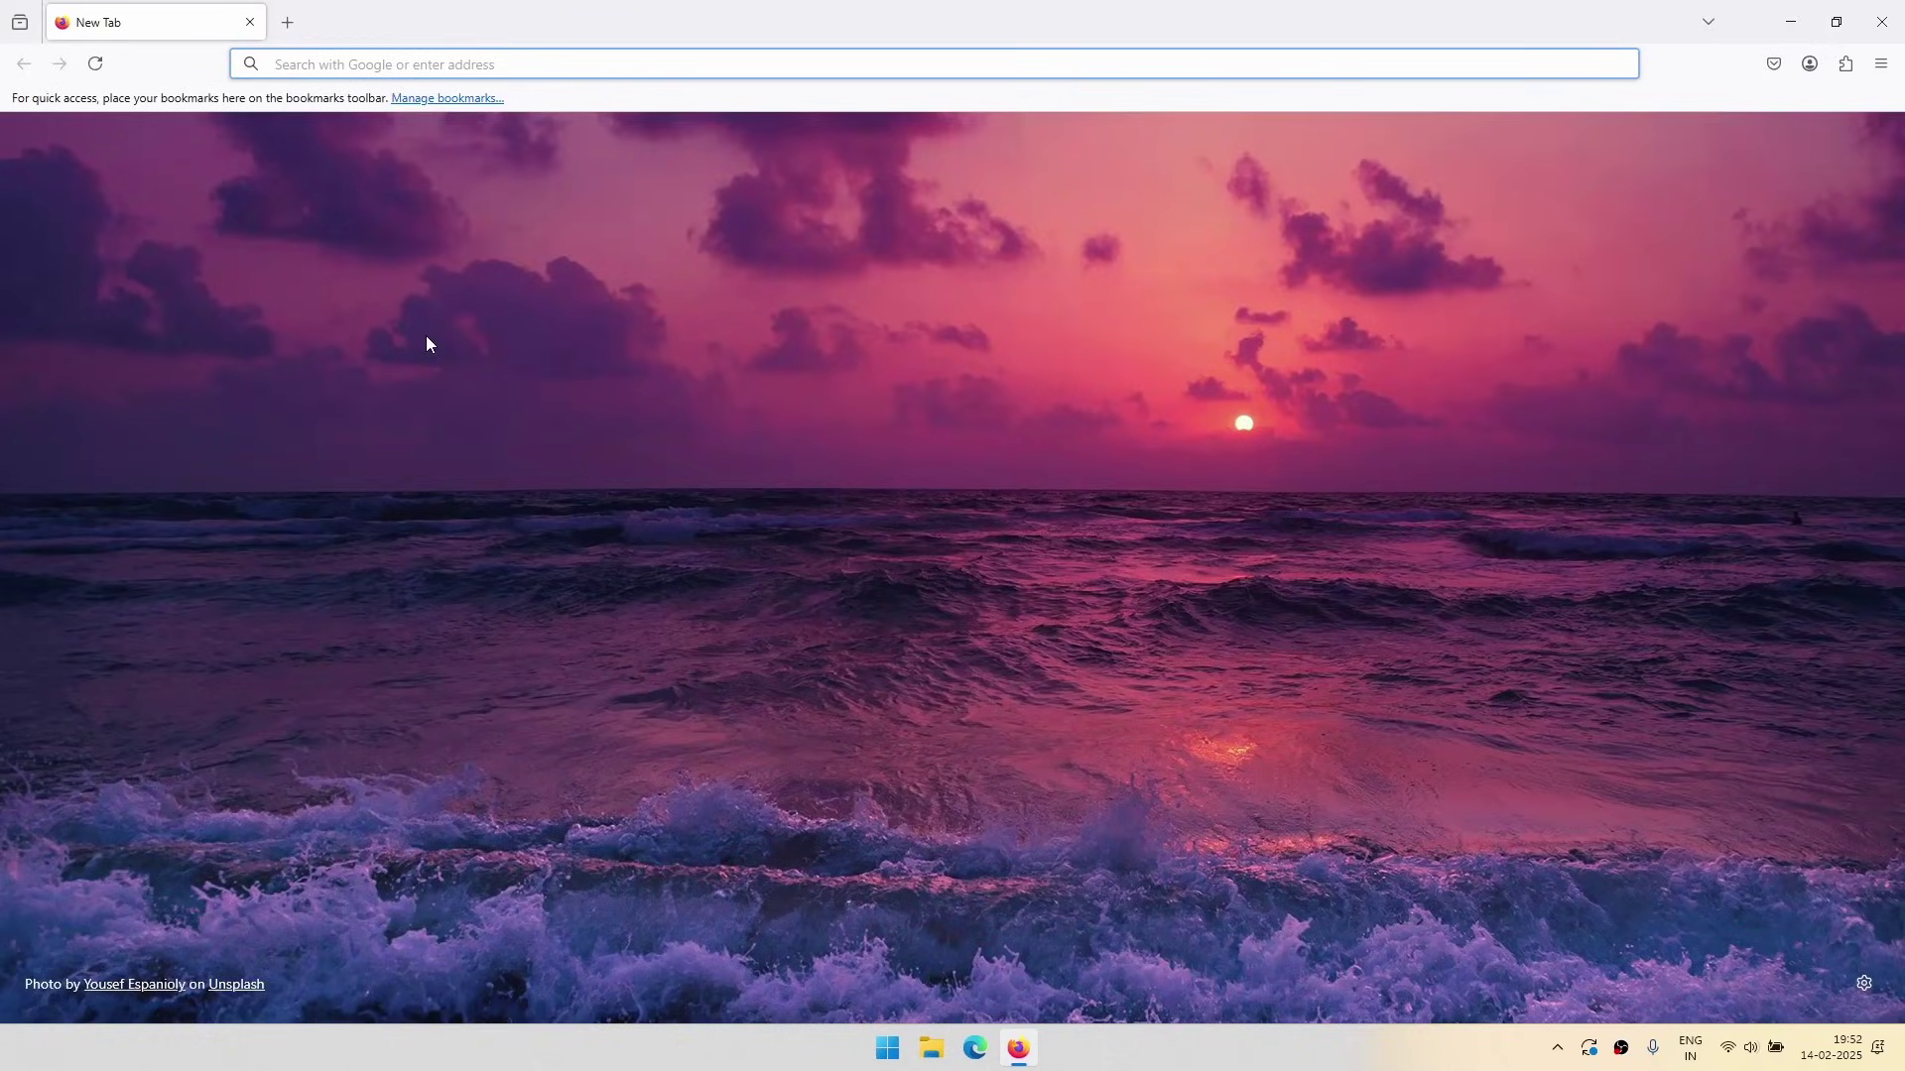
pyautogui.click(1886, 78)
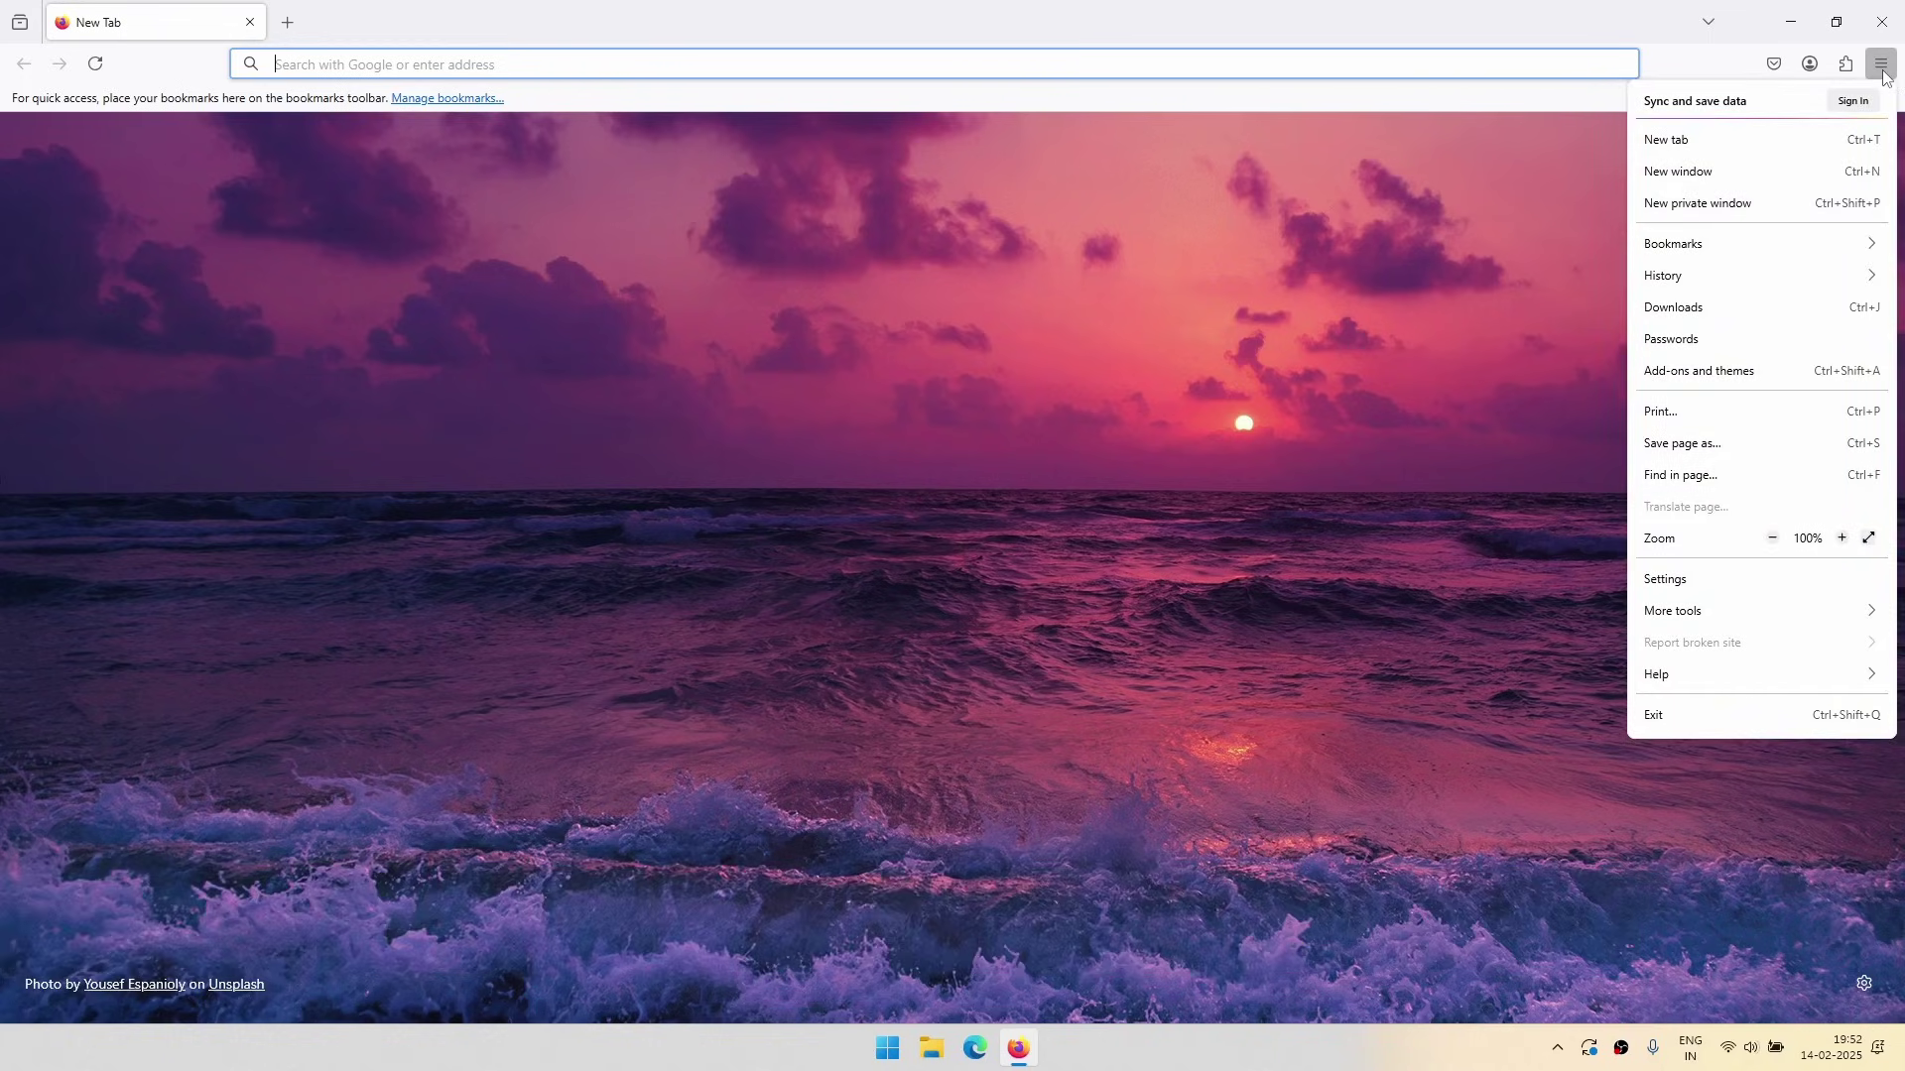
pyautogui.click(1726, 373)
pyautogui.scroll(-6, 723, 569)
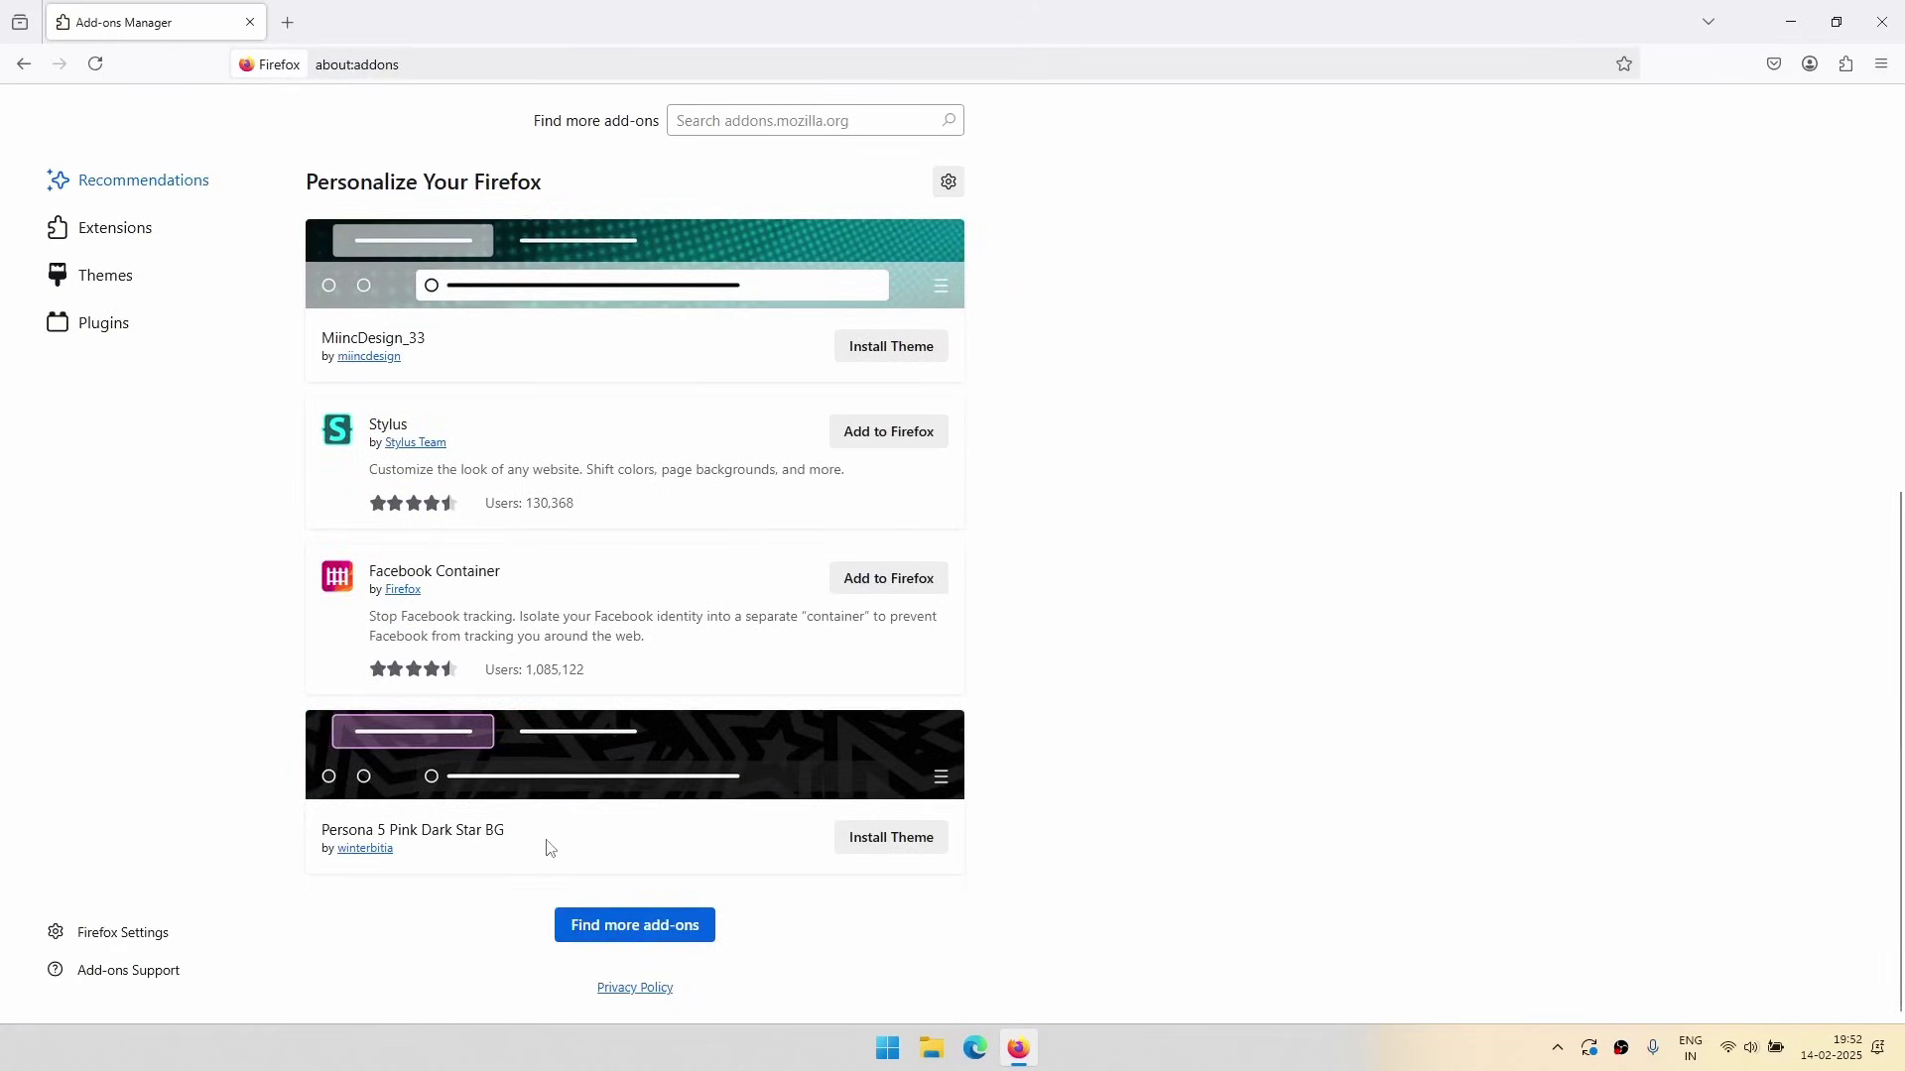
# From the Extensions section, go to the Firefox Add-ons website via Find more add-ons
pyautogui.click(126, 239)
pyautogui.scroll(-3, 716, 647)
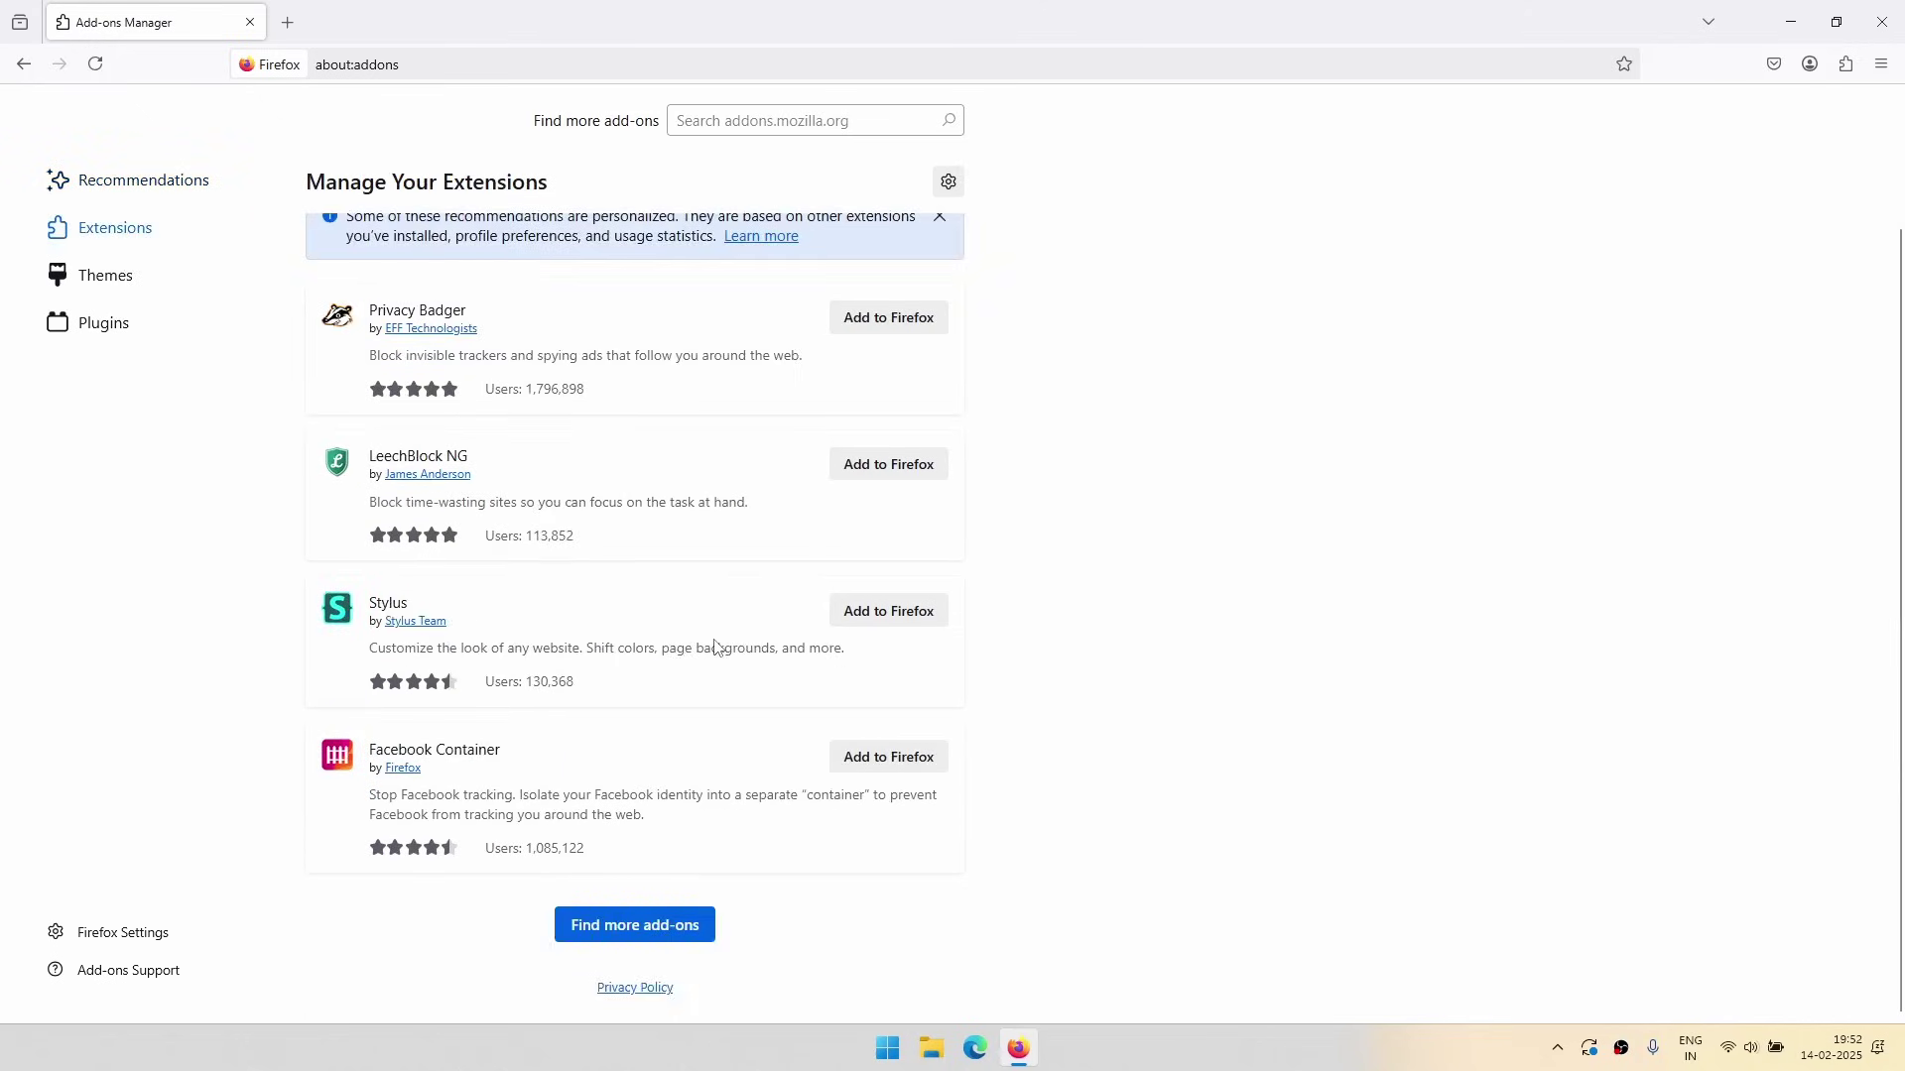
pyautogui.click(622, 928)
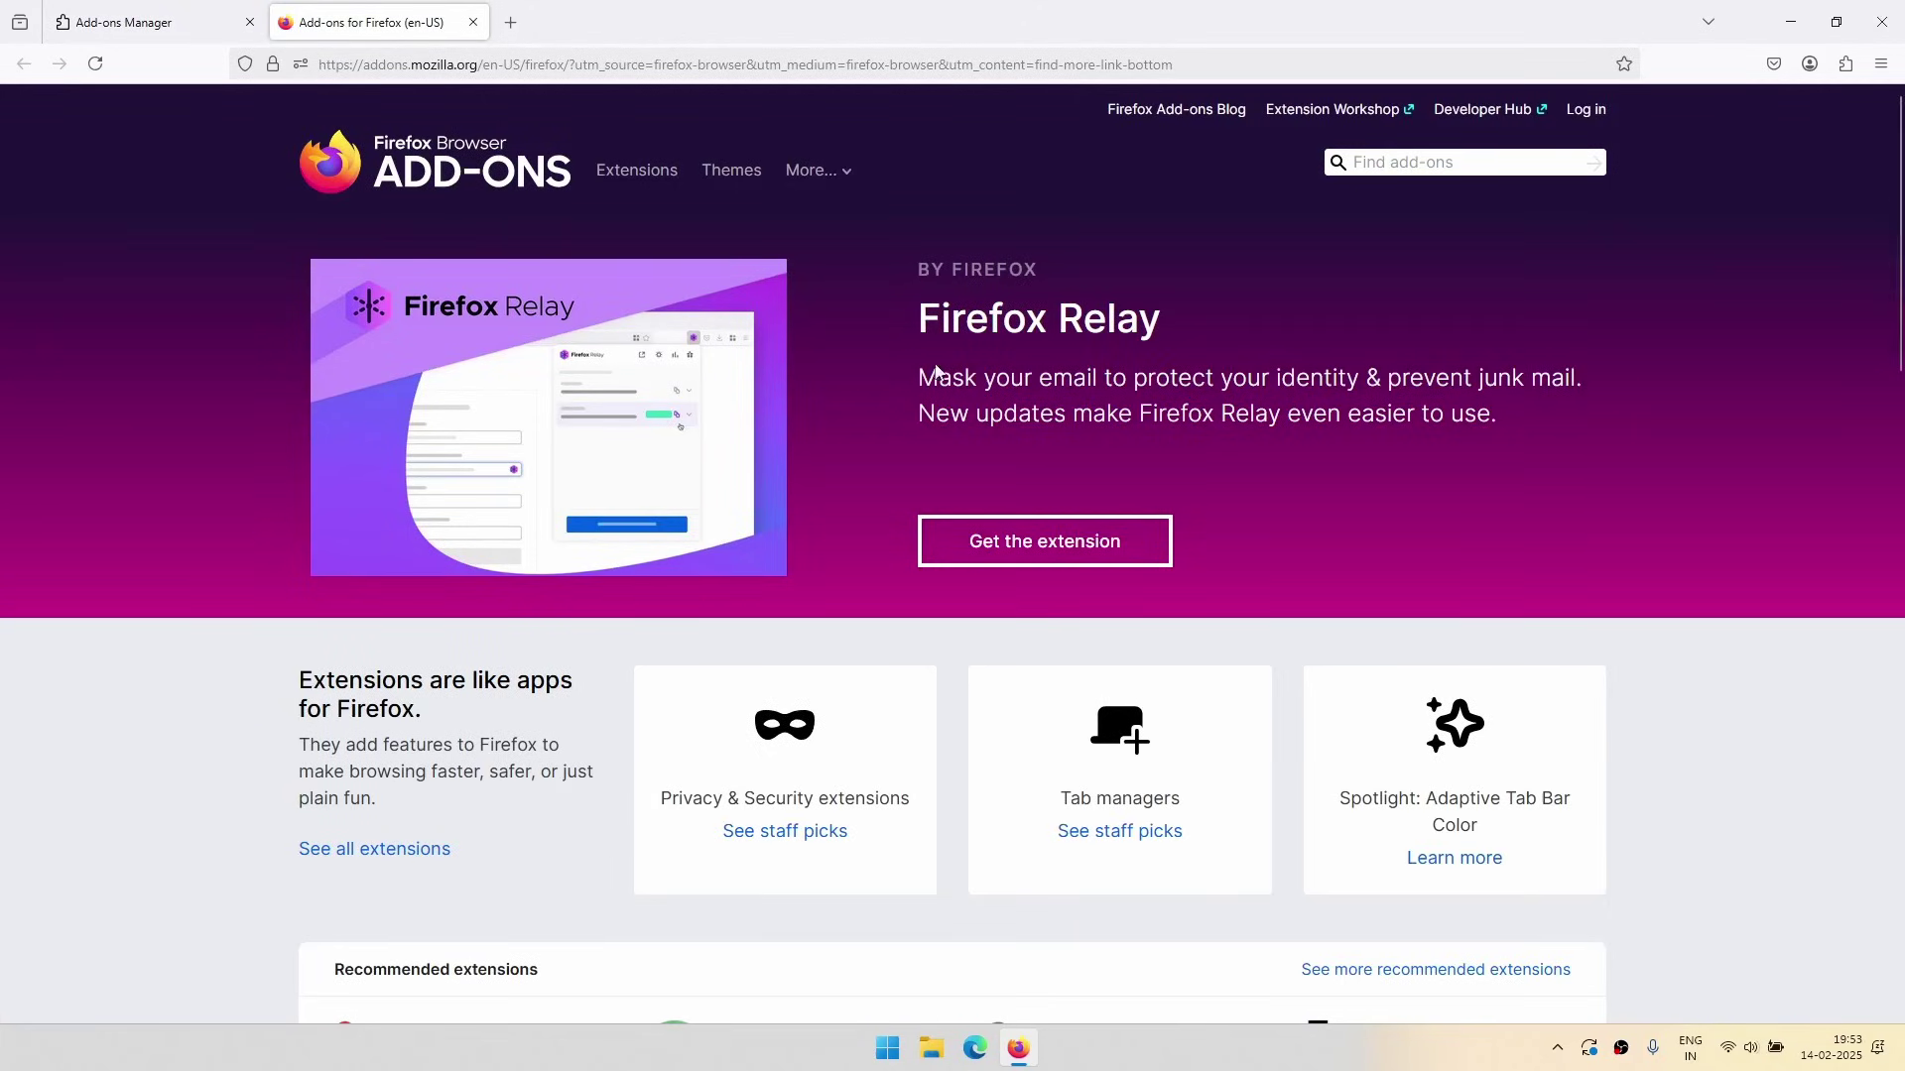
# Search the Add-ons site for 'video download' and choose the Video DownloadHelper suggestion
pyautogui.click(1378, 165)
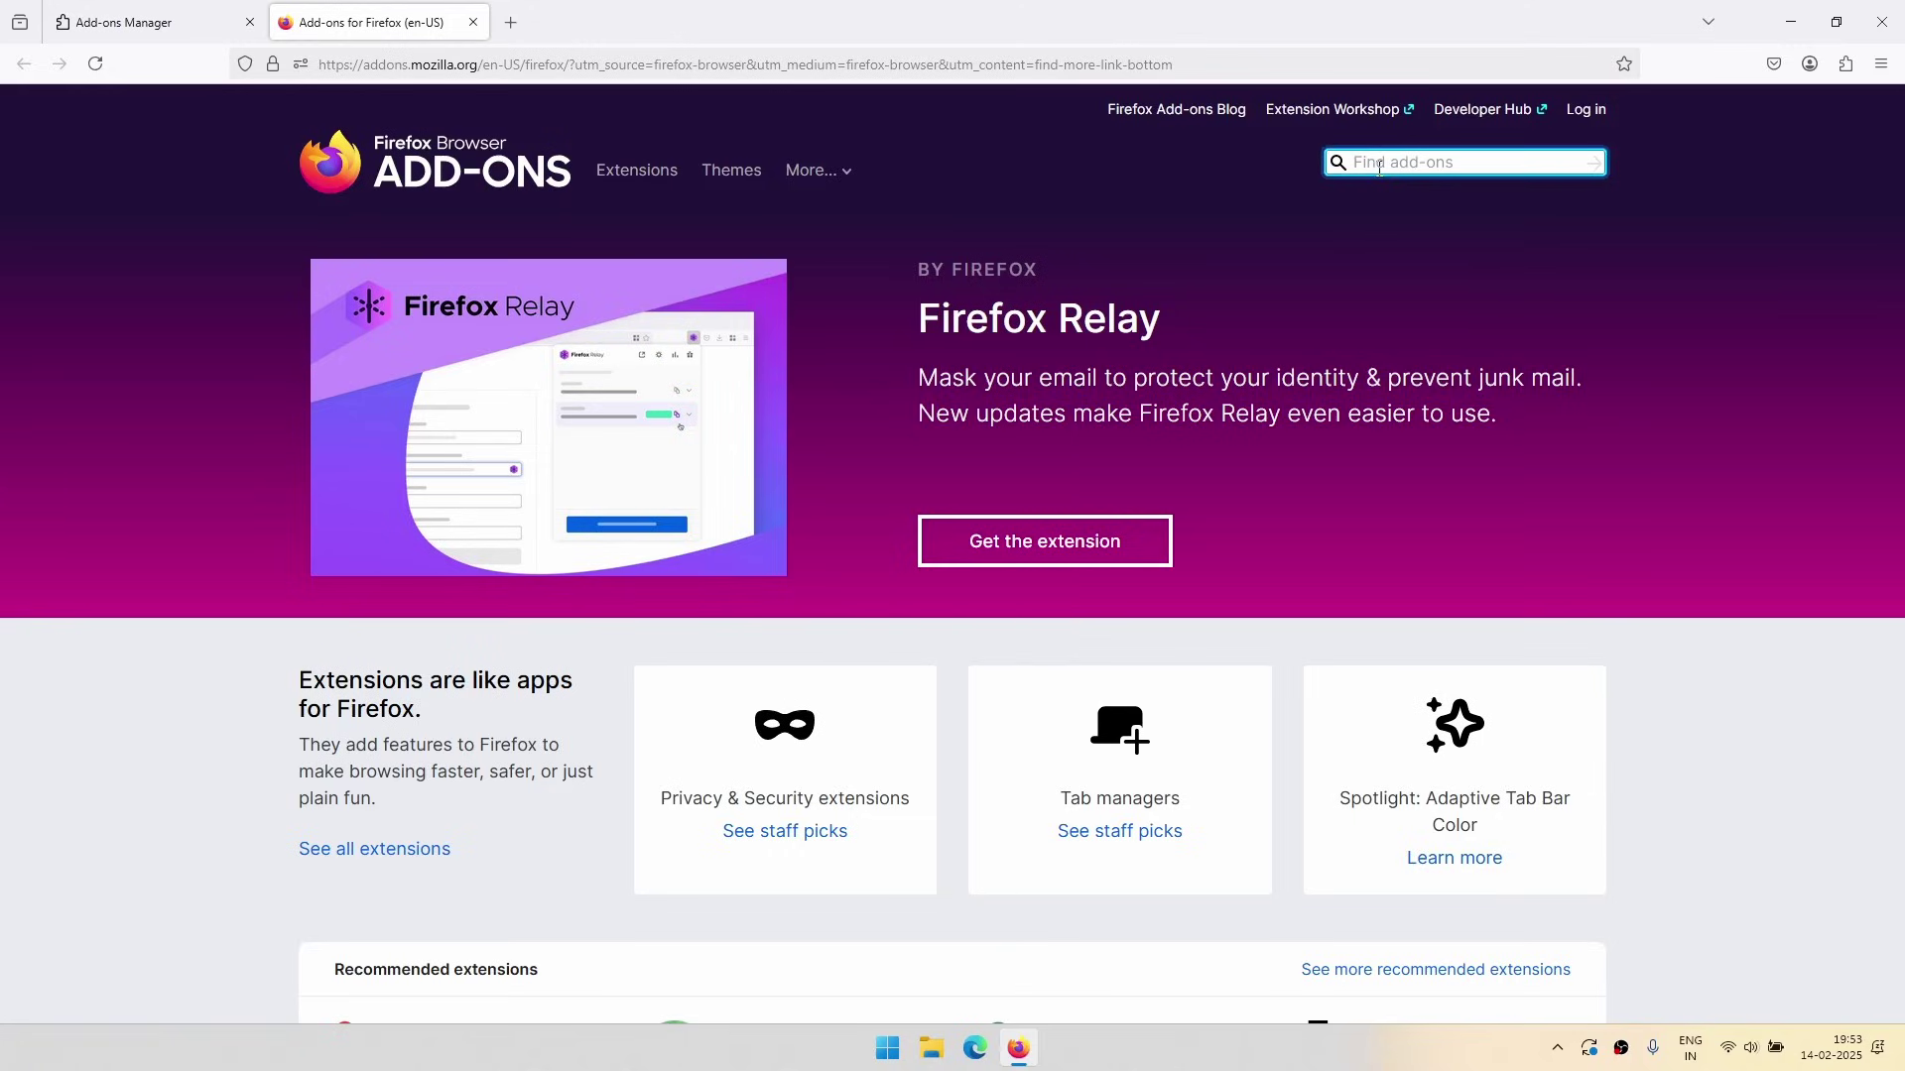
pyautogui.write('video download')
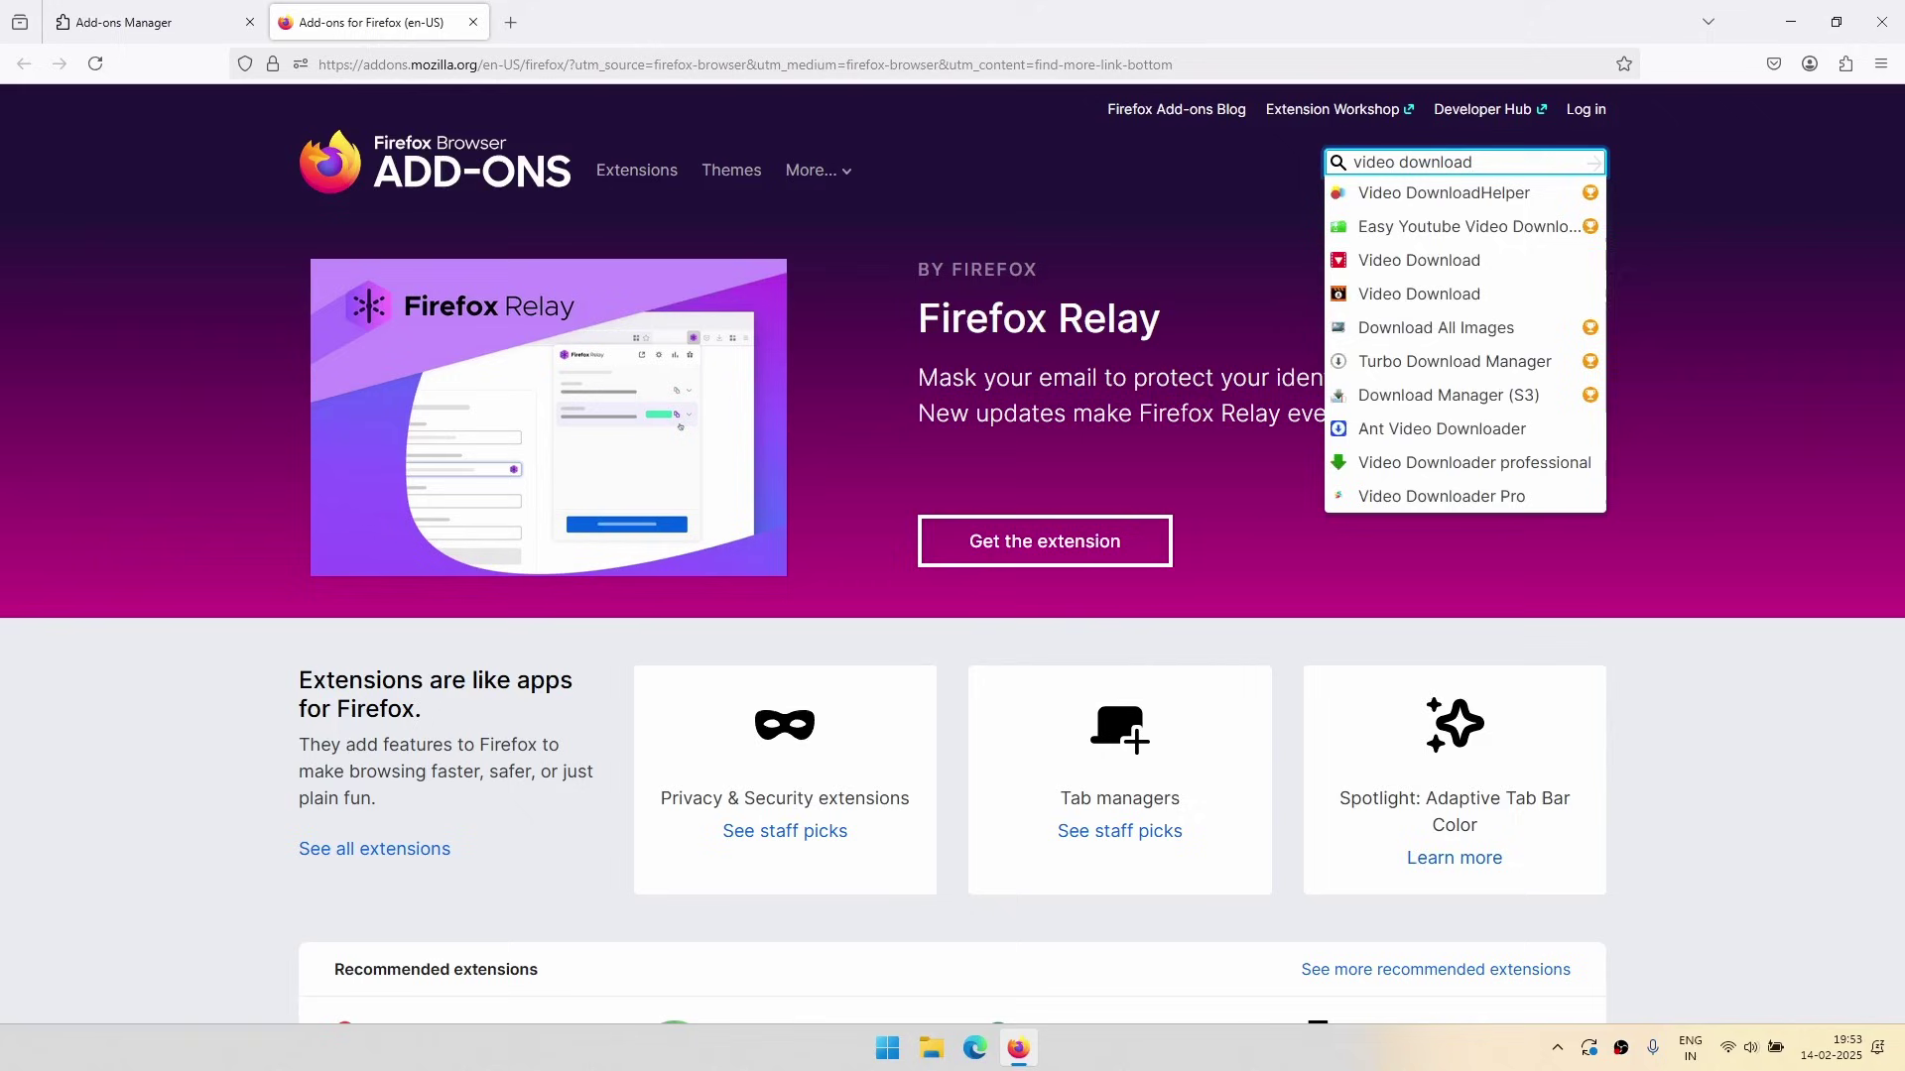
pyautogui.press('Down')
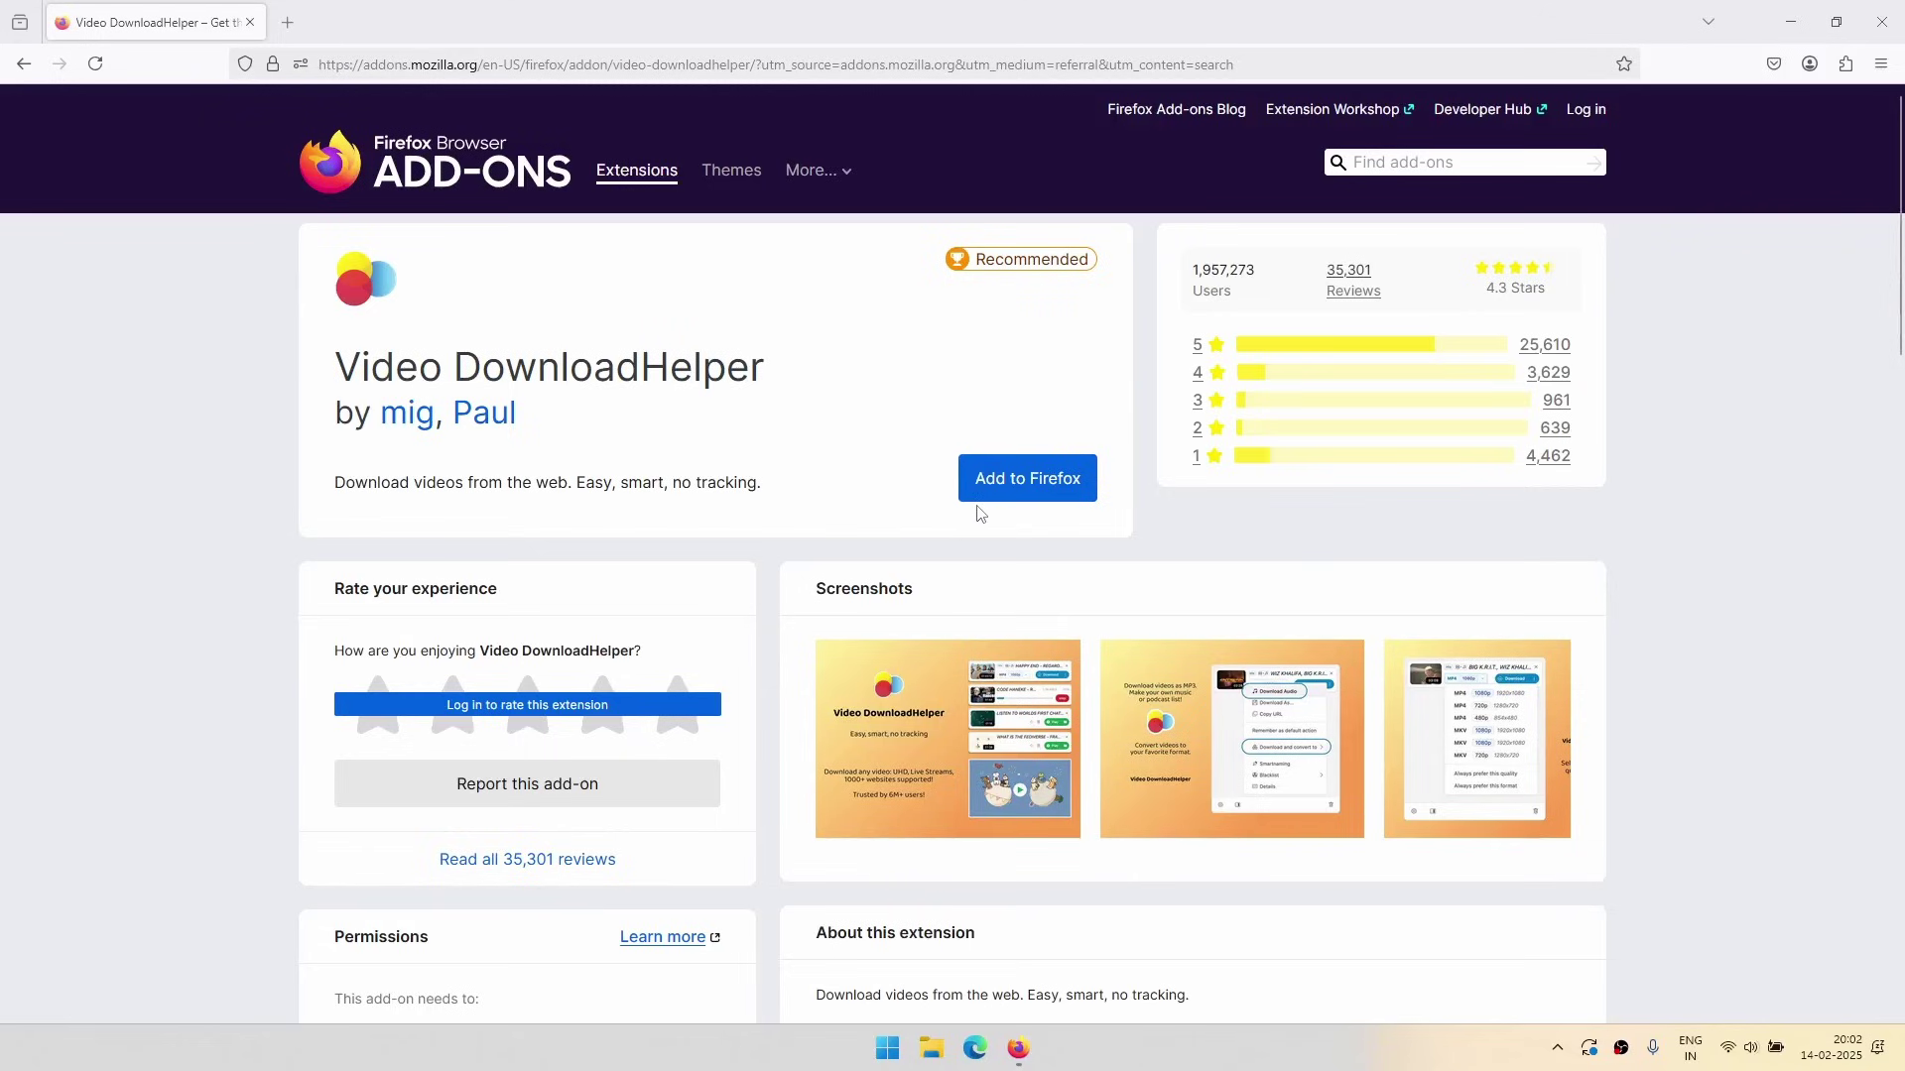
# Add Video DownloadHelper to Firefox and pin its icon to the toolbar
pyautogui.click(999, 480)
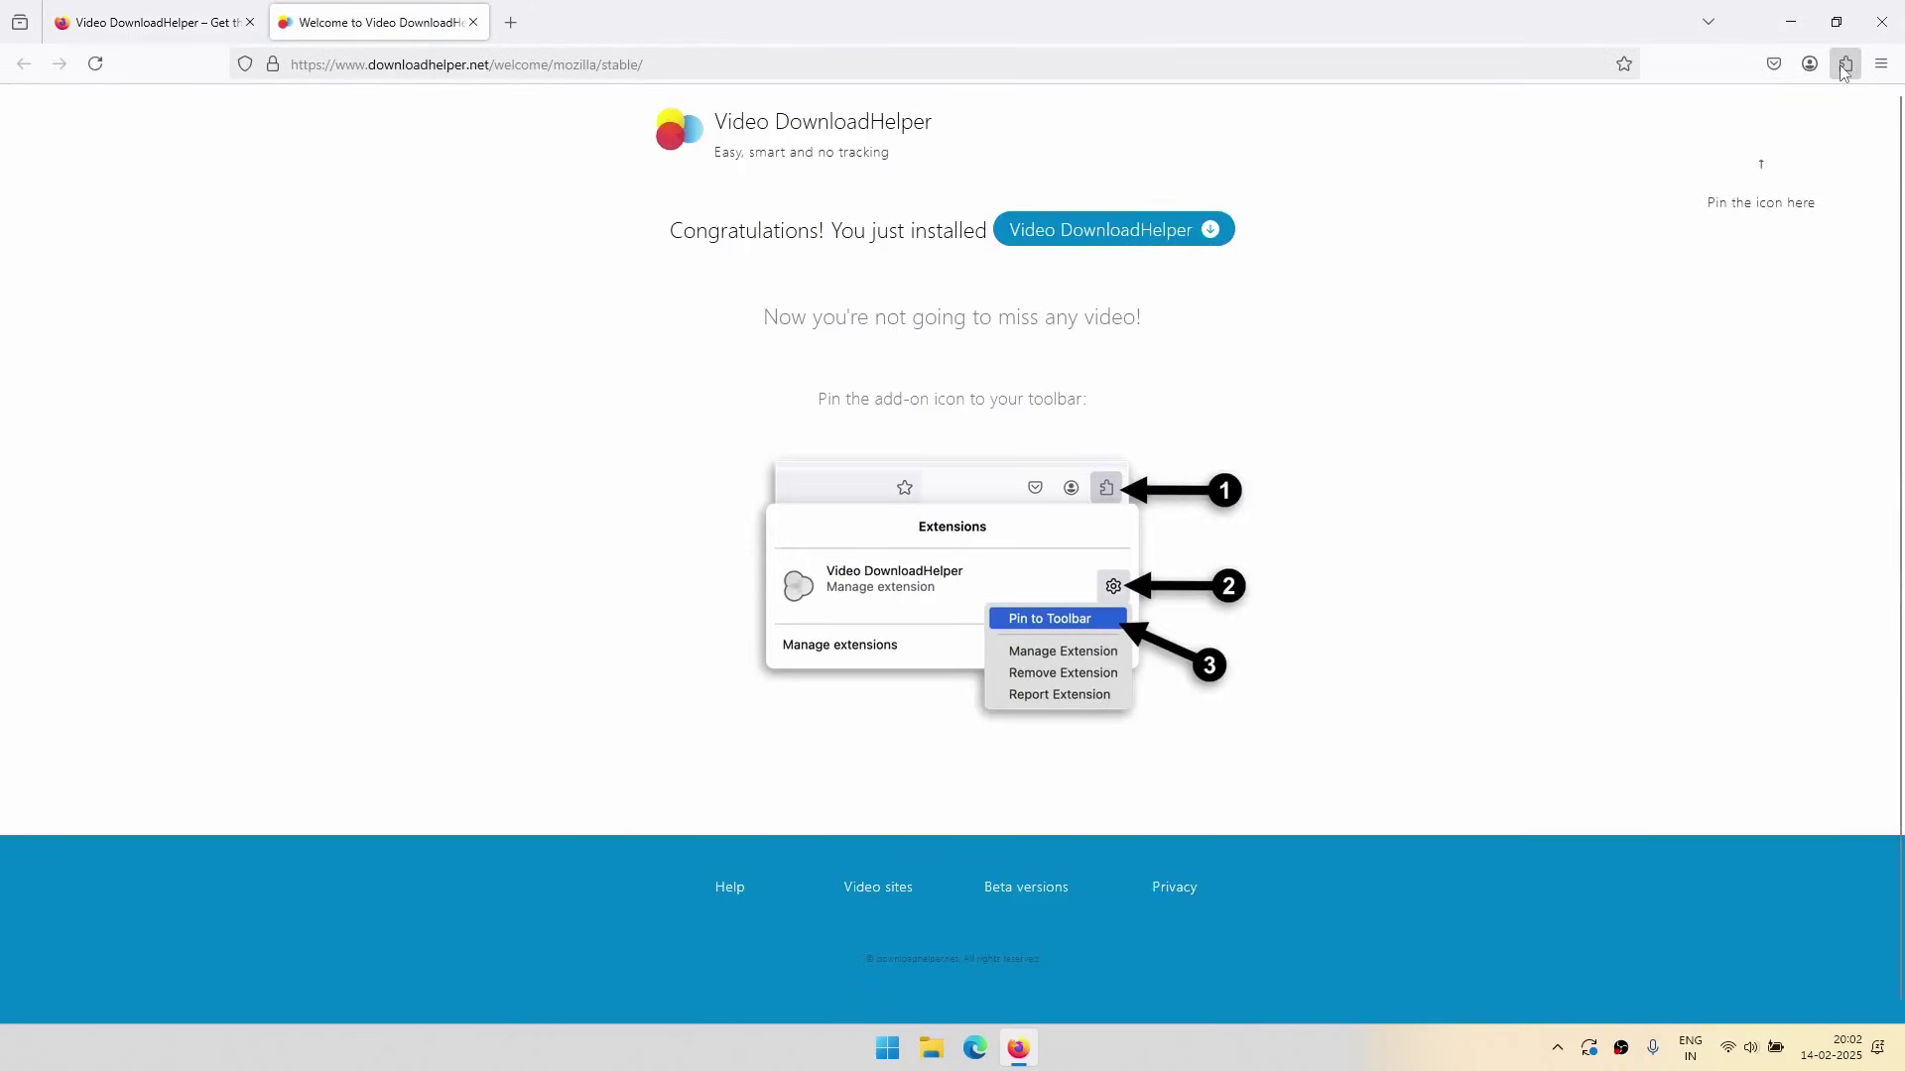
pyautogui.click(1844, 67)
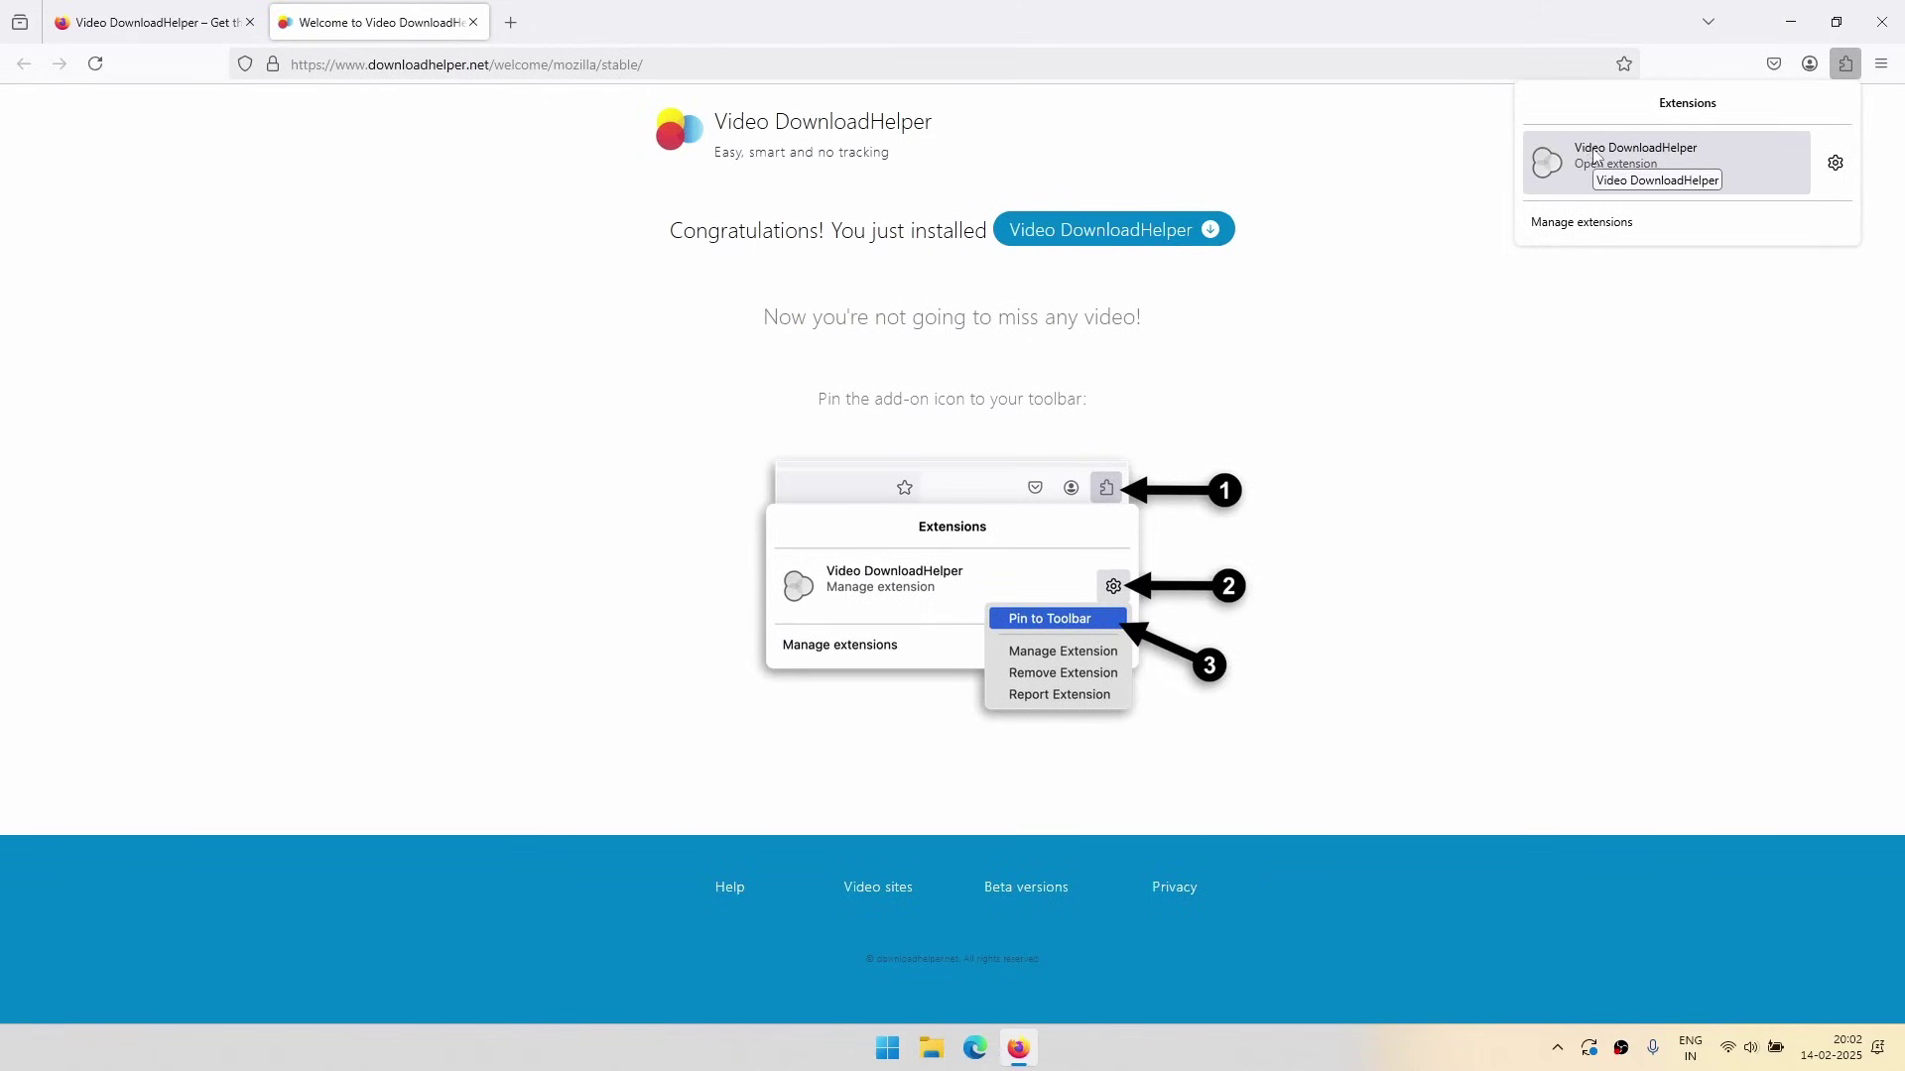
pyautogui.rightClick(1638, 160)
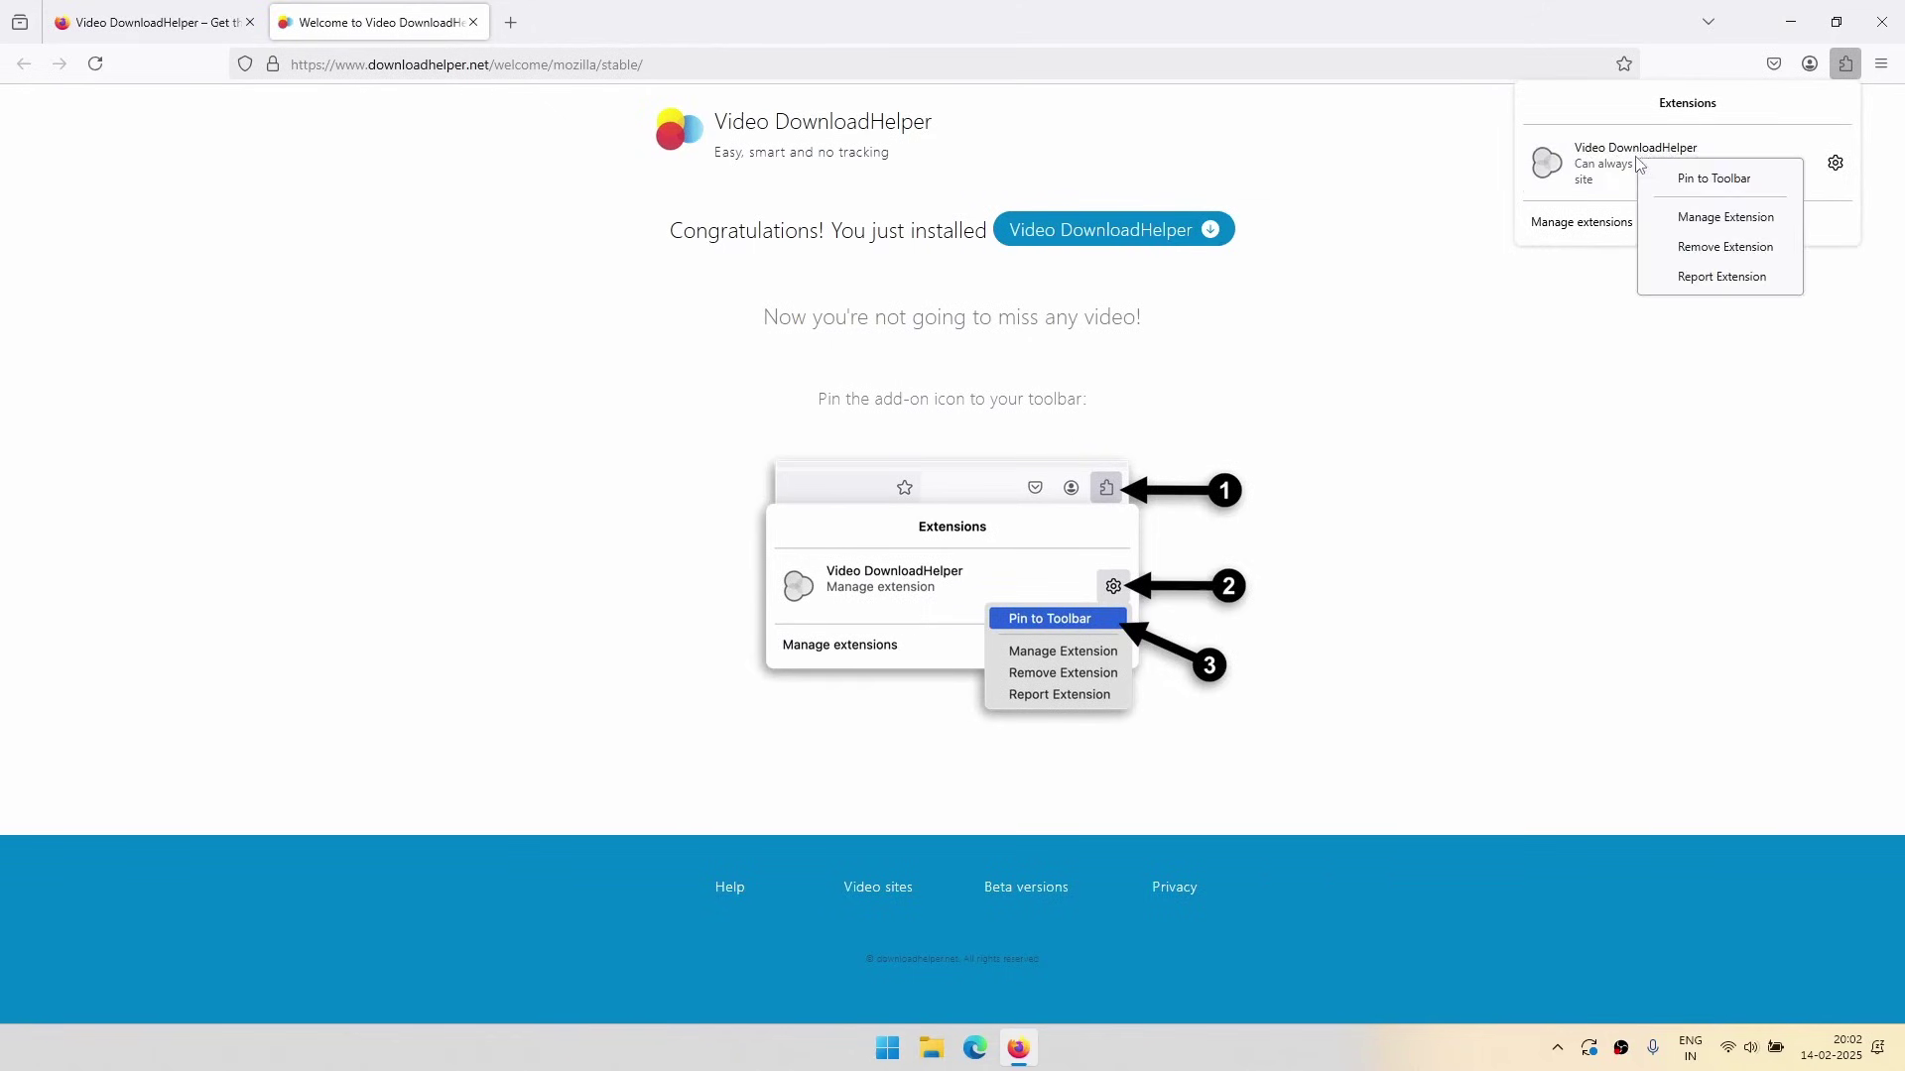
pyautogui.click(1678, 179)
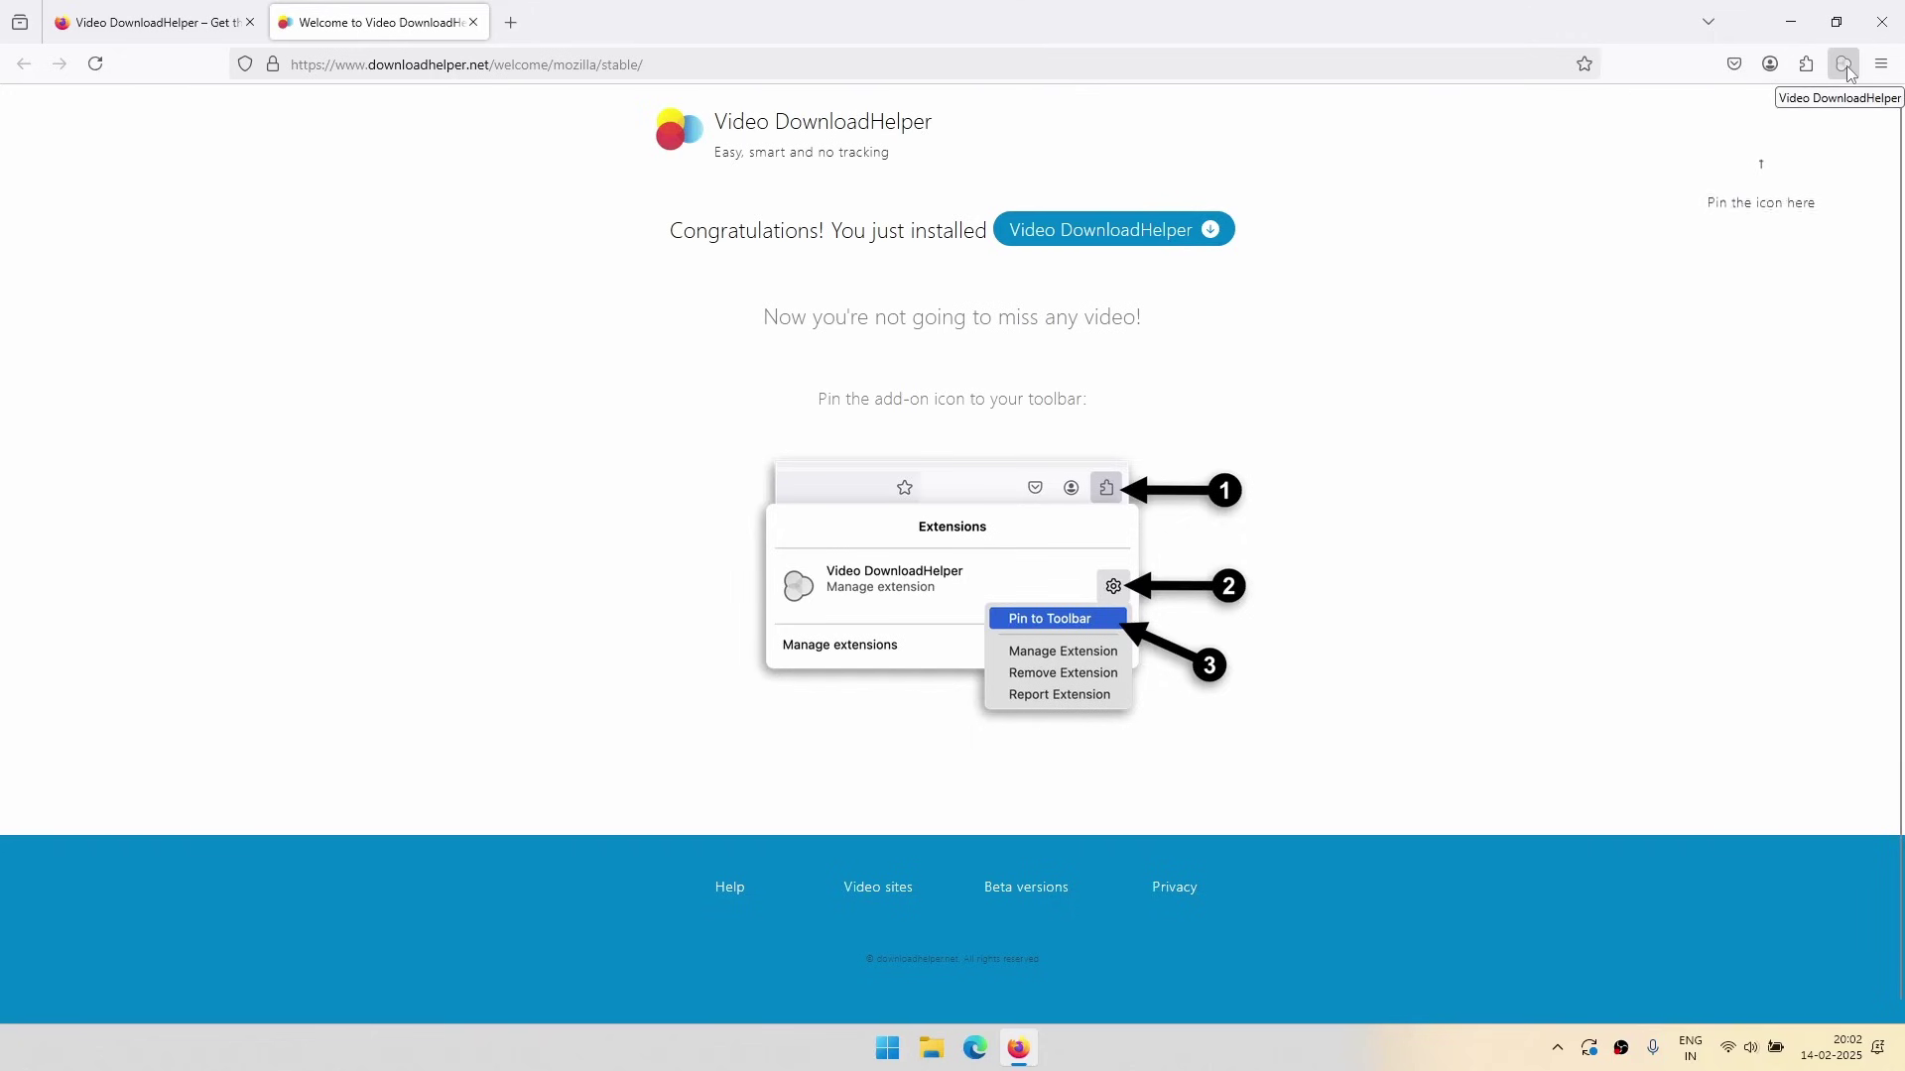
# Search 'wikipedia video' in a new tab and open the Wikipedia Video article
pyautogui.click(511, 23)
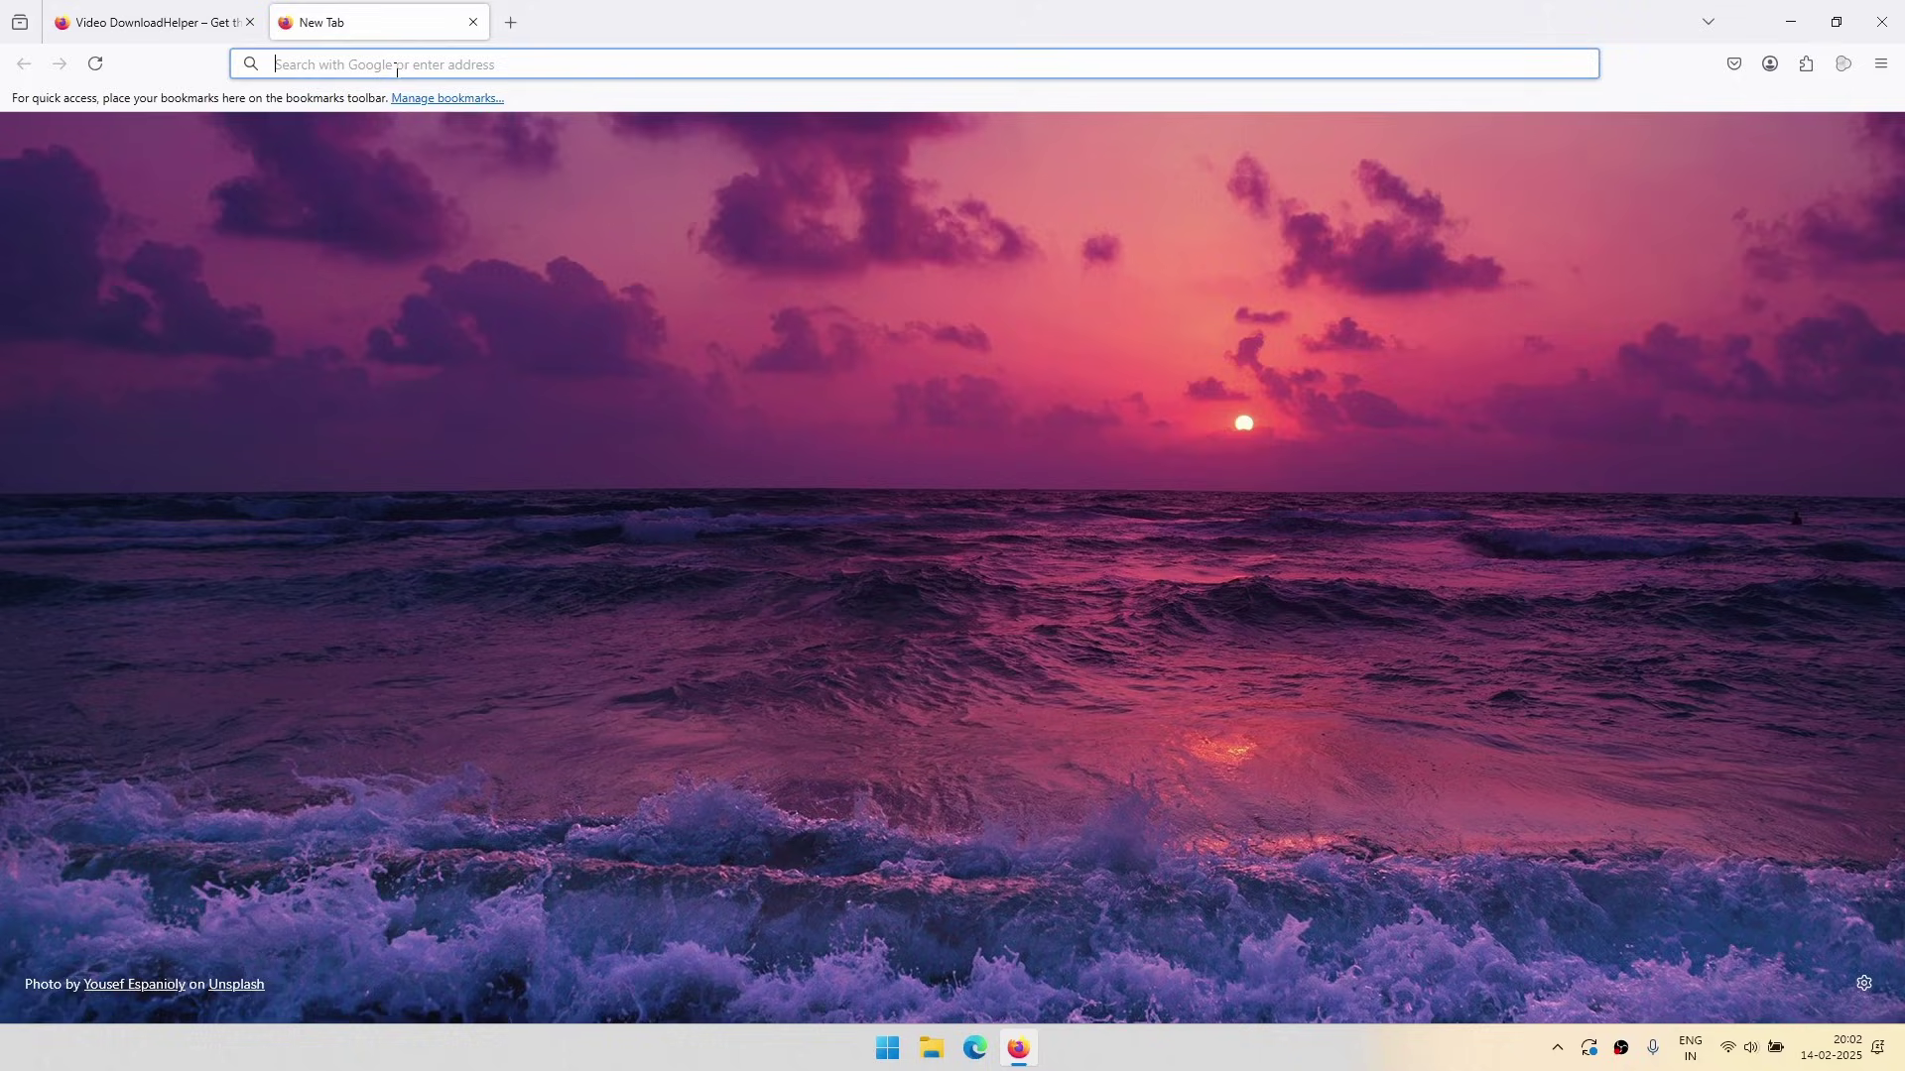
pyautogui.write('wi')
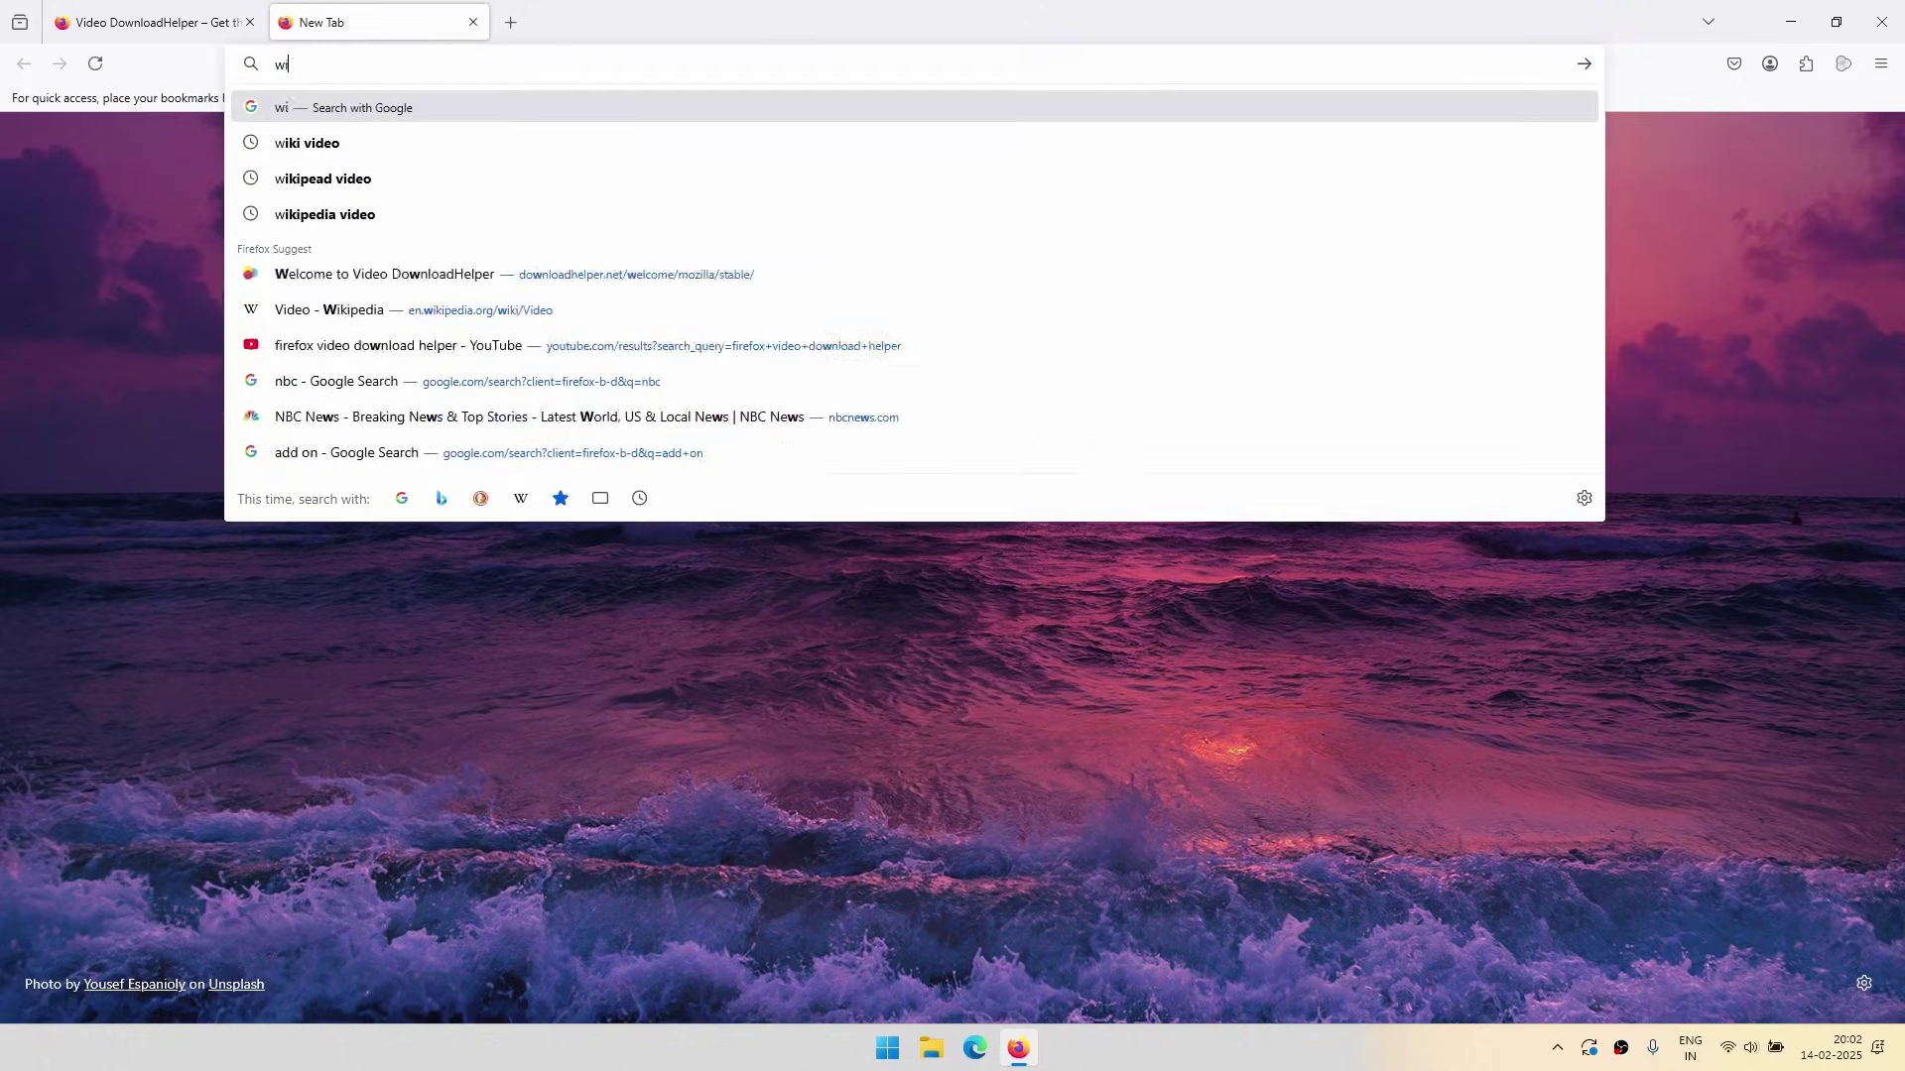
pyautogui.write('kipedia video')
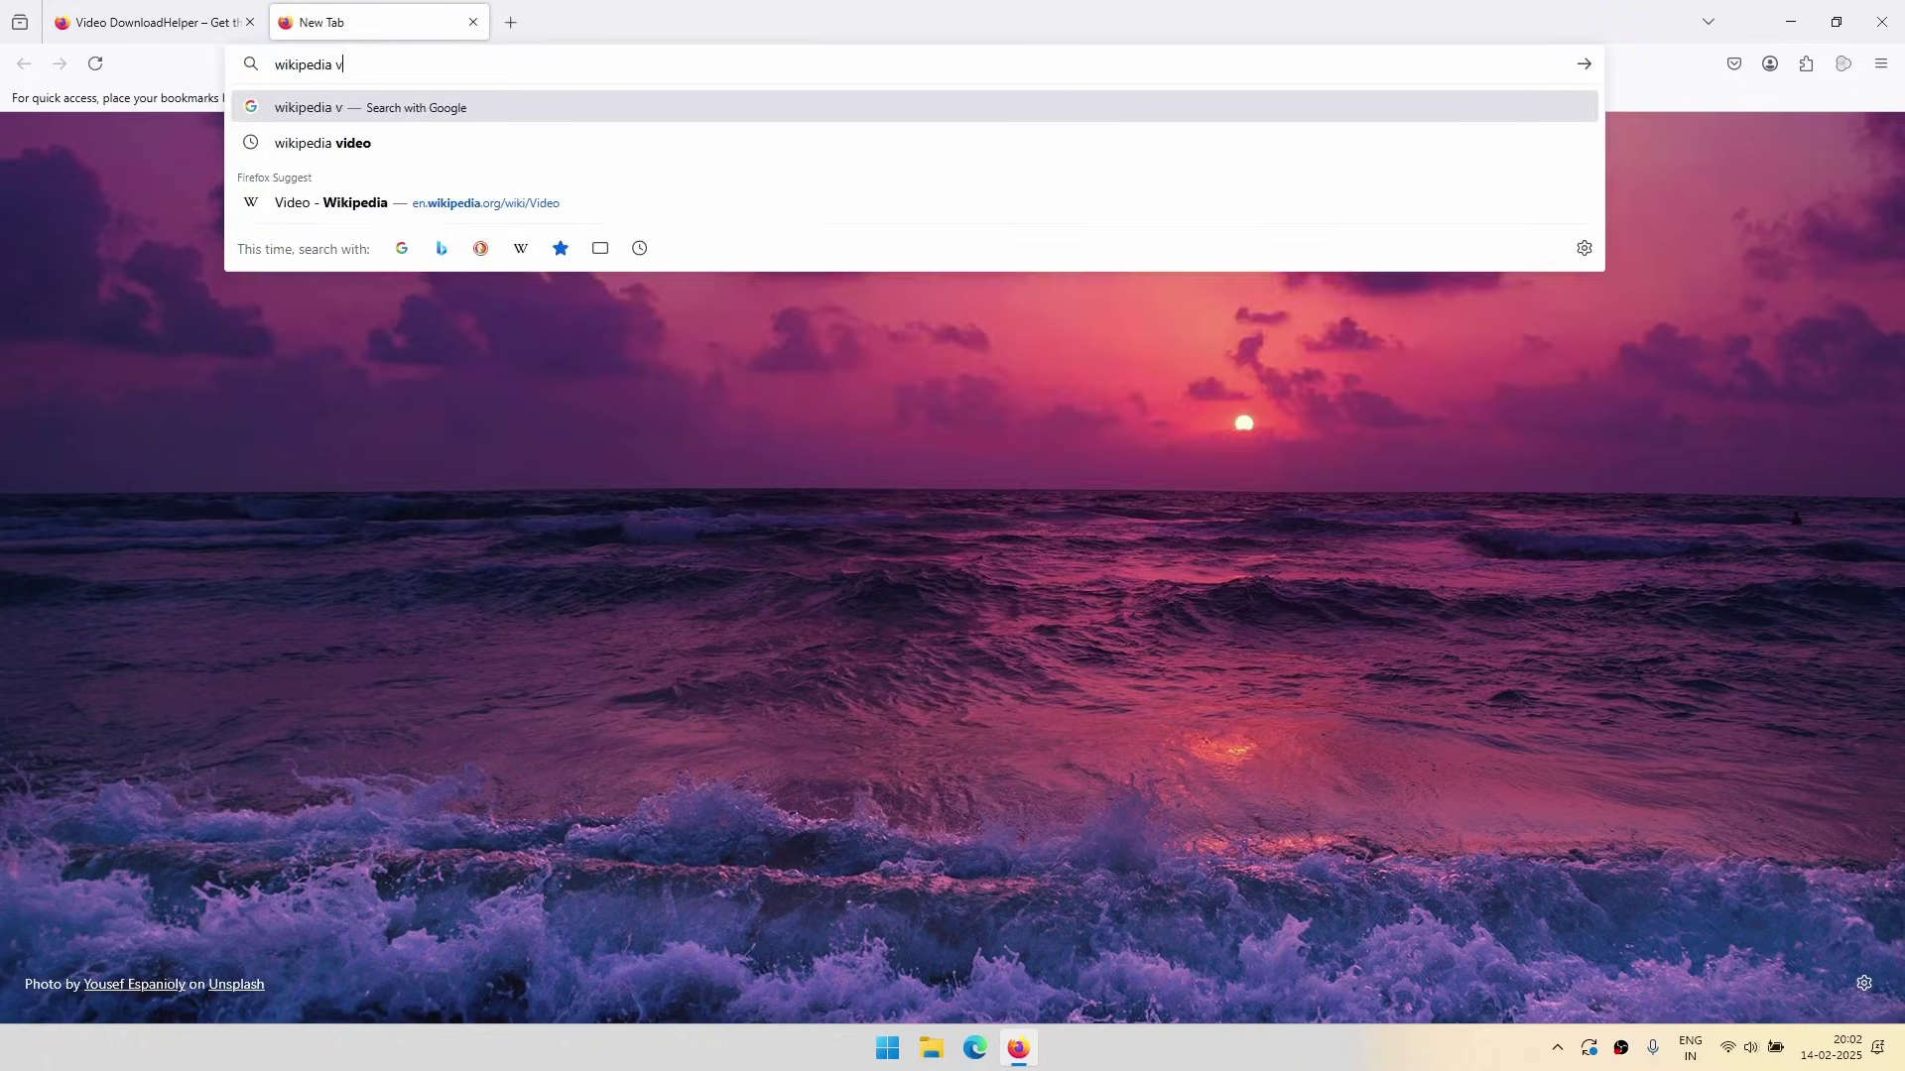
pyautogui.press('Return')
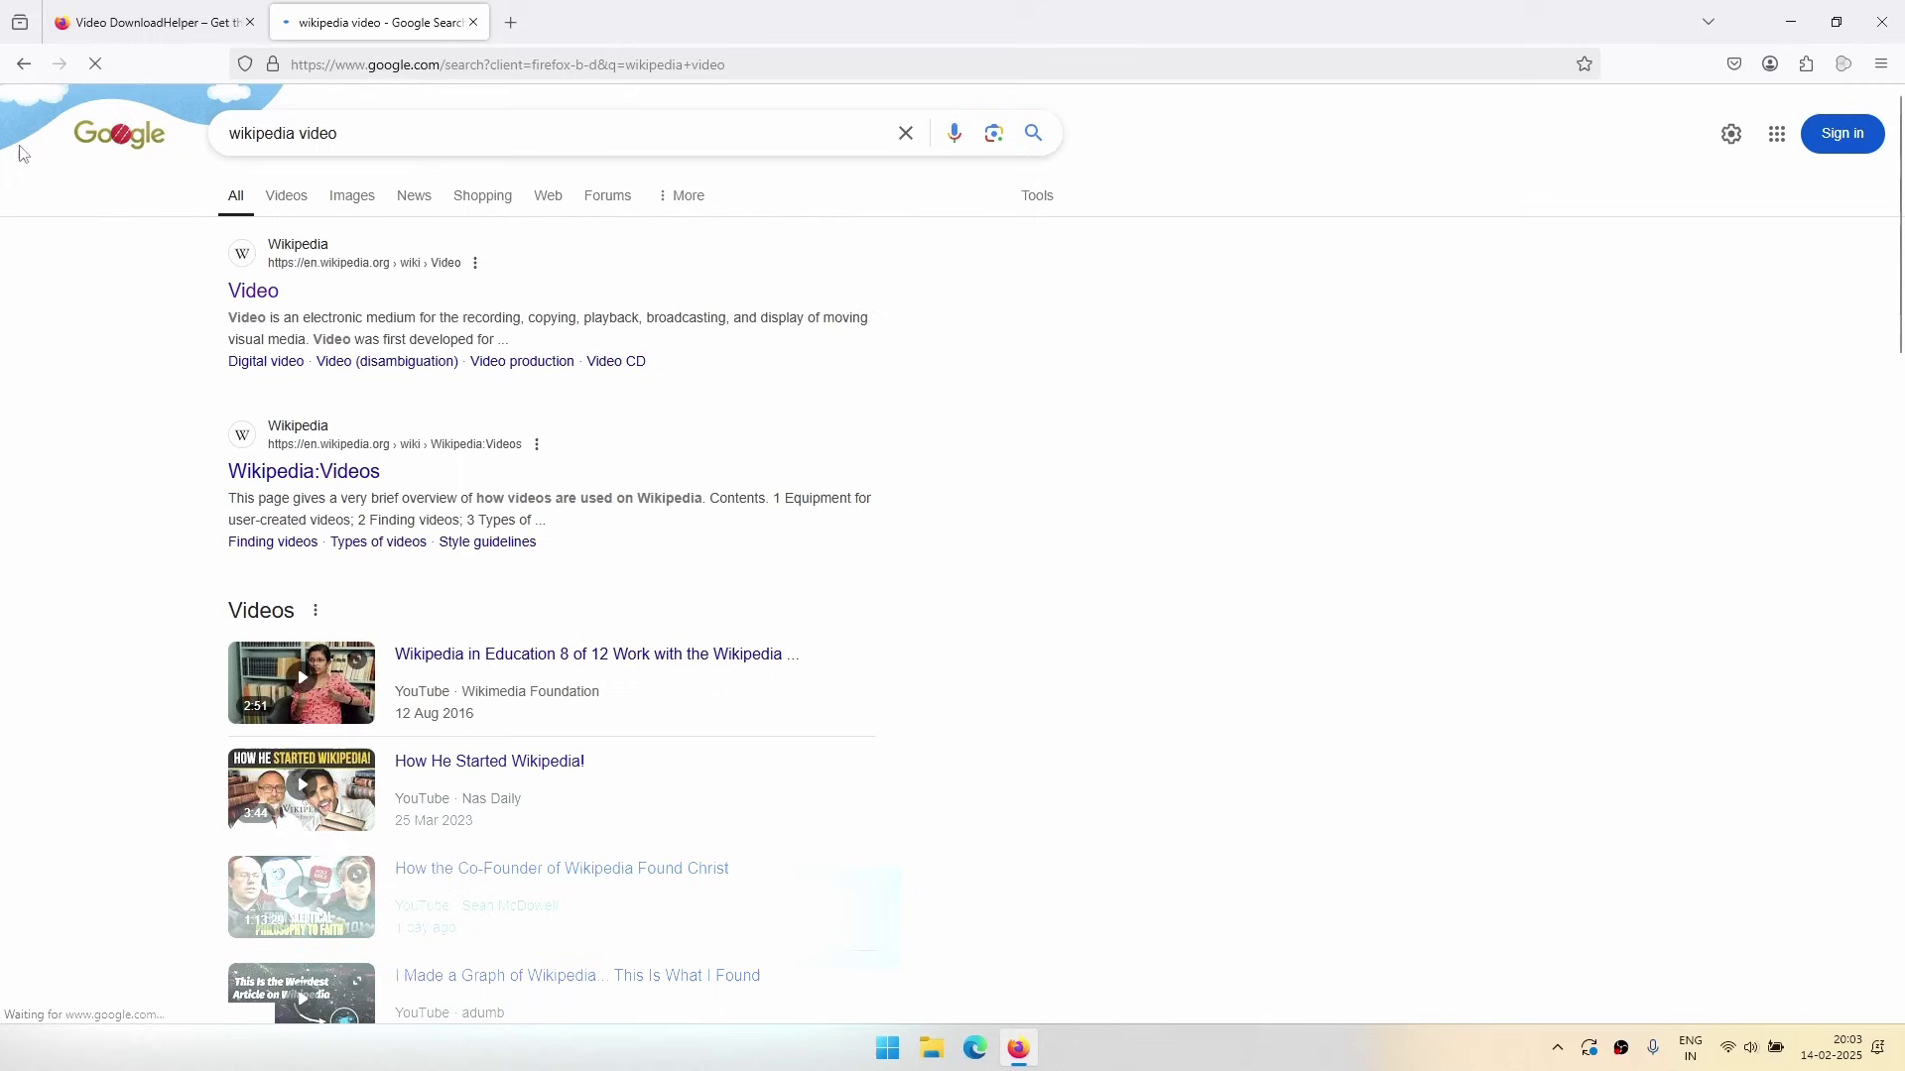
pyautogui.click(253, 291)
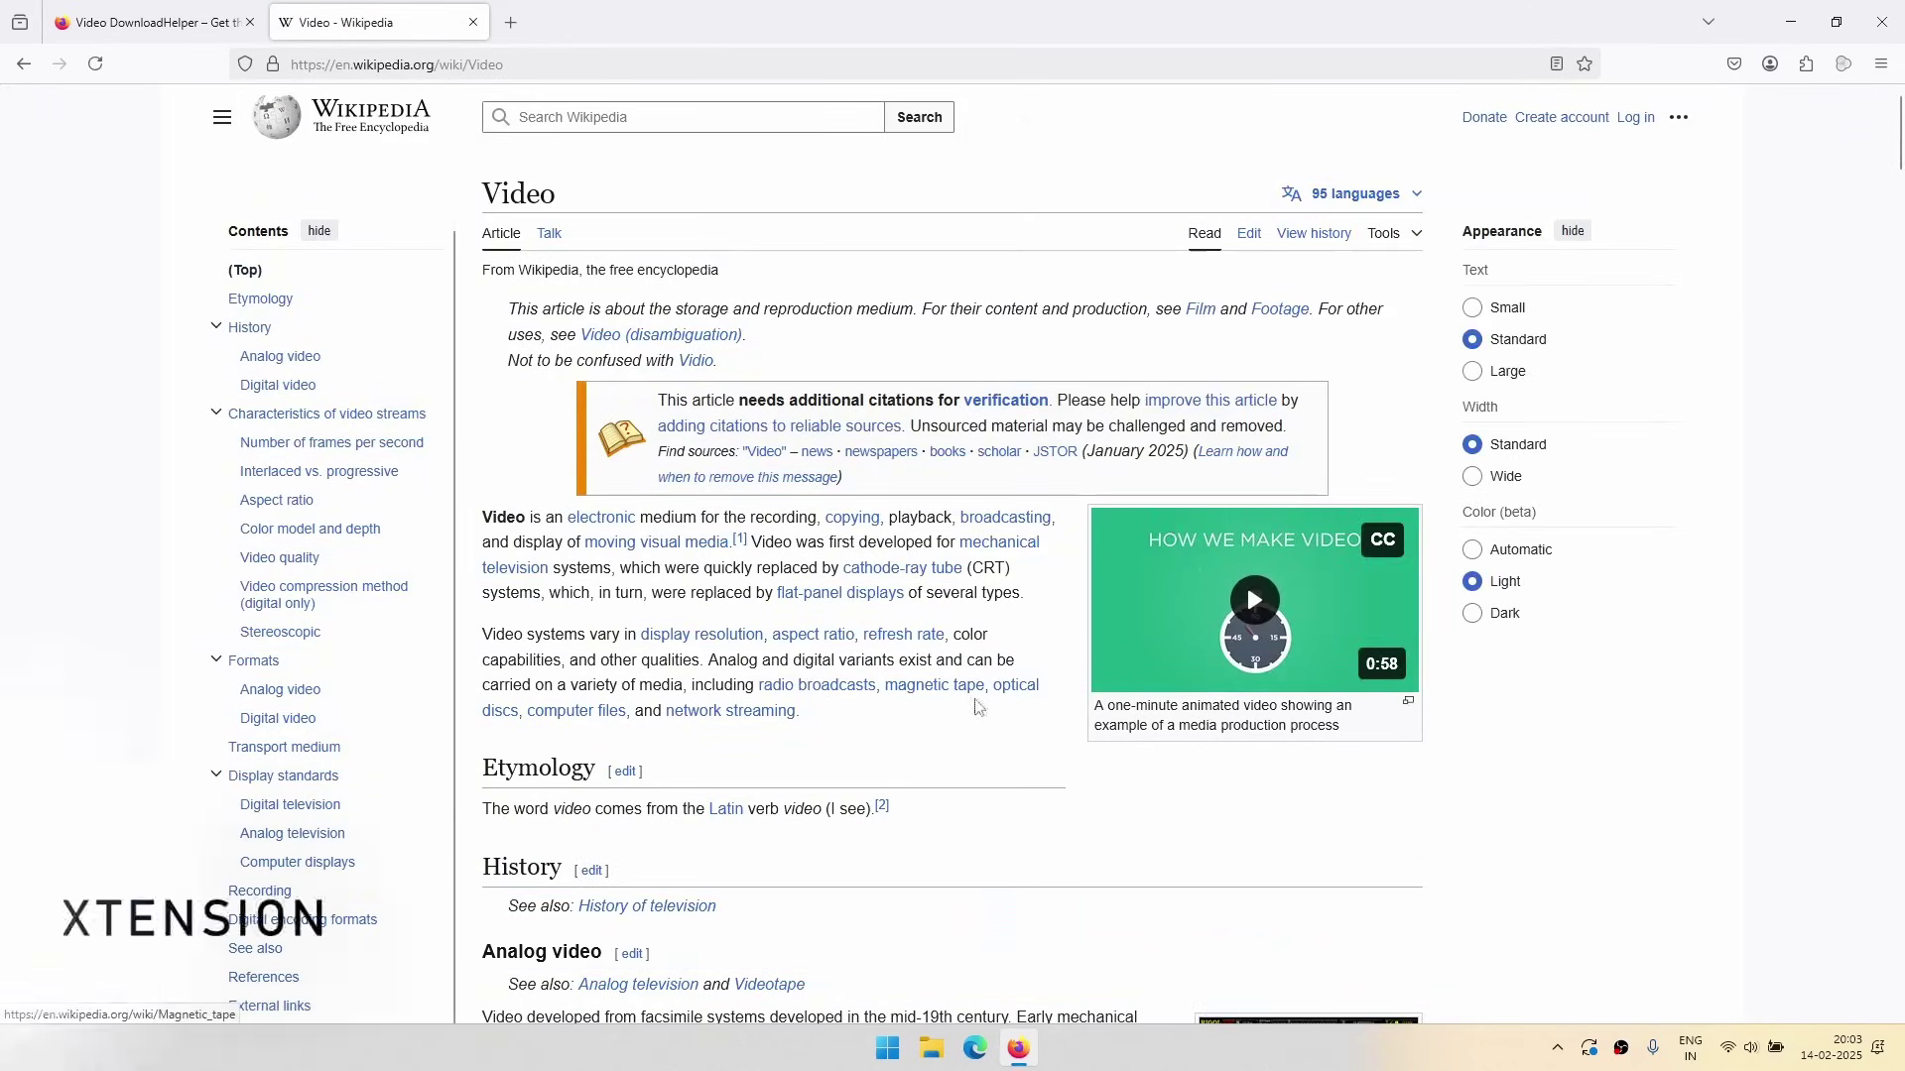
pyautogui.scroll(-5, 980, 700)
pyautogui.scroll(5, 980, 699)
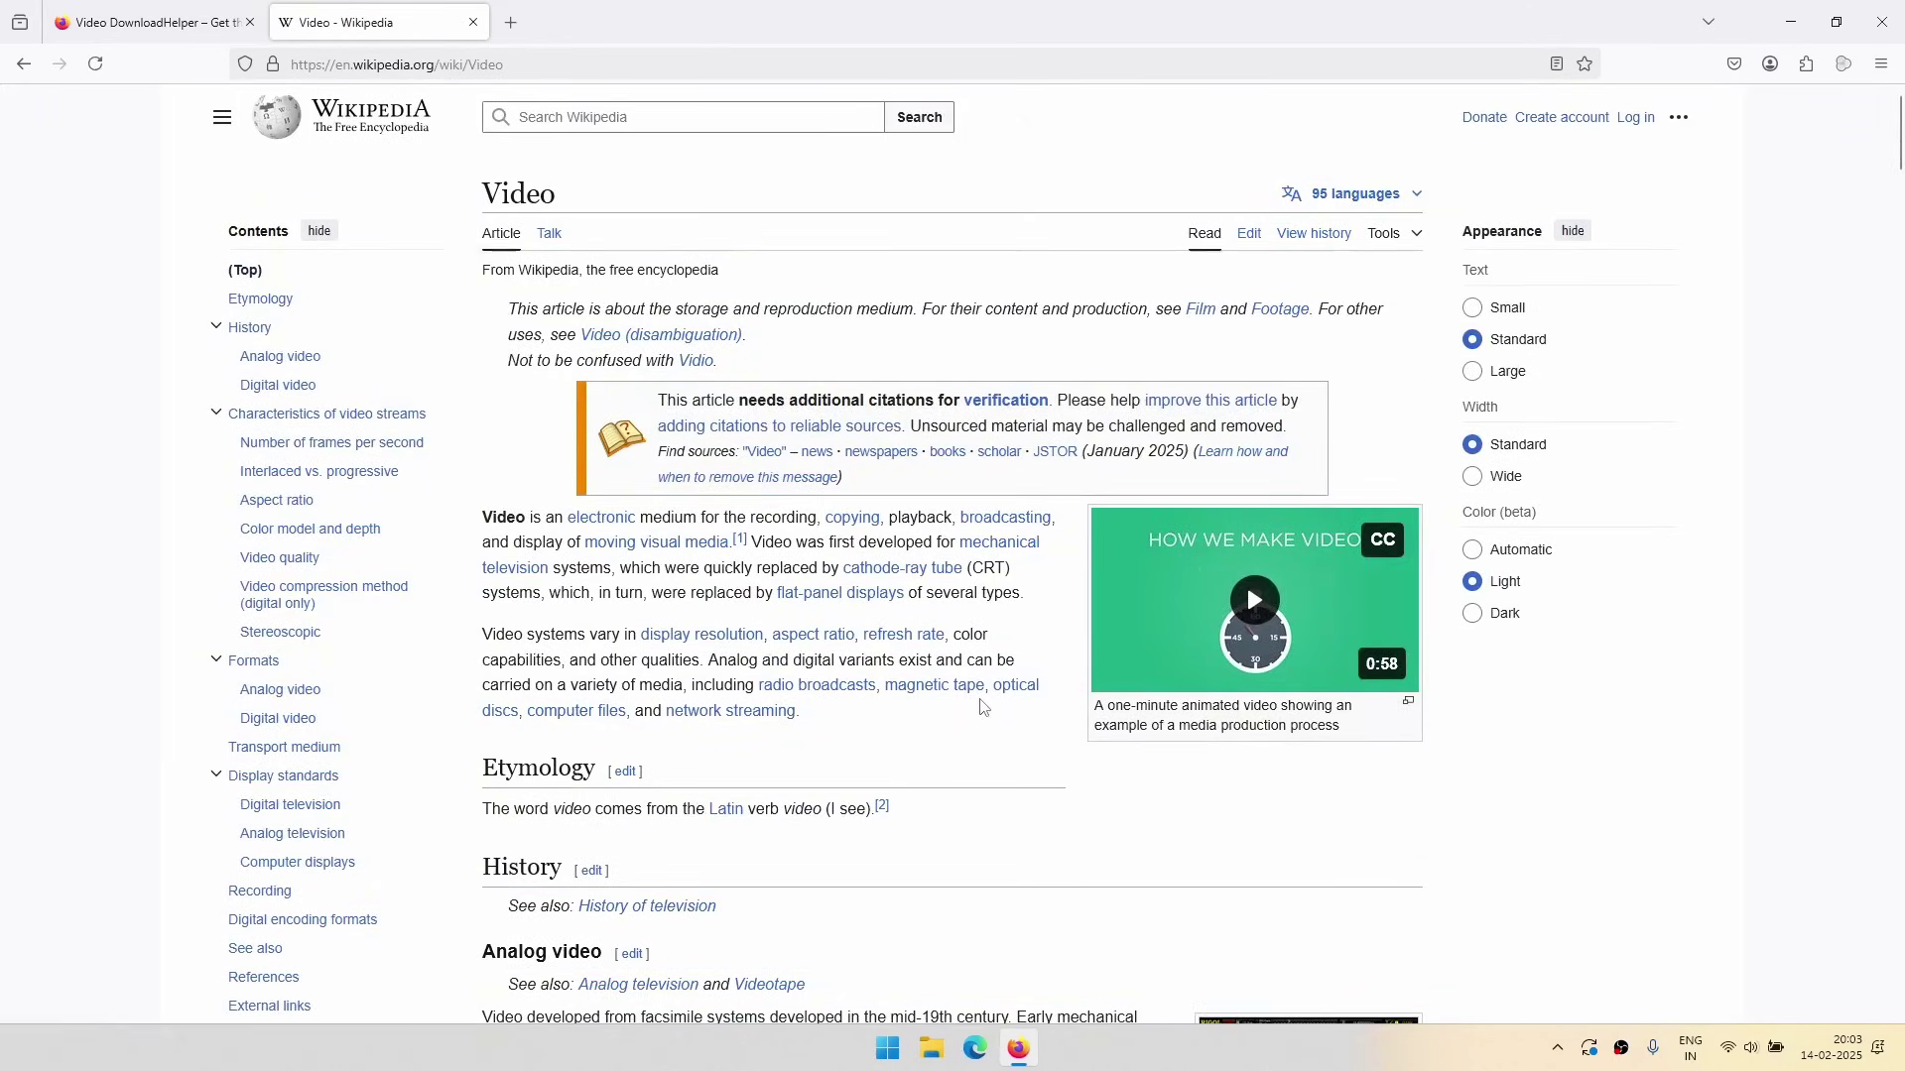
# Open and mute the article's embedded video, then download its 4Mb WEBM version with DownloadHelper
pyautogui.click(1254, 600)
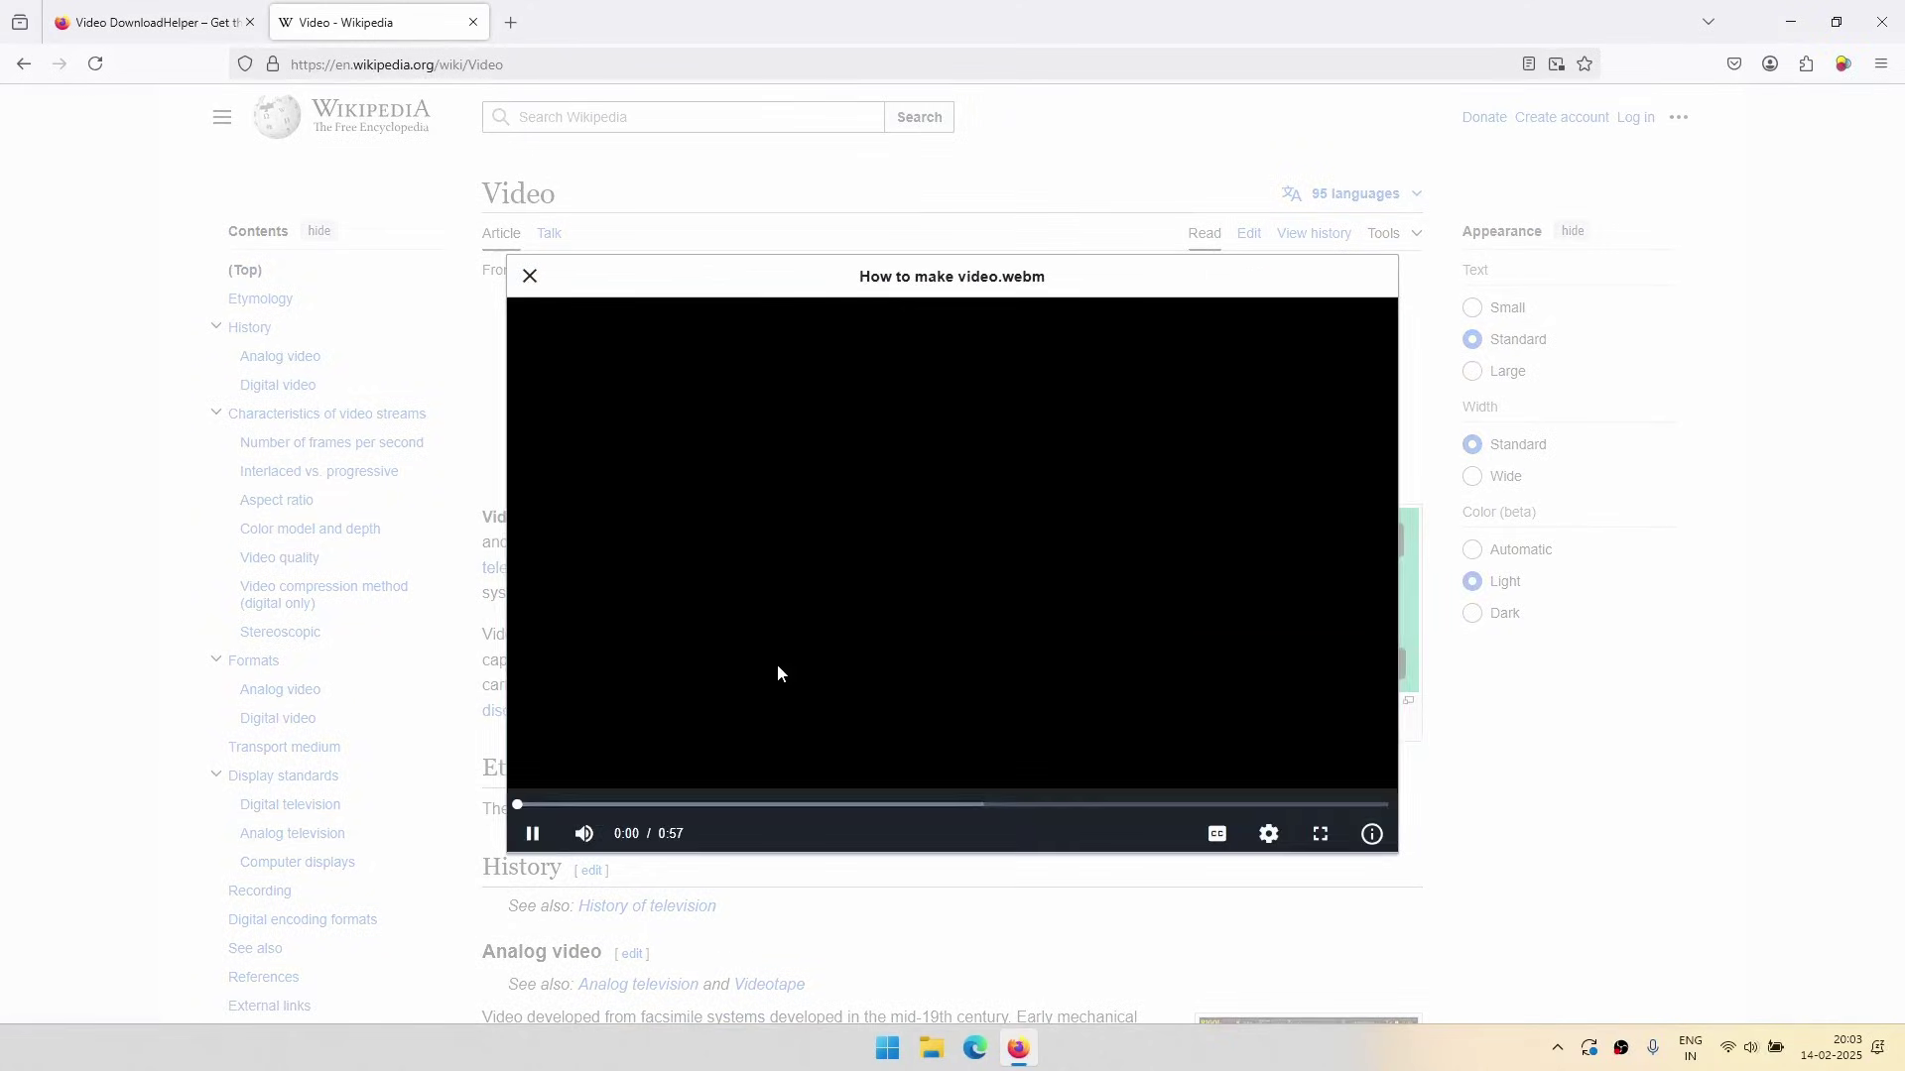
pyautogui.click(584, 833)
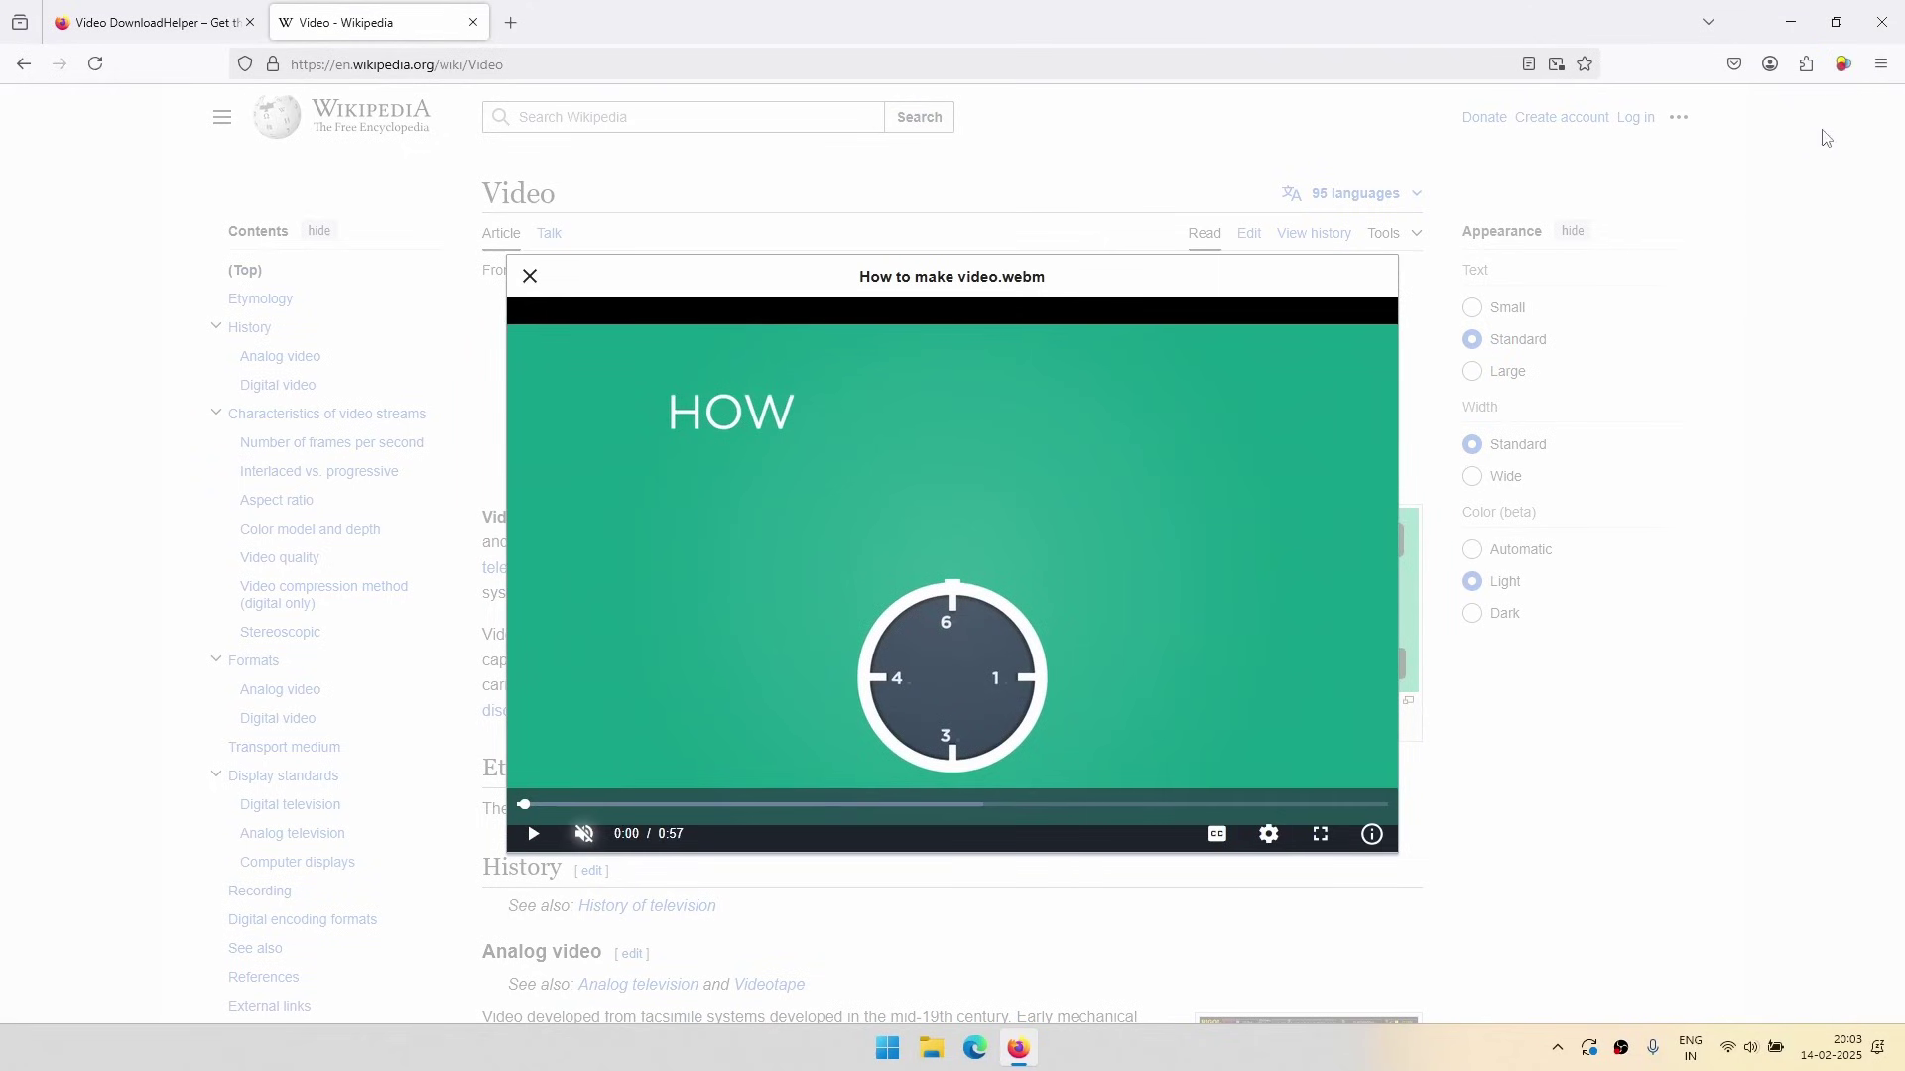
pyautogui.click(1847, 67)
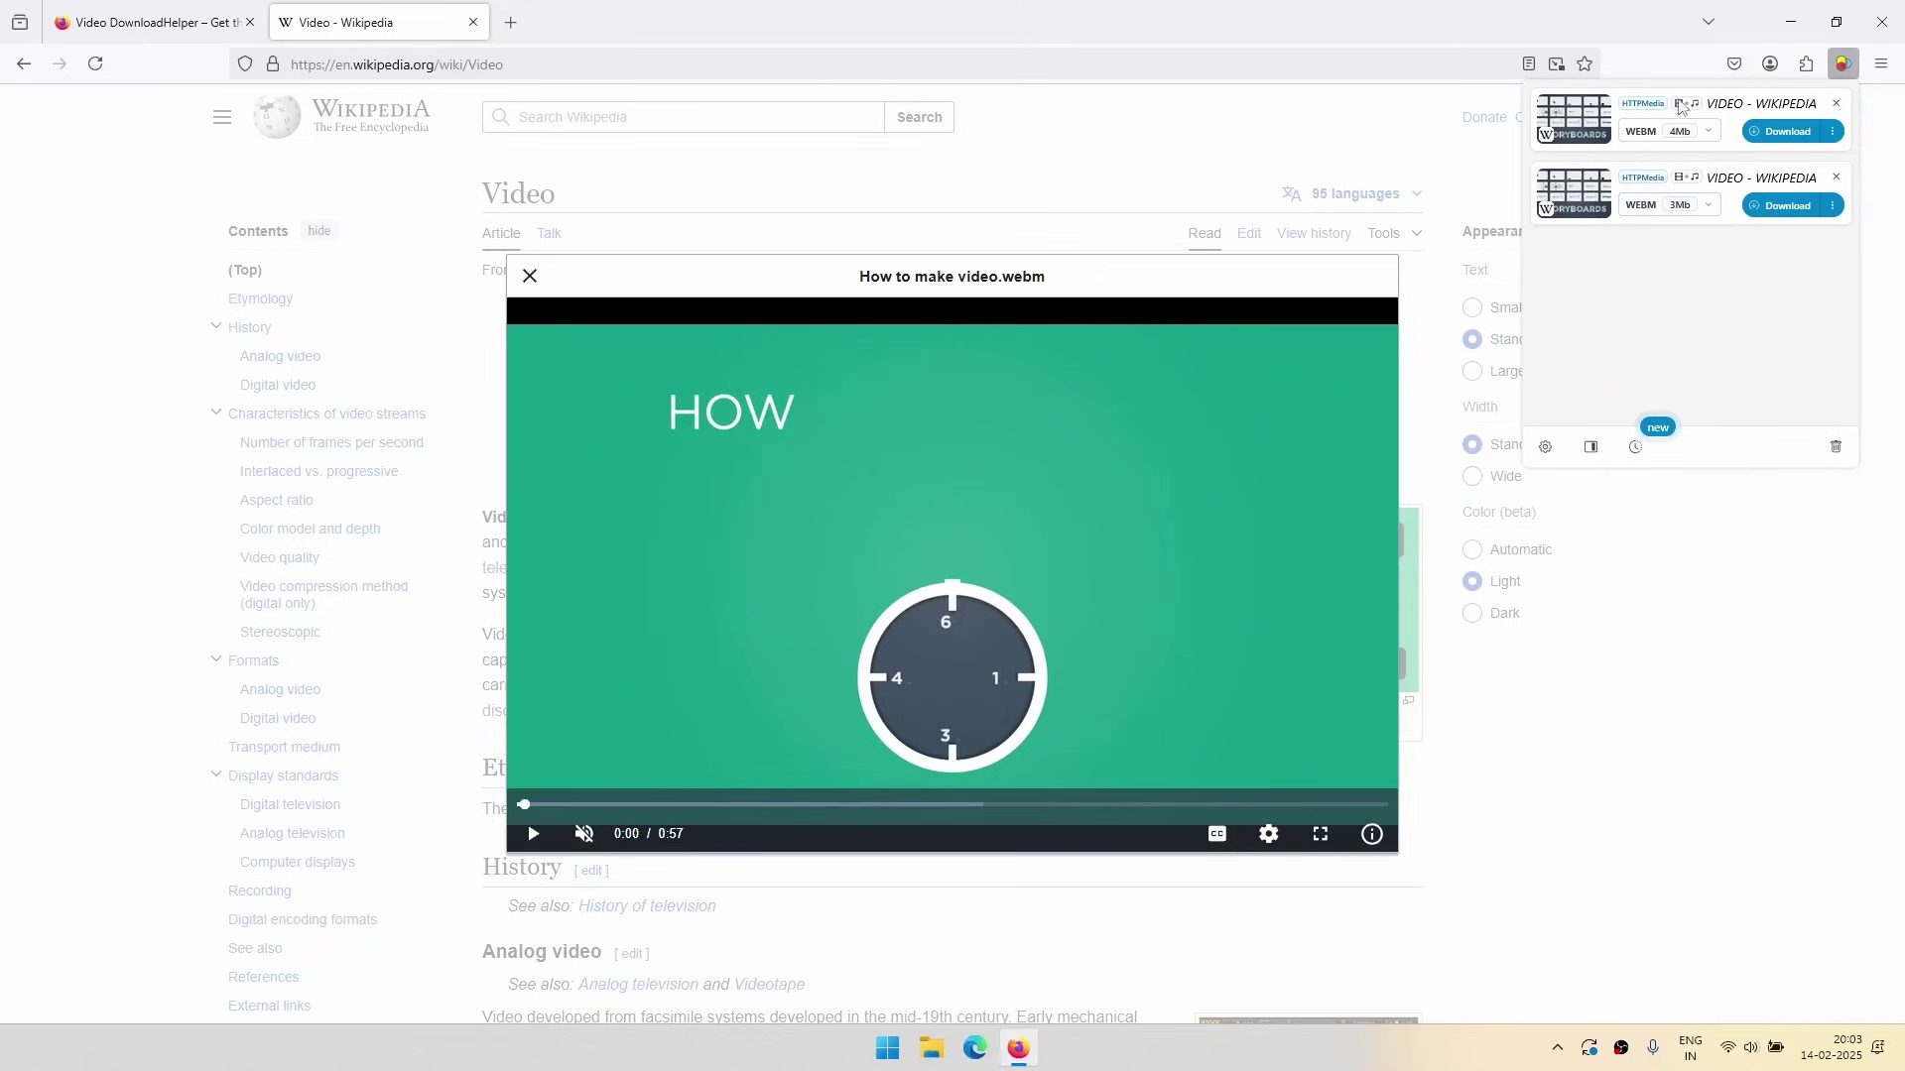
pyautogui.click(1651, 142)
pyautogui.click(1677, 156)
pyautogui.click(1779, 133)
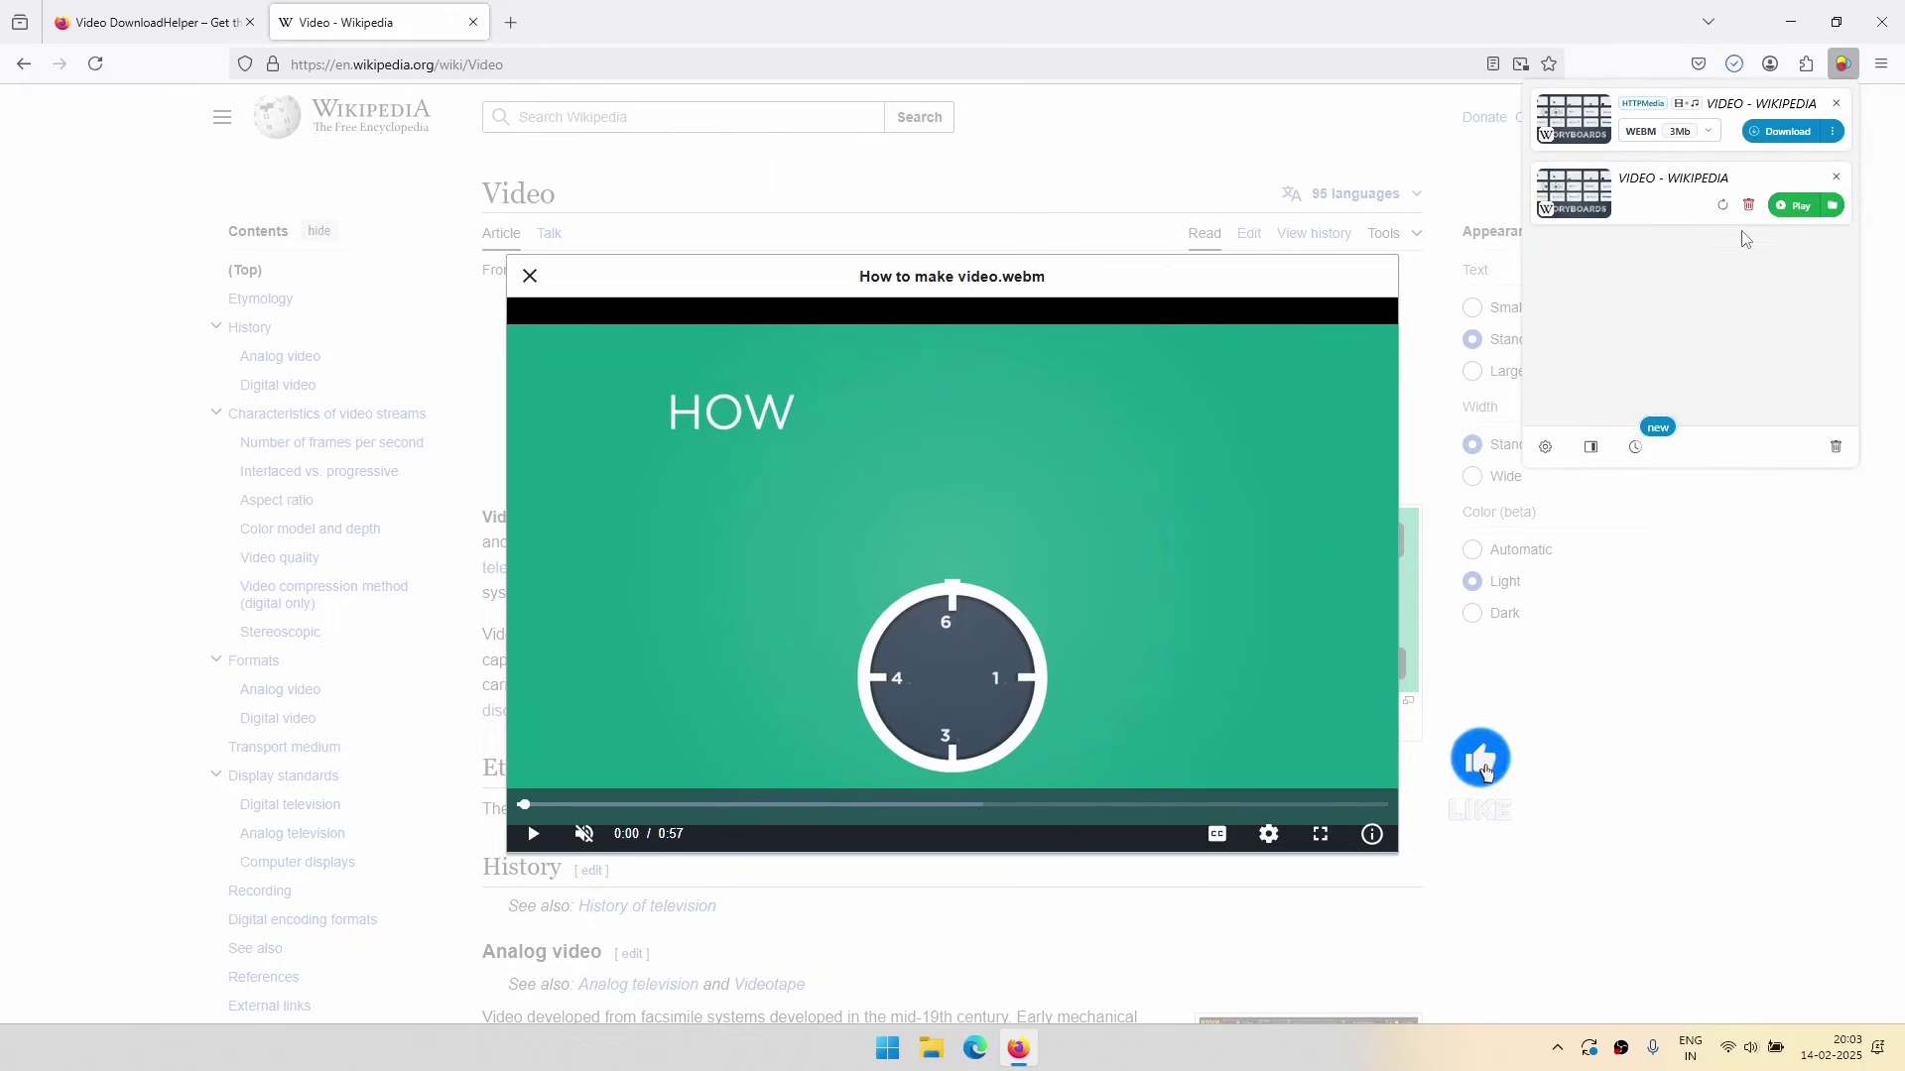
# Play the saved 'Video - Wikipedia.webm' from Downloads, skip to mid-clip, then close the player and viewer
pyautogui.click(1803, 206)
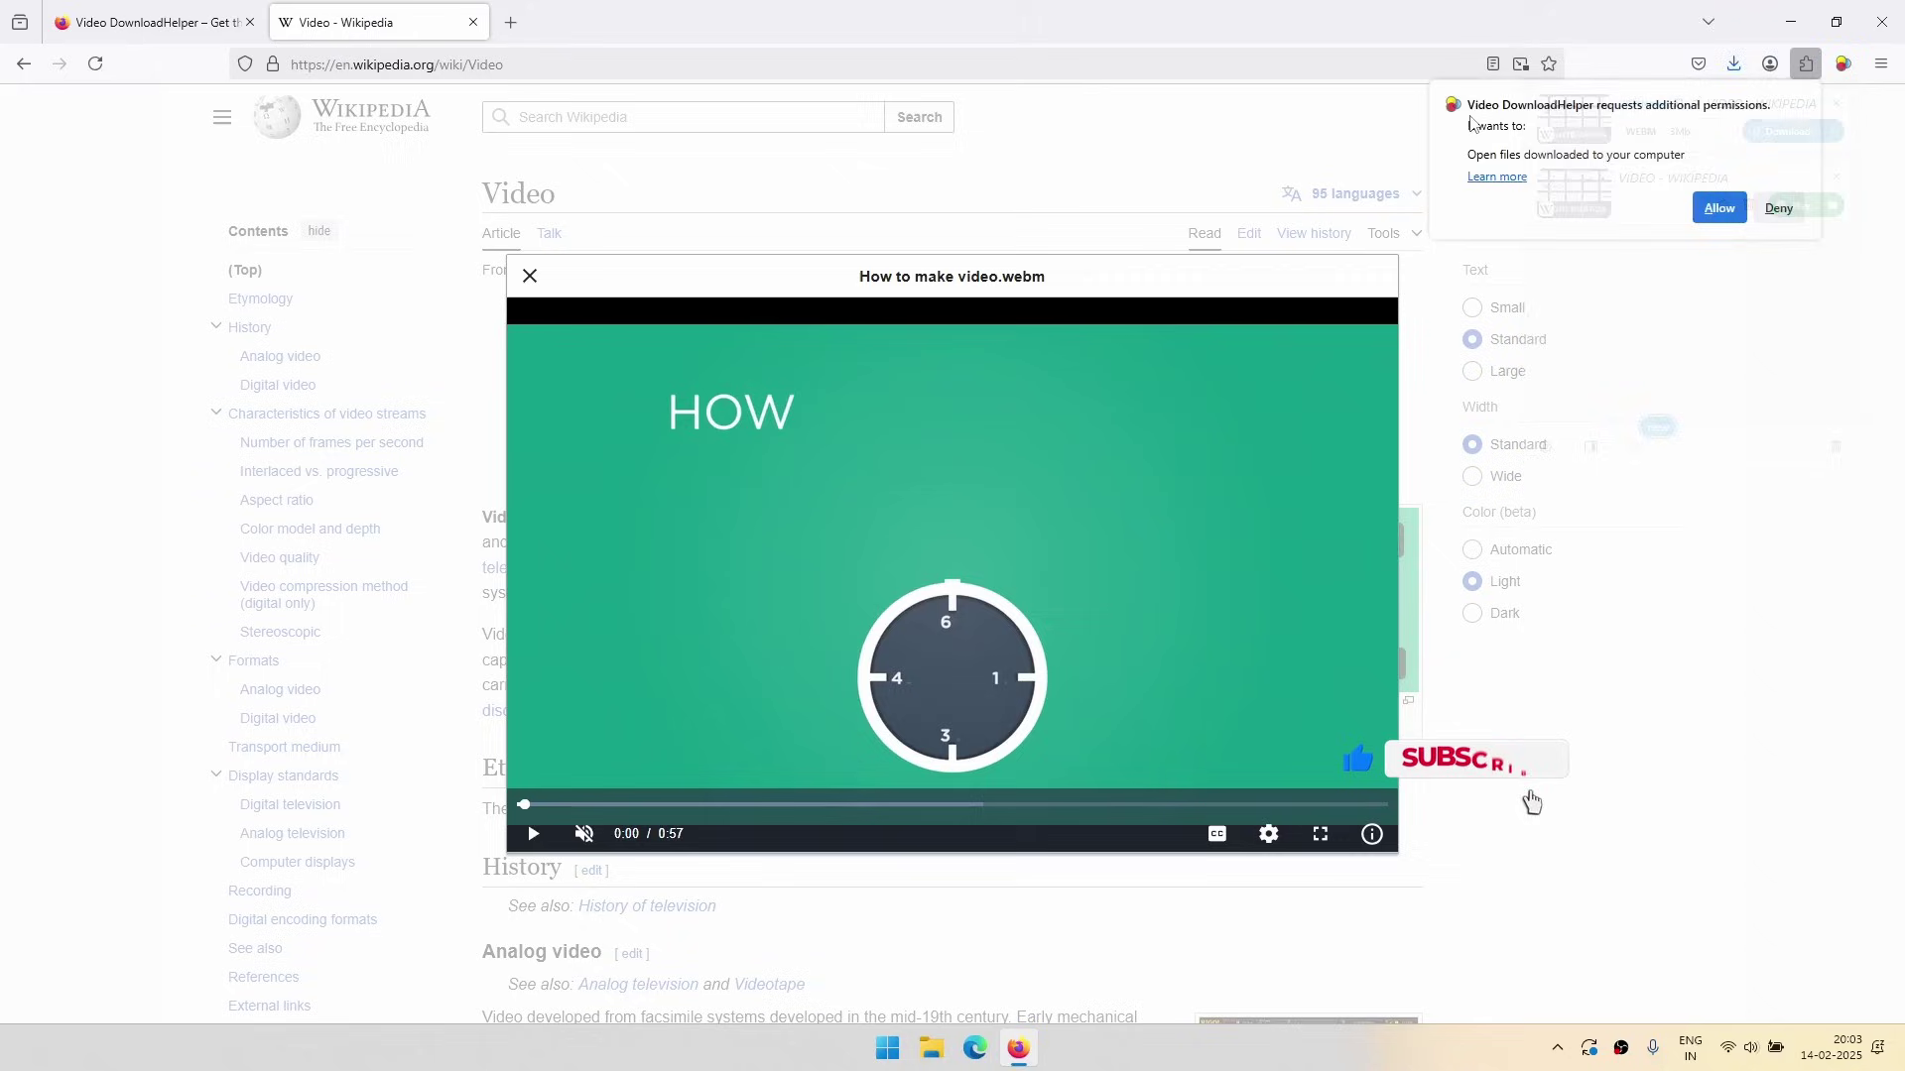
pyautogui.click(1717, 208)
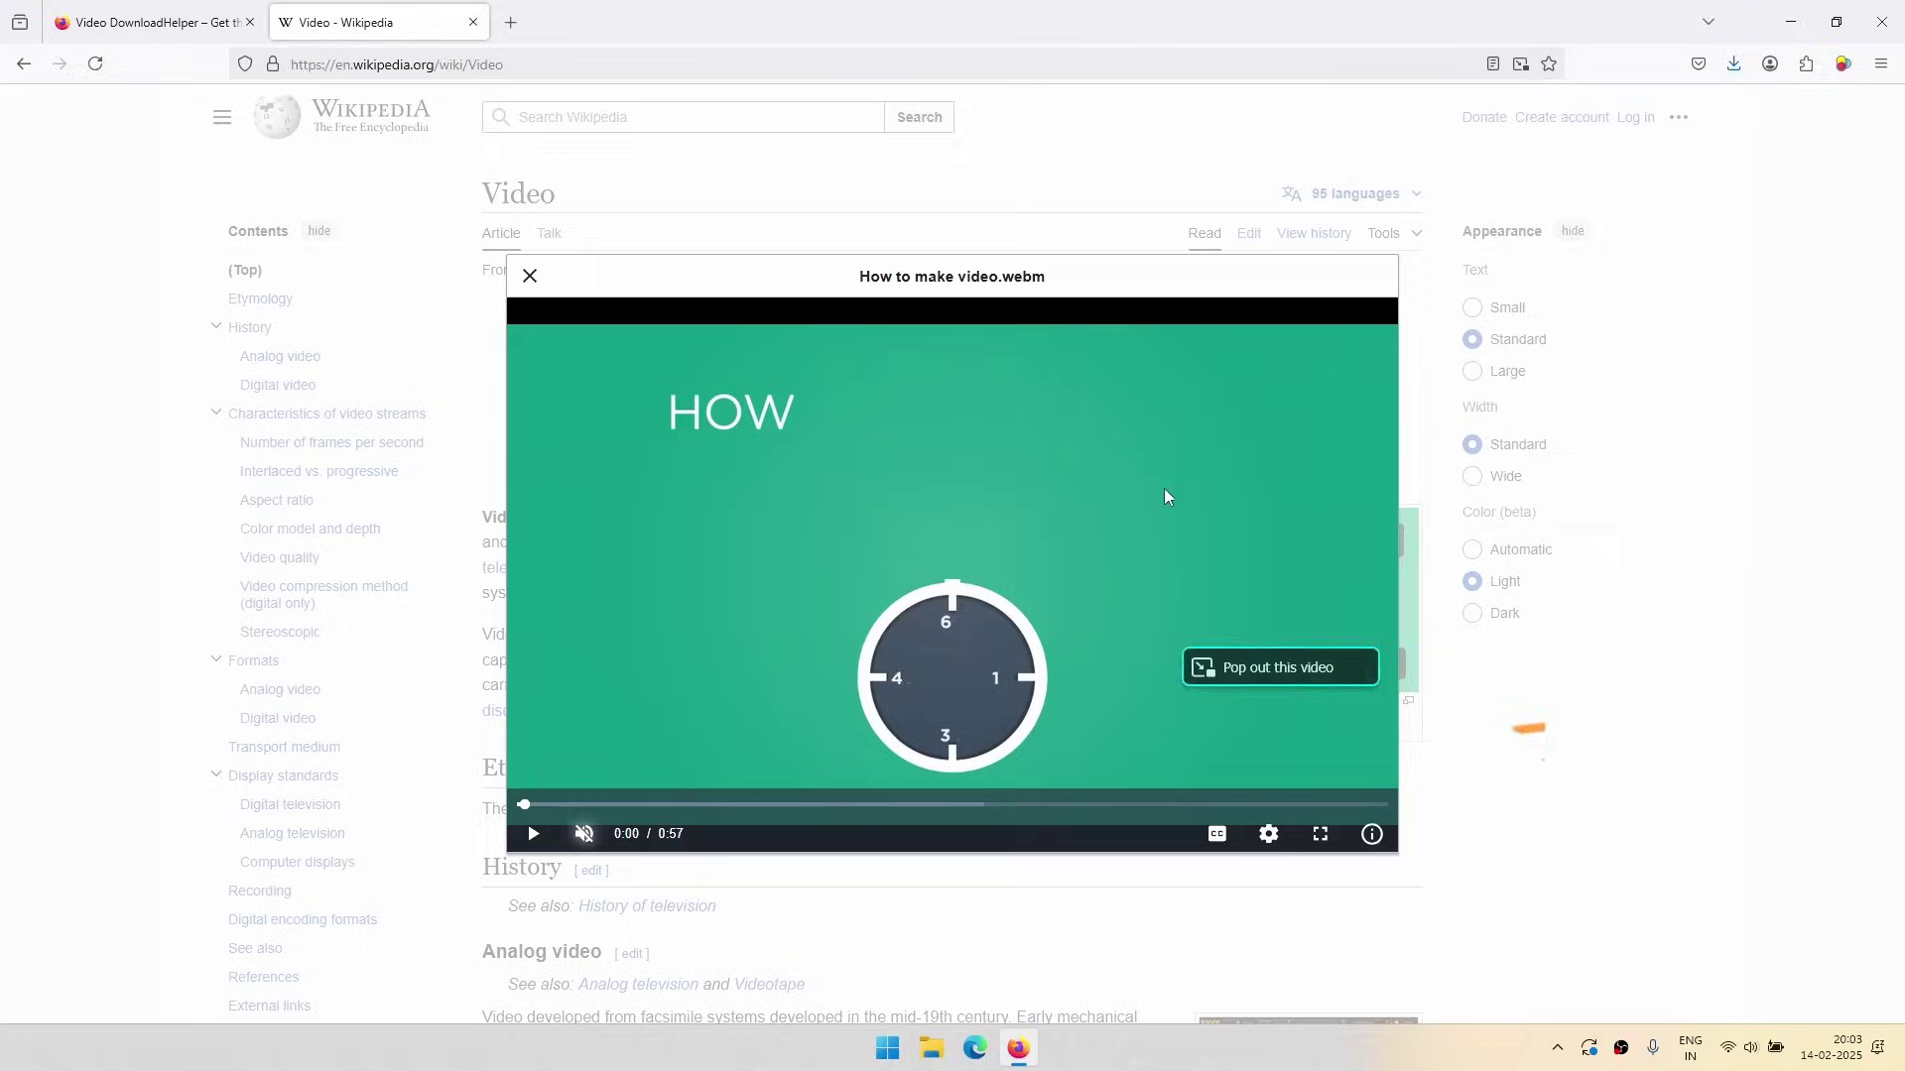
pyautogui.click(1735, 66)
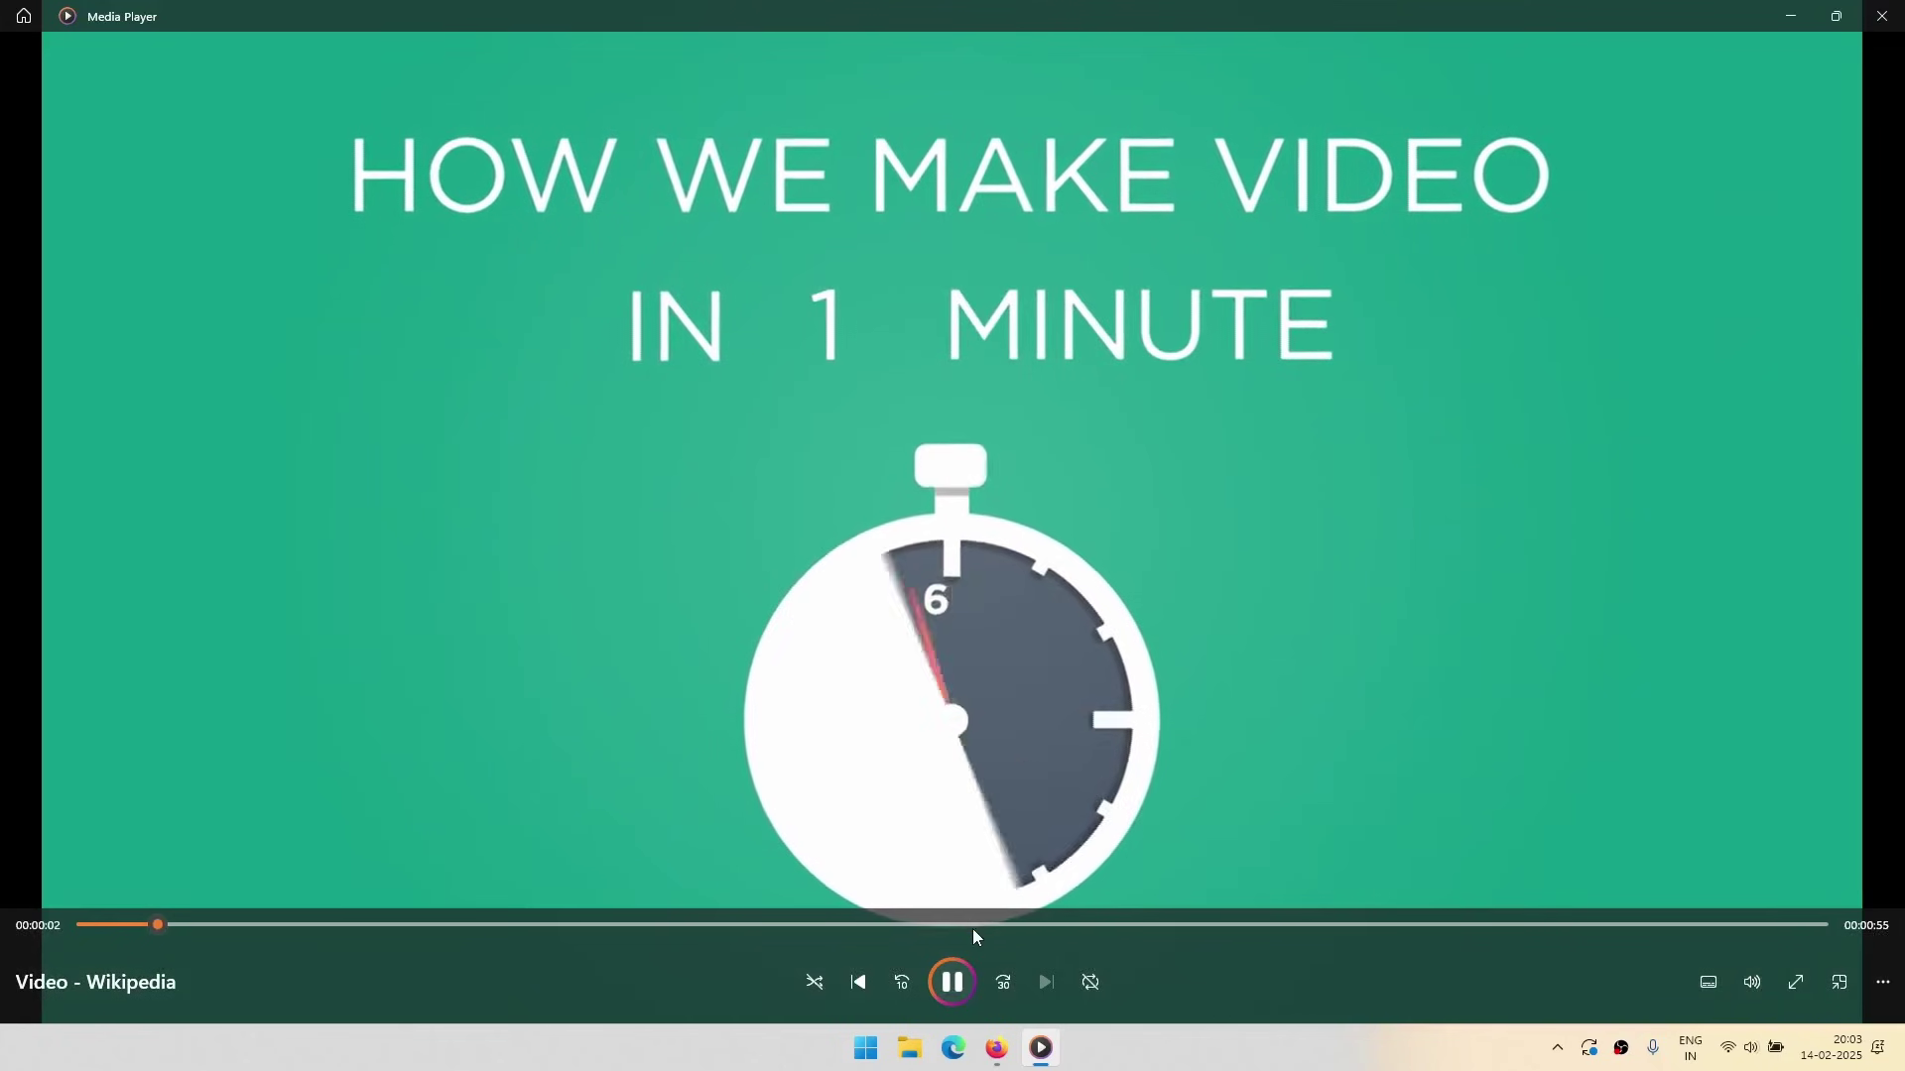
pyautogui.click(977, 924)
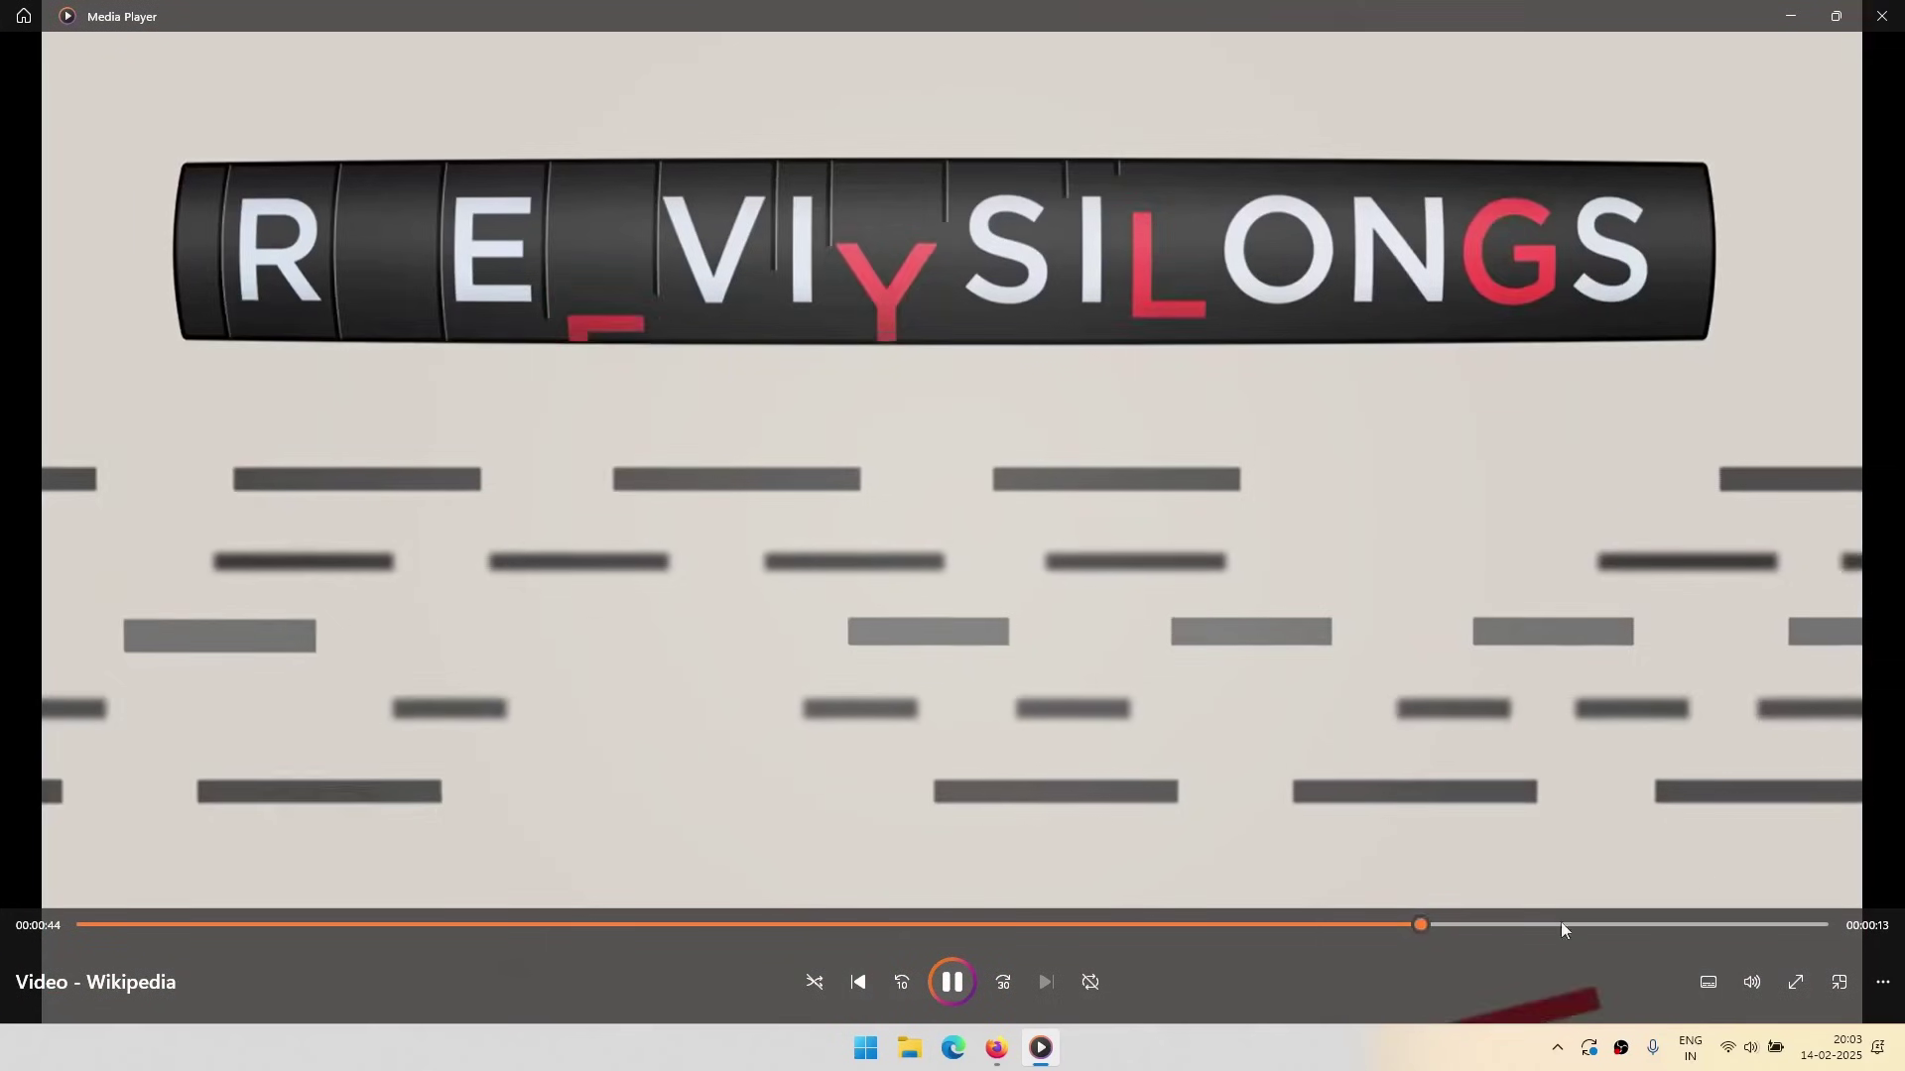
pyautogui.hotkey('alt', 'F4')
pyautogui.click(1583, 780)
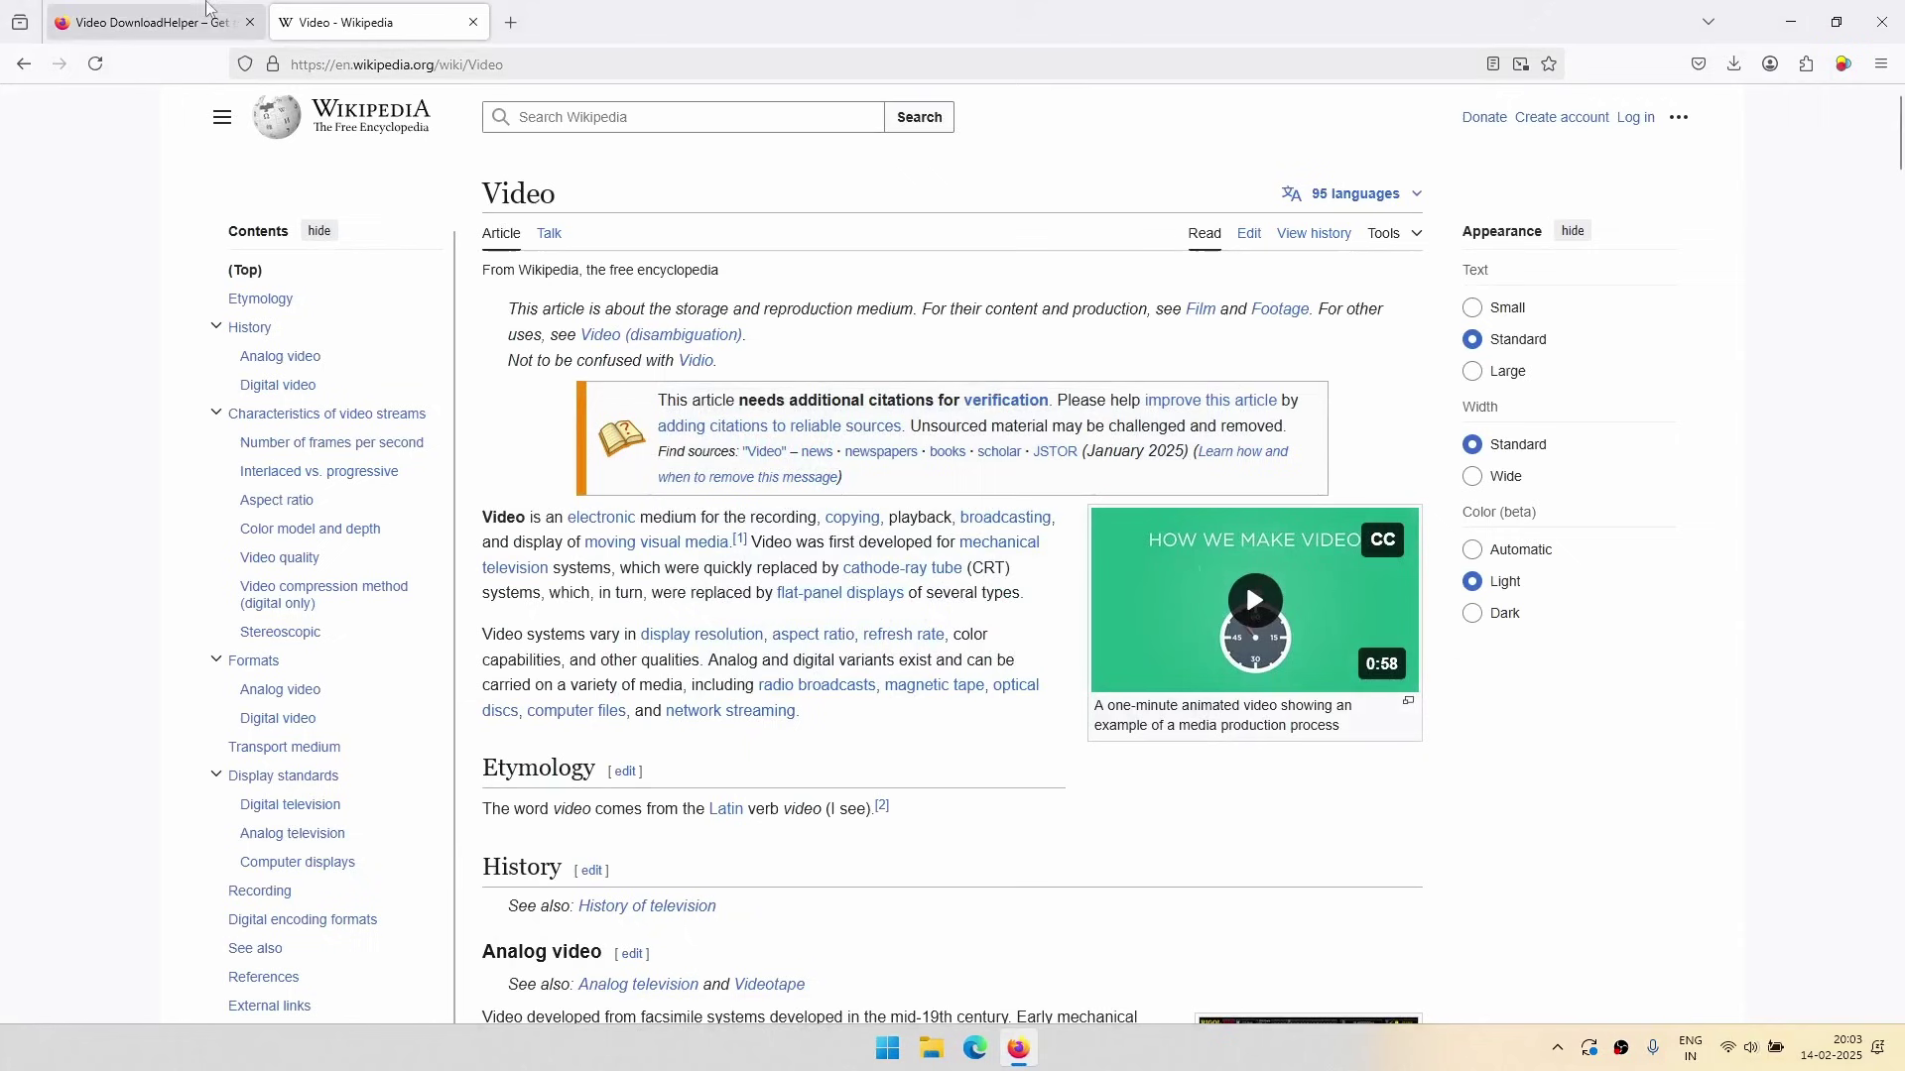
# Open YouTube's 'New York USA. The largest city in America' video and request its download in DownloadHelper
pyautogui.click(510, 22)
pyautogui.click(474, 23)
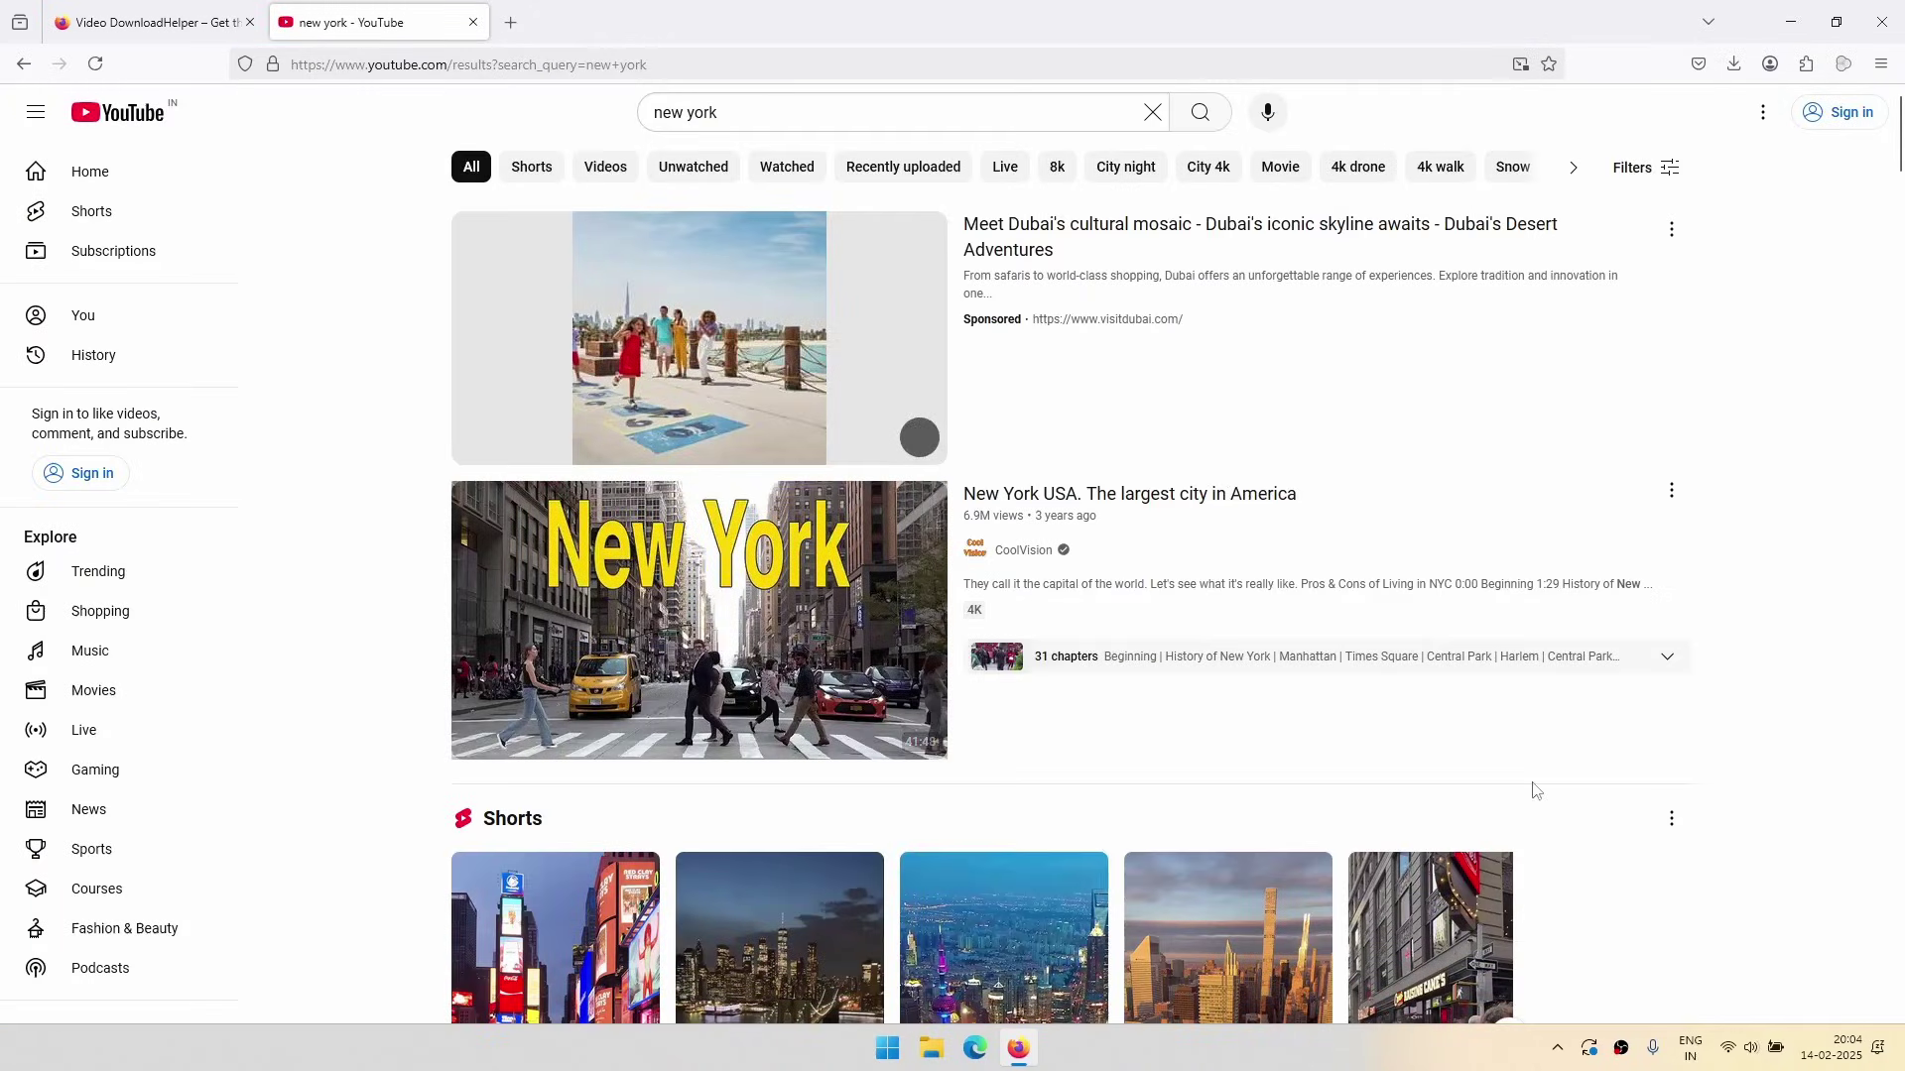
pyautogui.moveTo(662, 631)
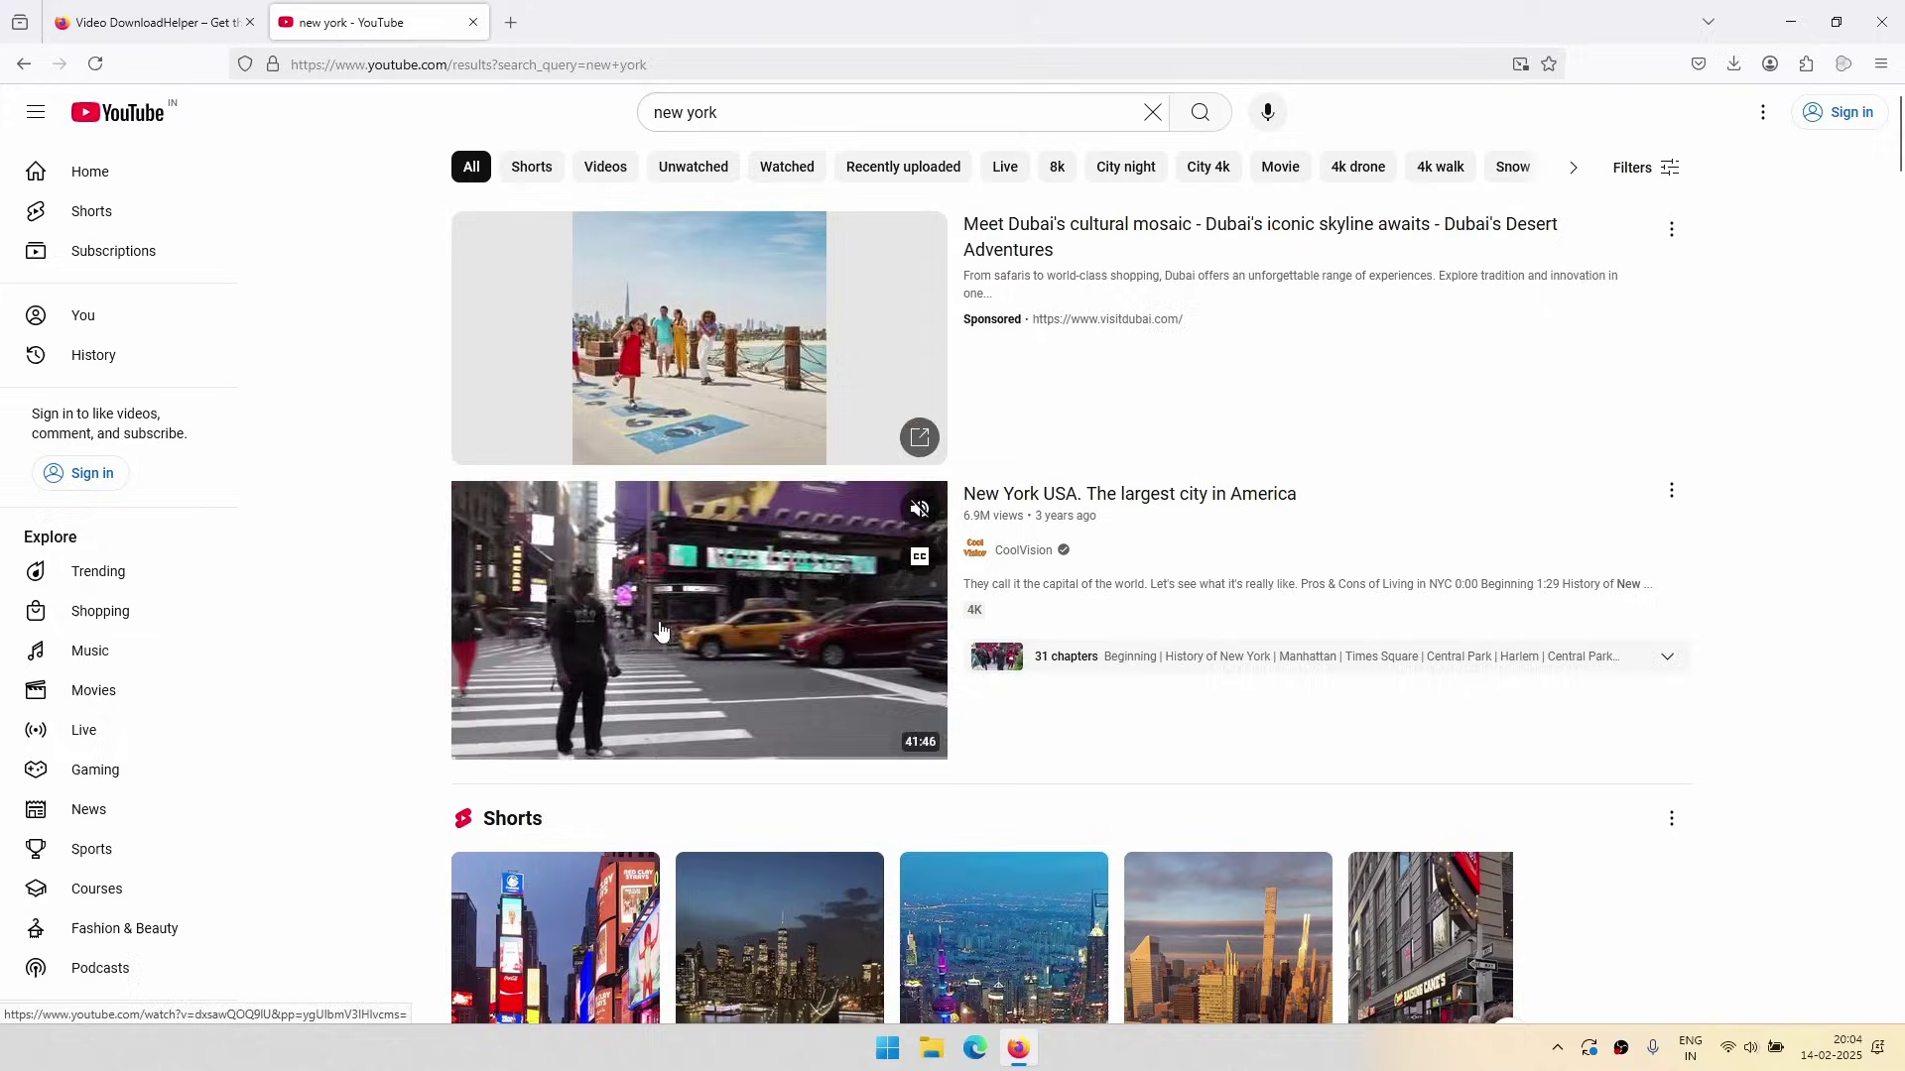
pyautogui.click(1032, 498)
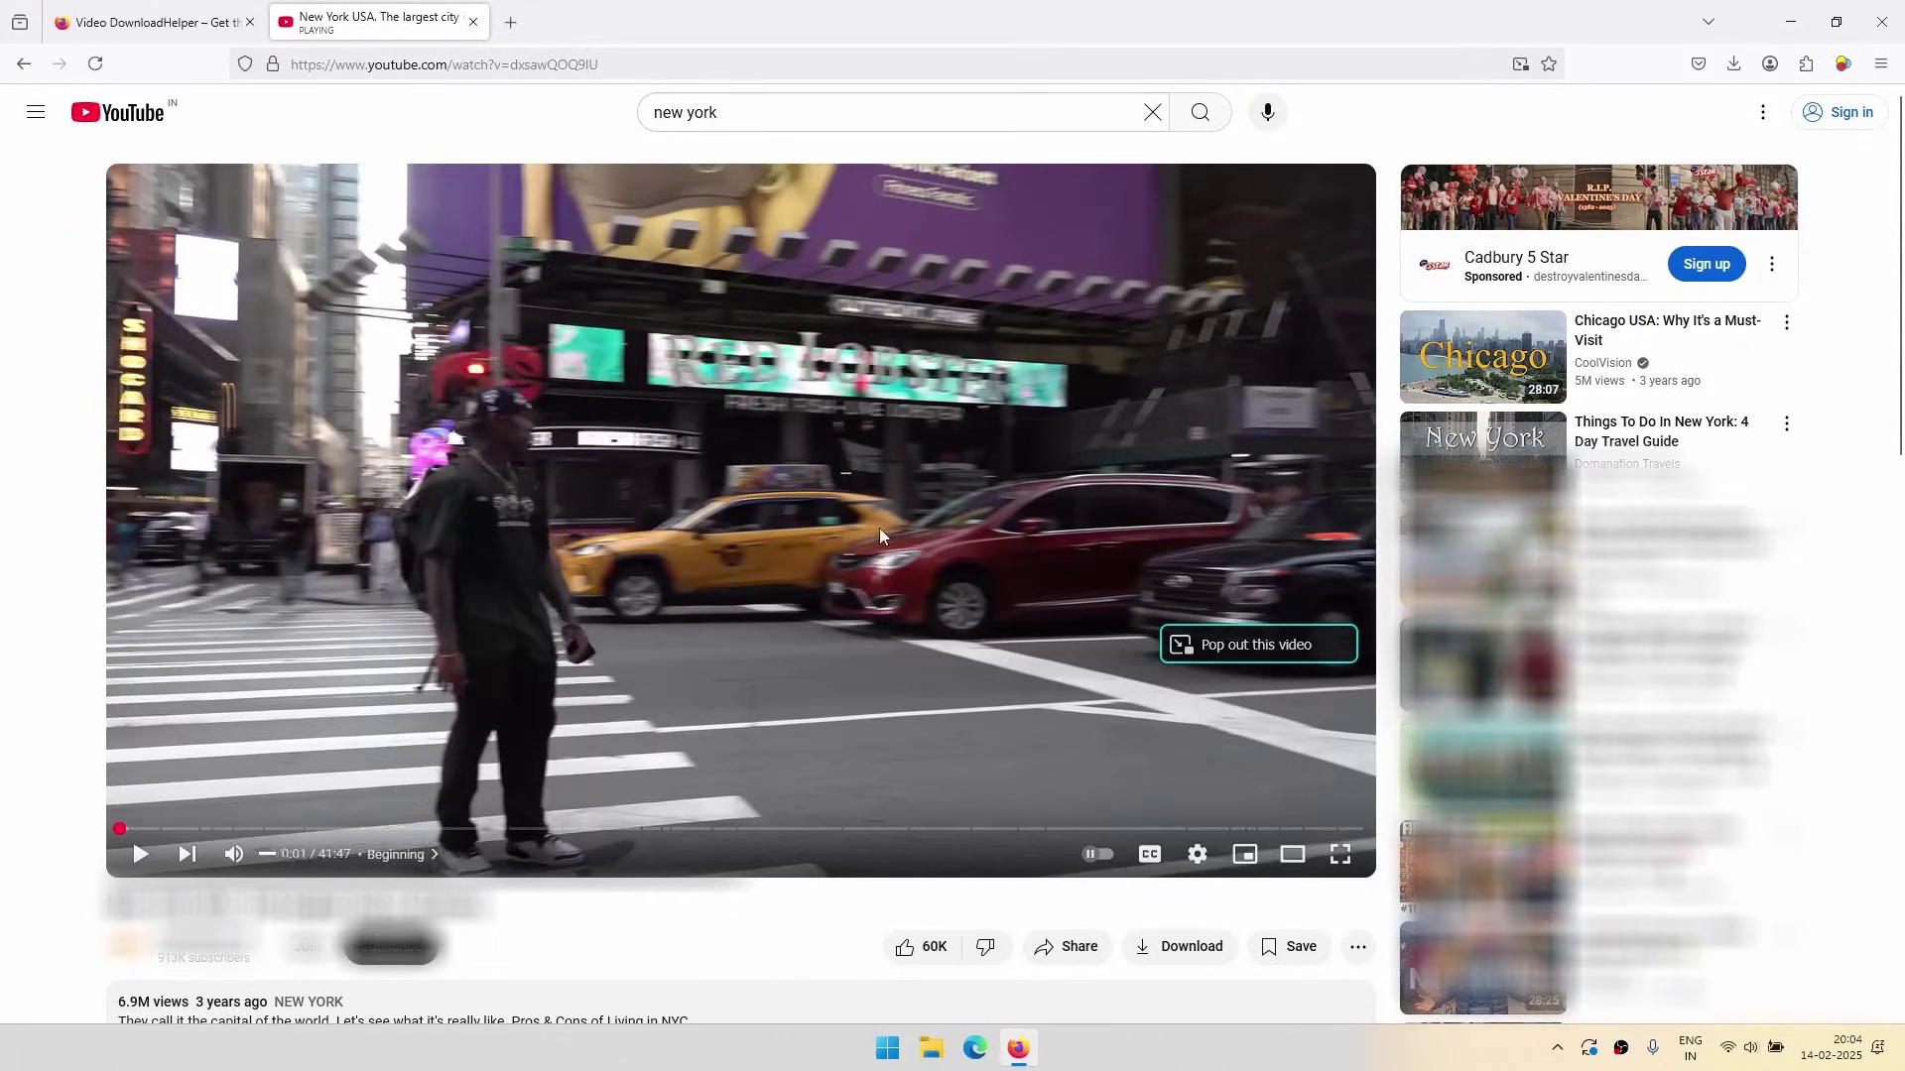
pyautogui.click(1843, 65)
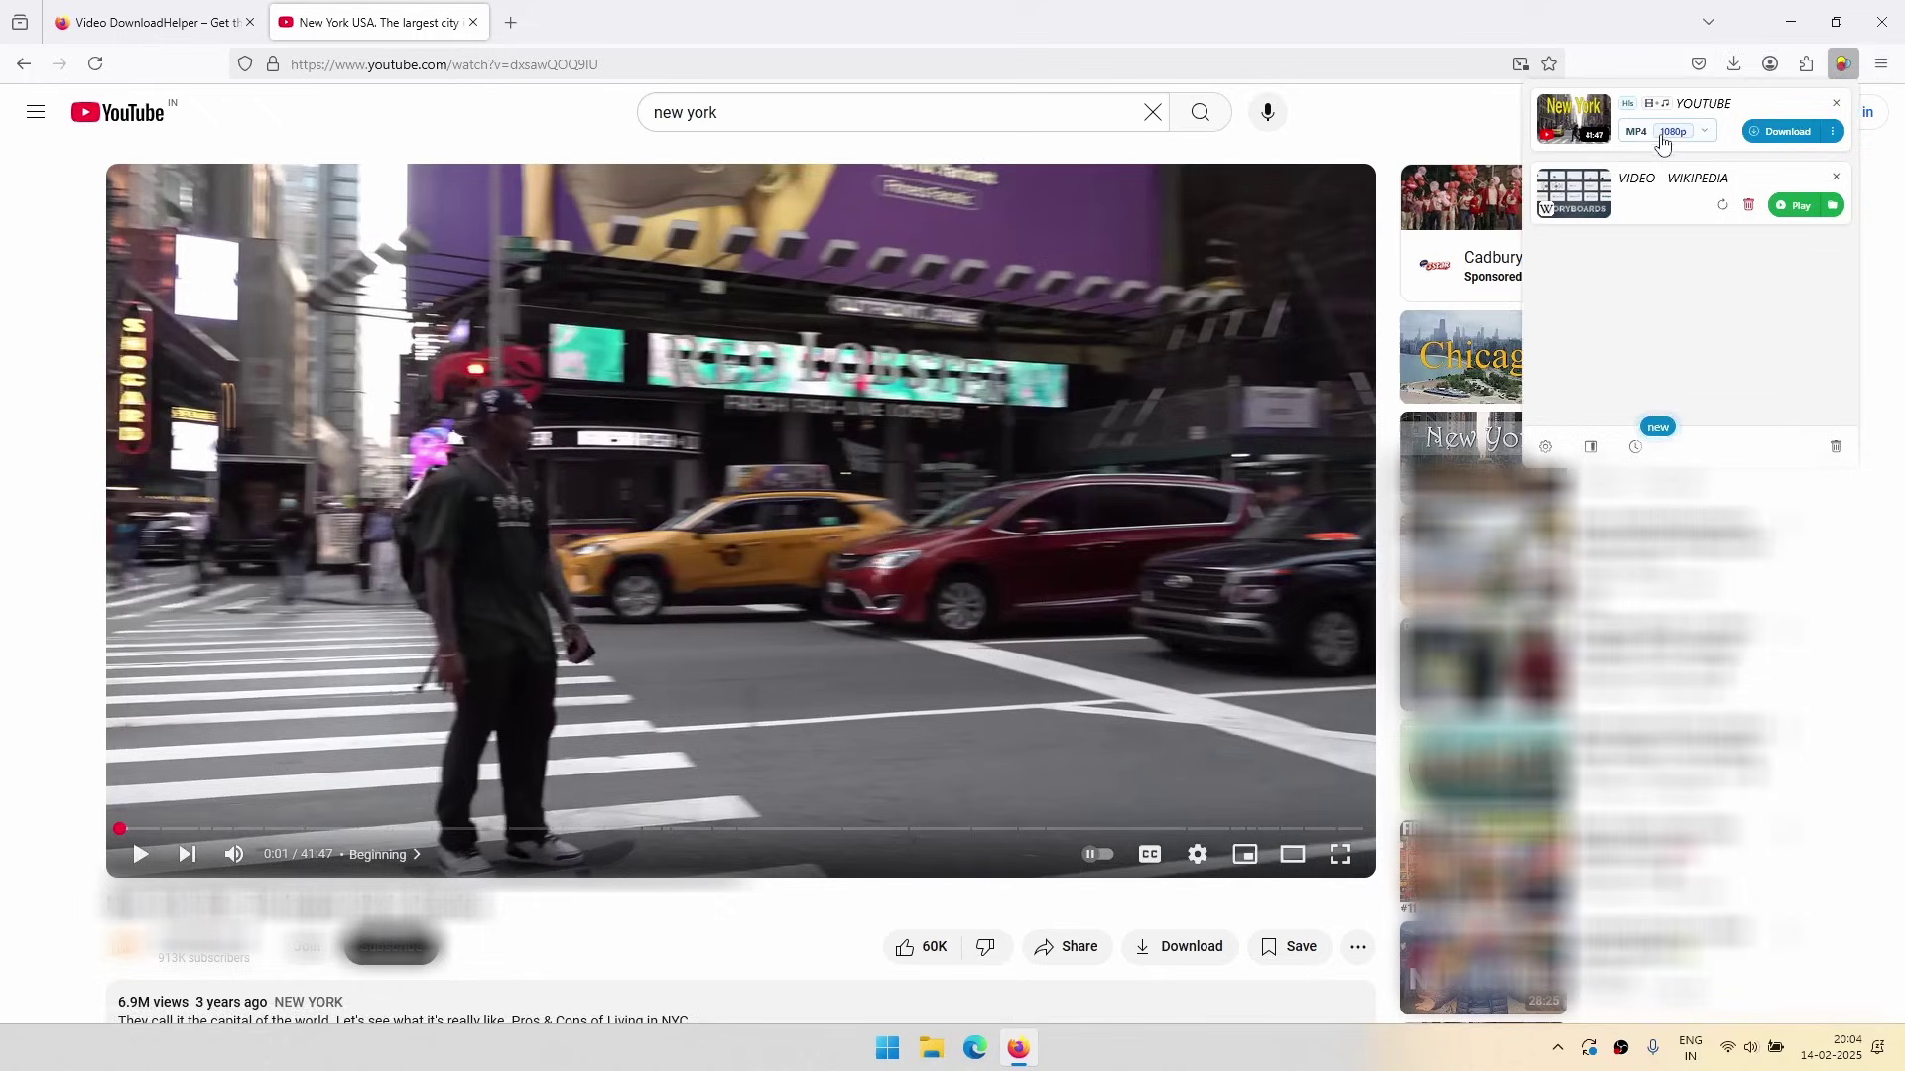
pyautogui.click(1772, 133)
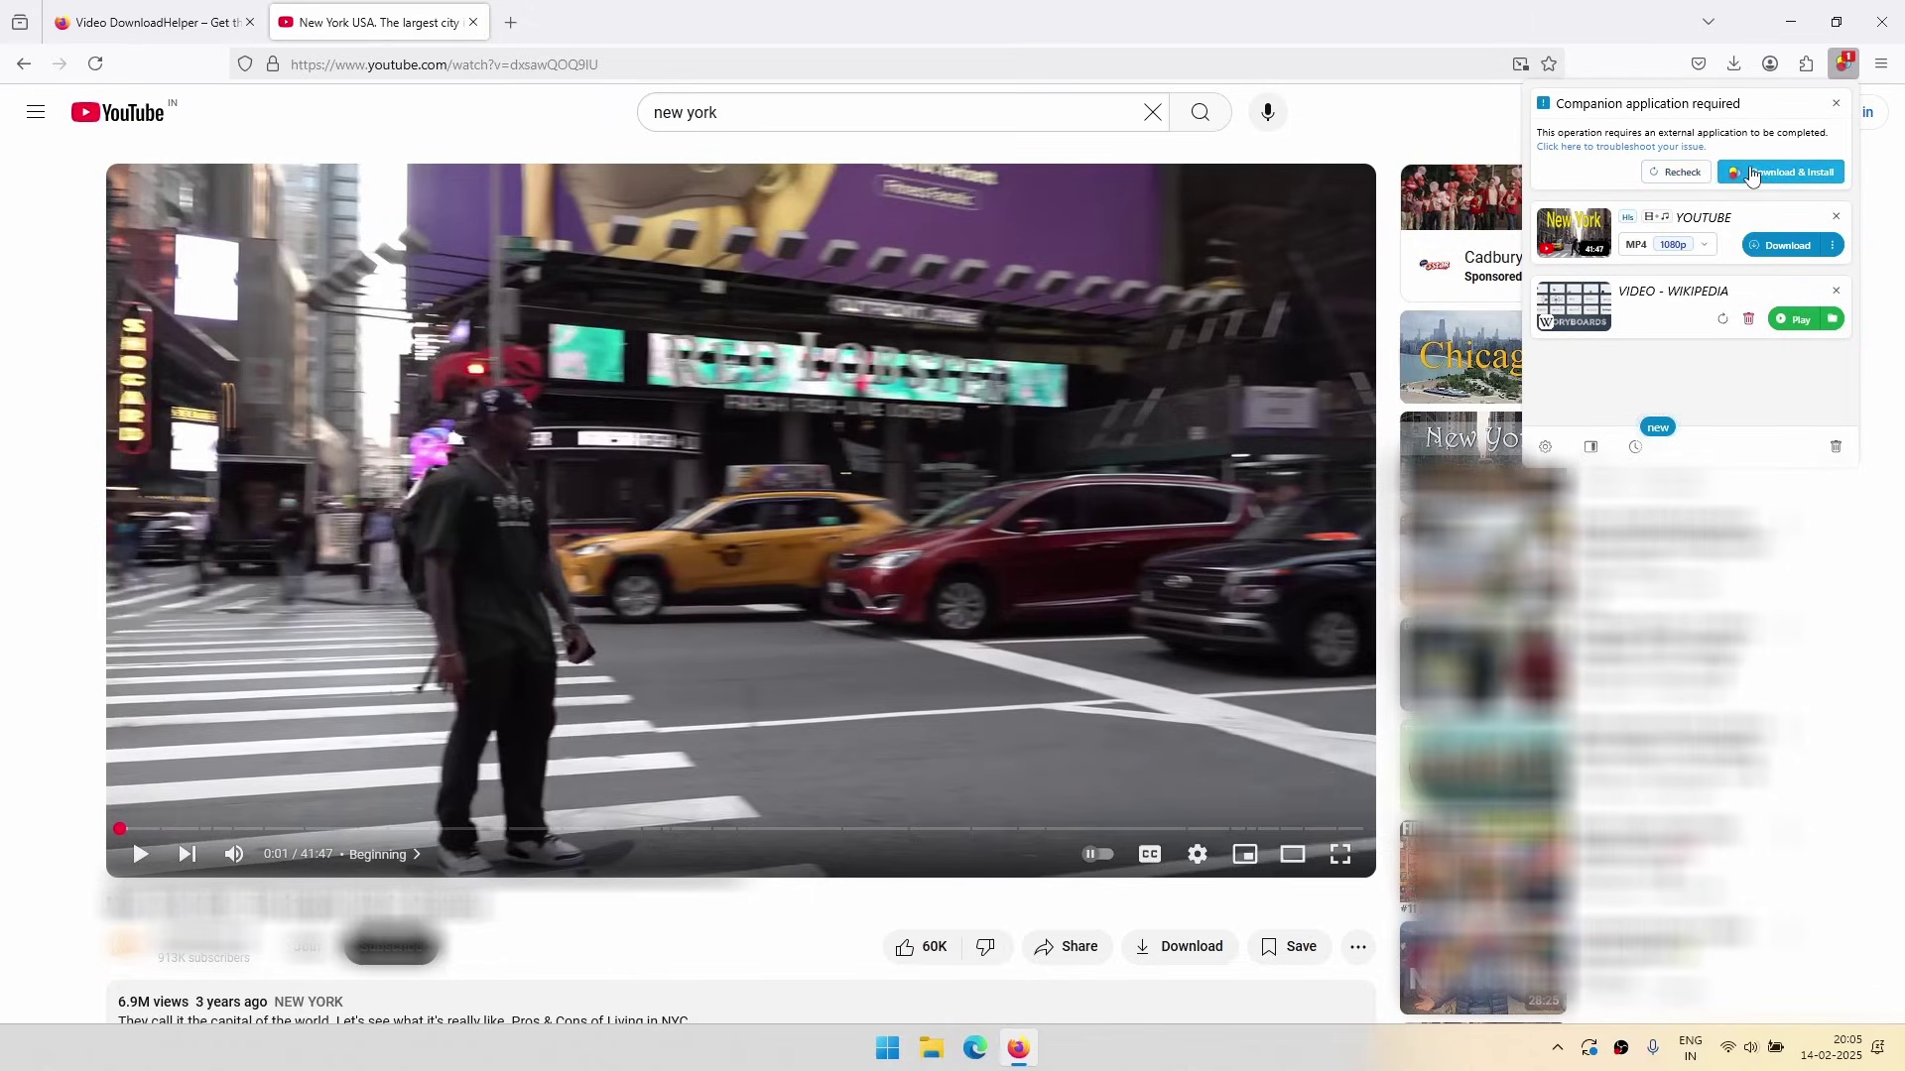
# Open the CoApp install page and download the Windows 8, 10, 11 installer
pyautogui.click(1762, 175)
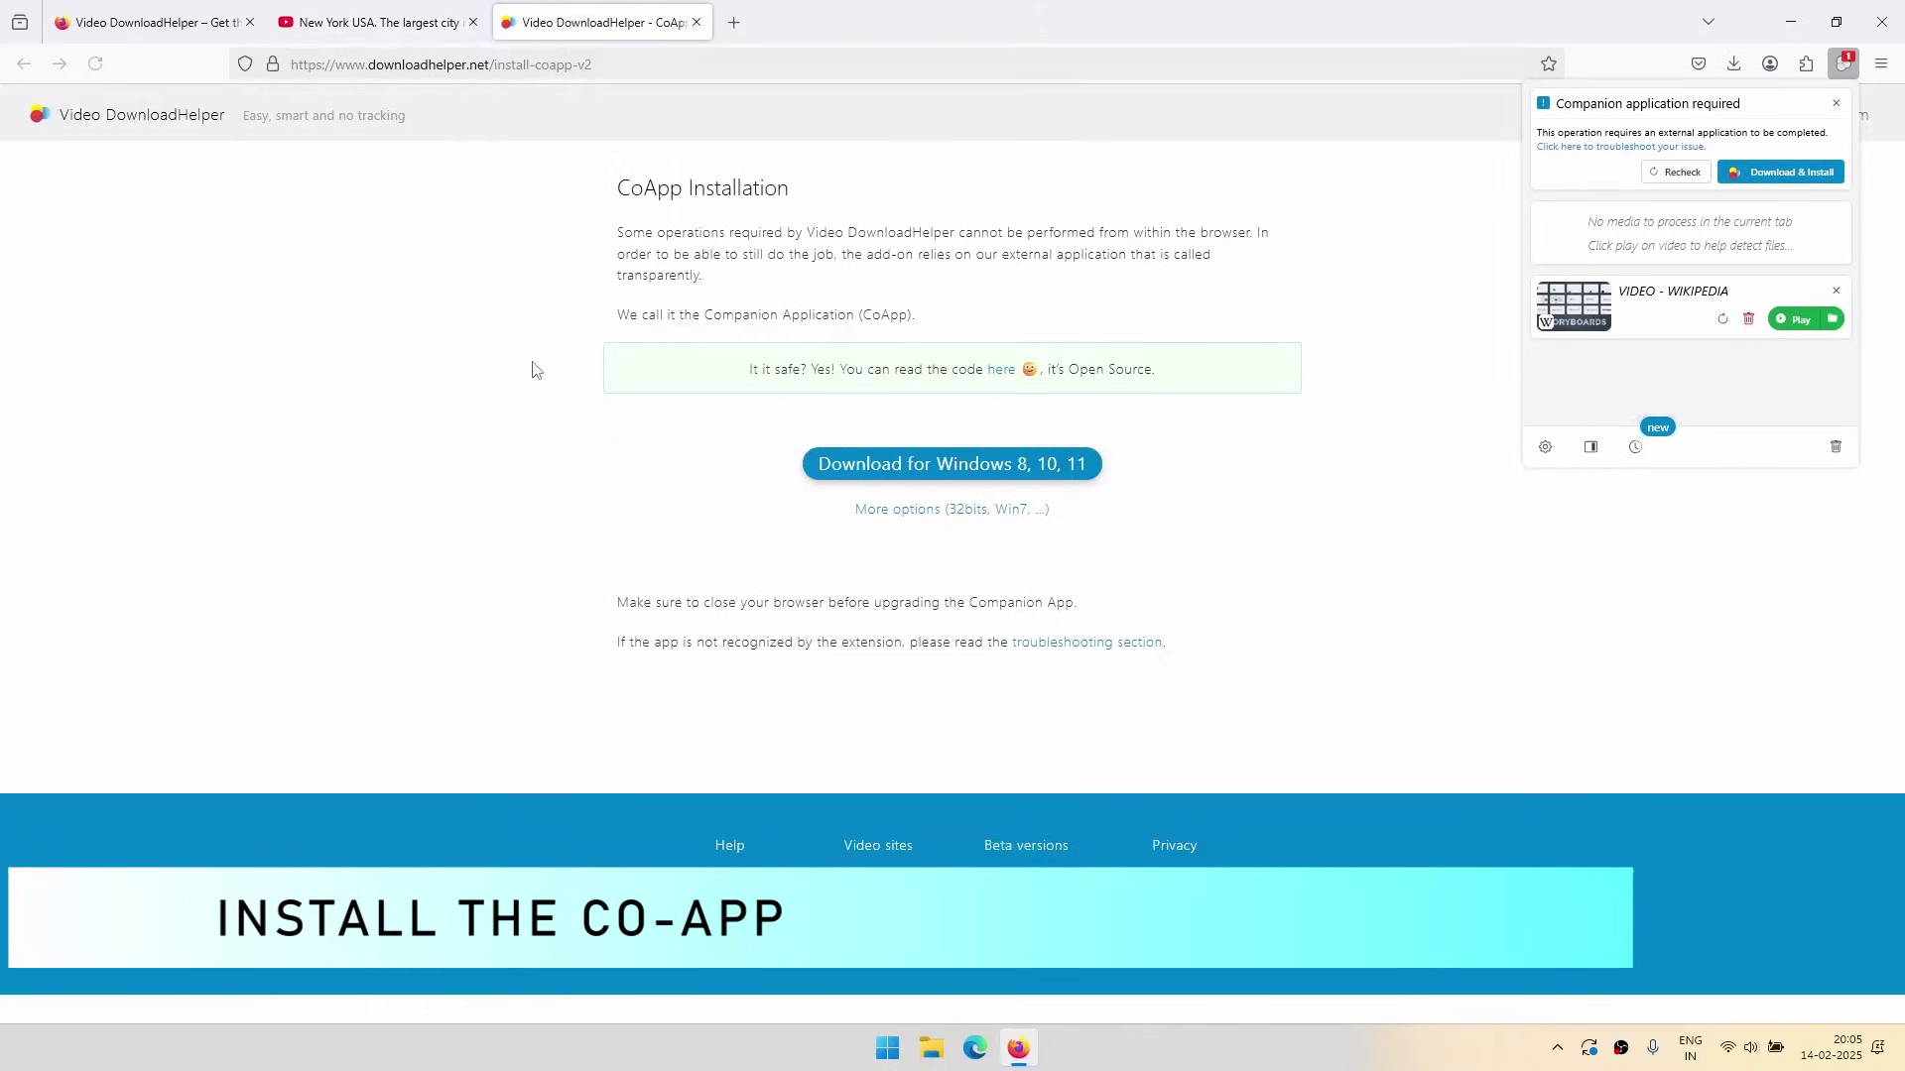
pyautogui.click(821, 474)
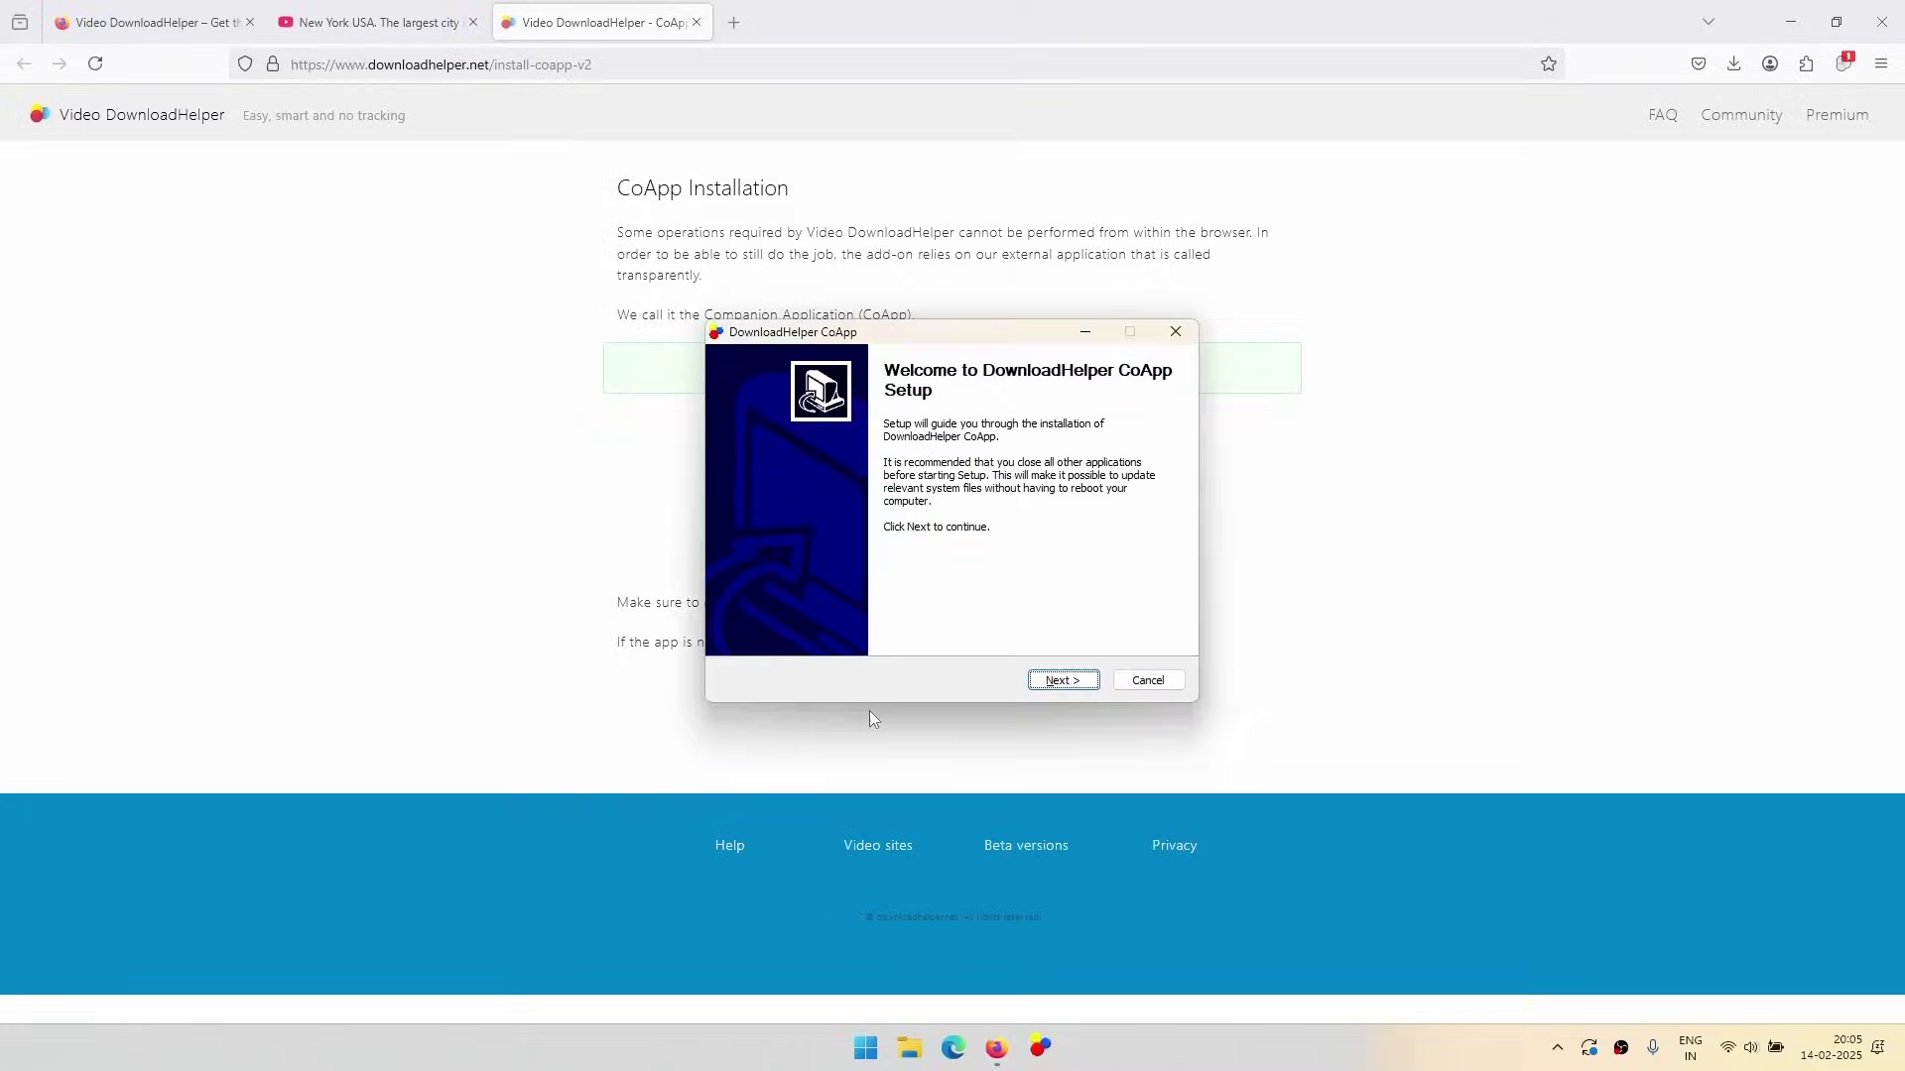
# Install the CoApp into the default C:\Program Files\DownloadHelper CoApp folder and finish the wizard
pyautogui.click(1061, 680)
pyautogui.click(1064, 682)
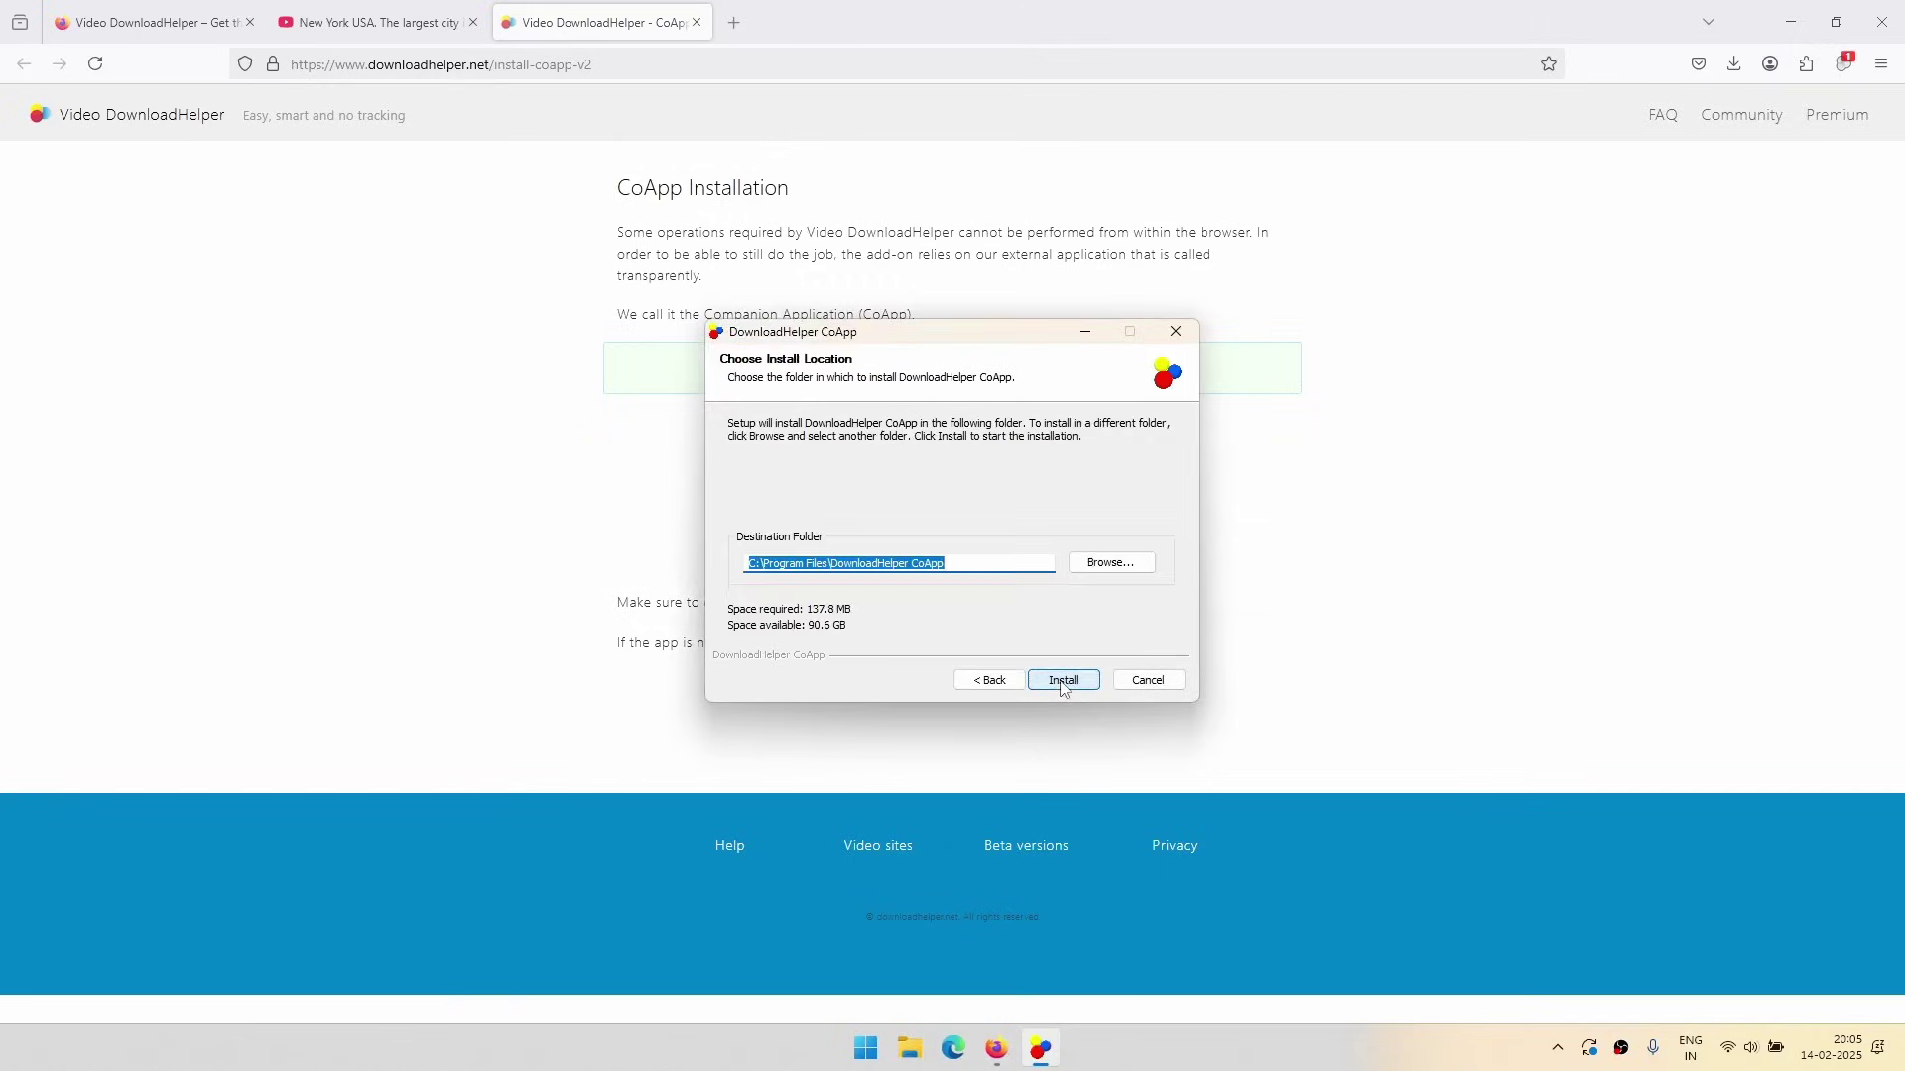
pyautogui.click(1063, 682)
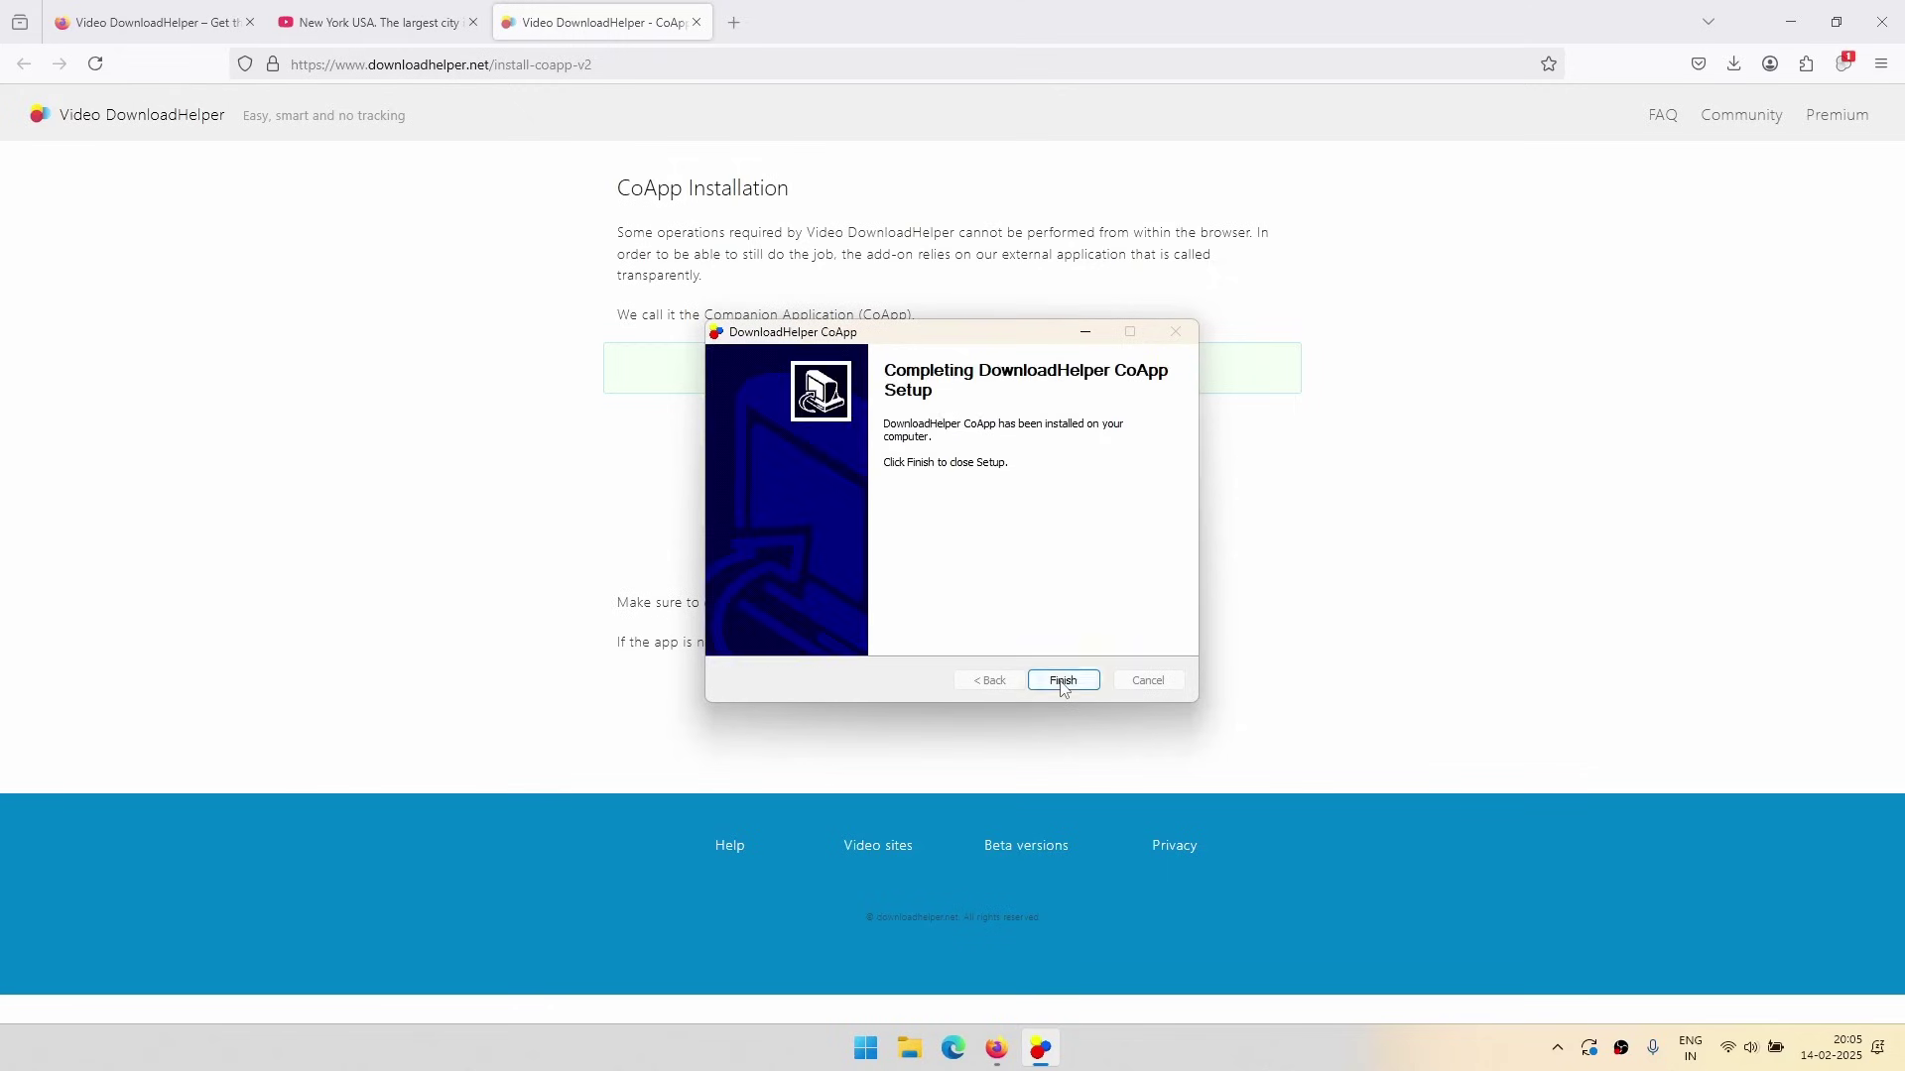
pyautogui.click(1061, 682)
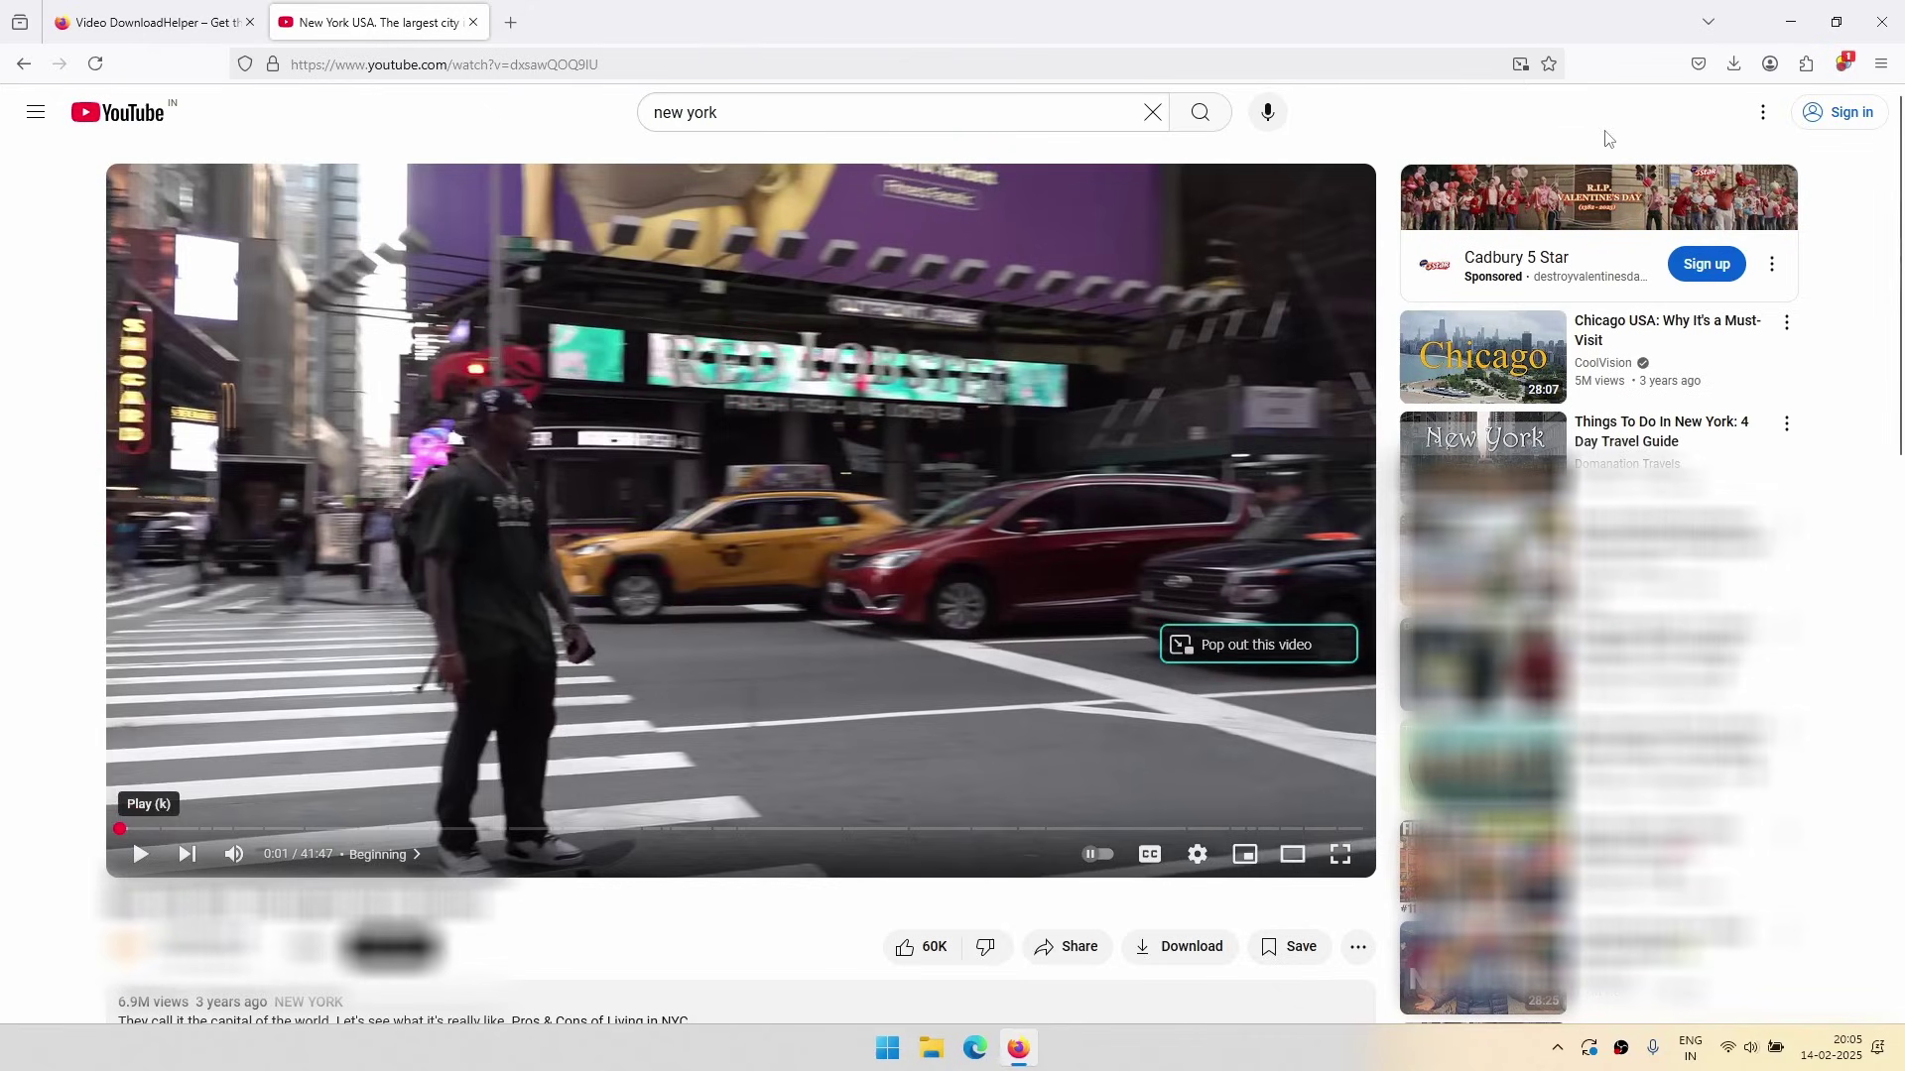
# Recheck for the companion app and download the New York USA video as 1080p MP4
pyautogui.click(1844, 63)
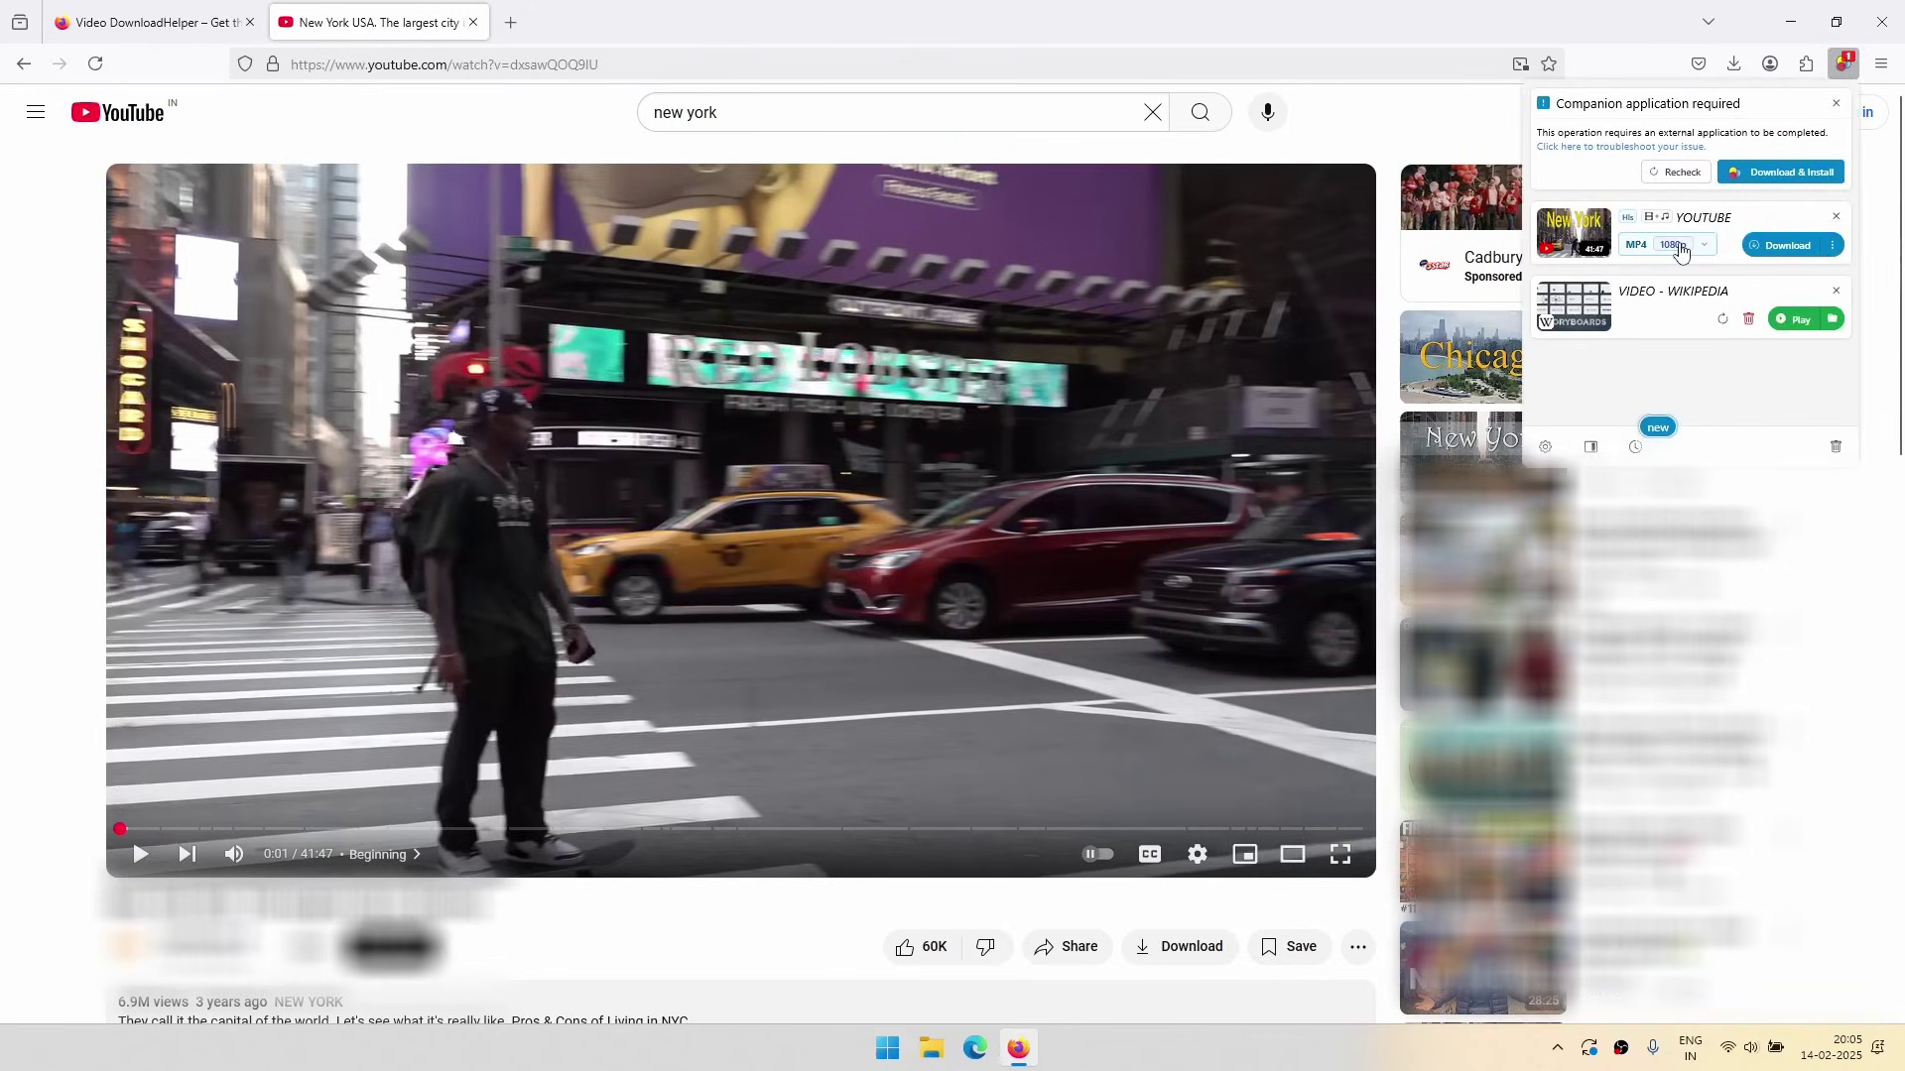
pyautogui.click(1667, 174)
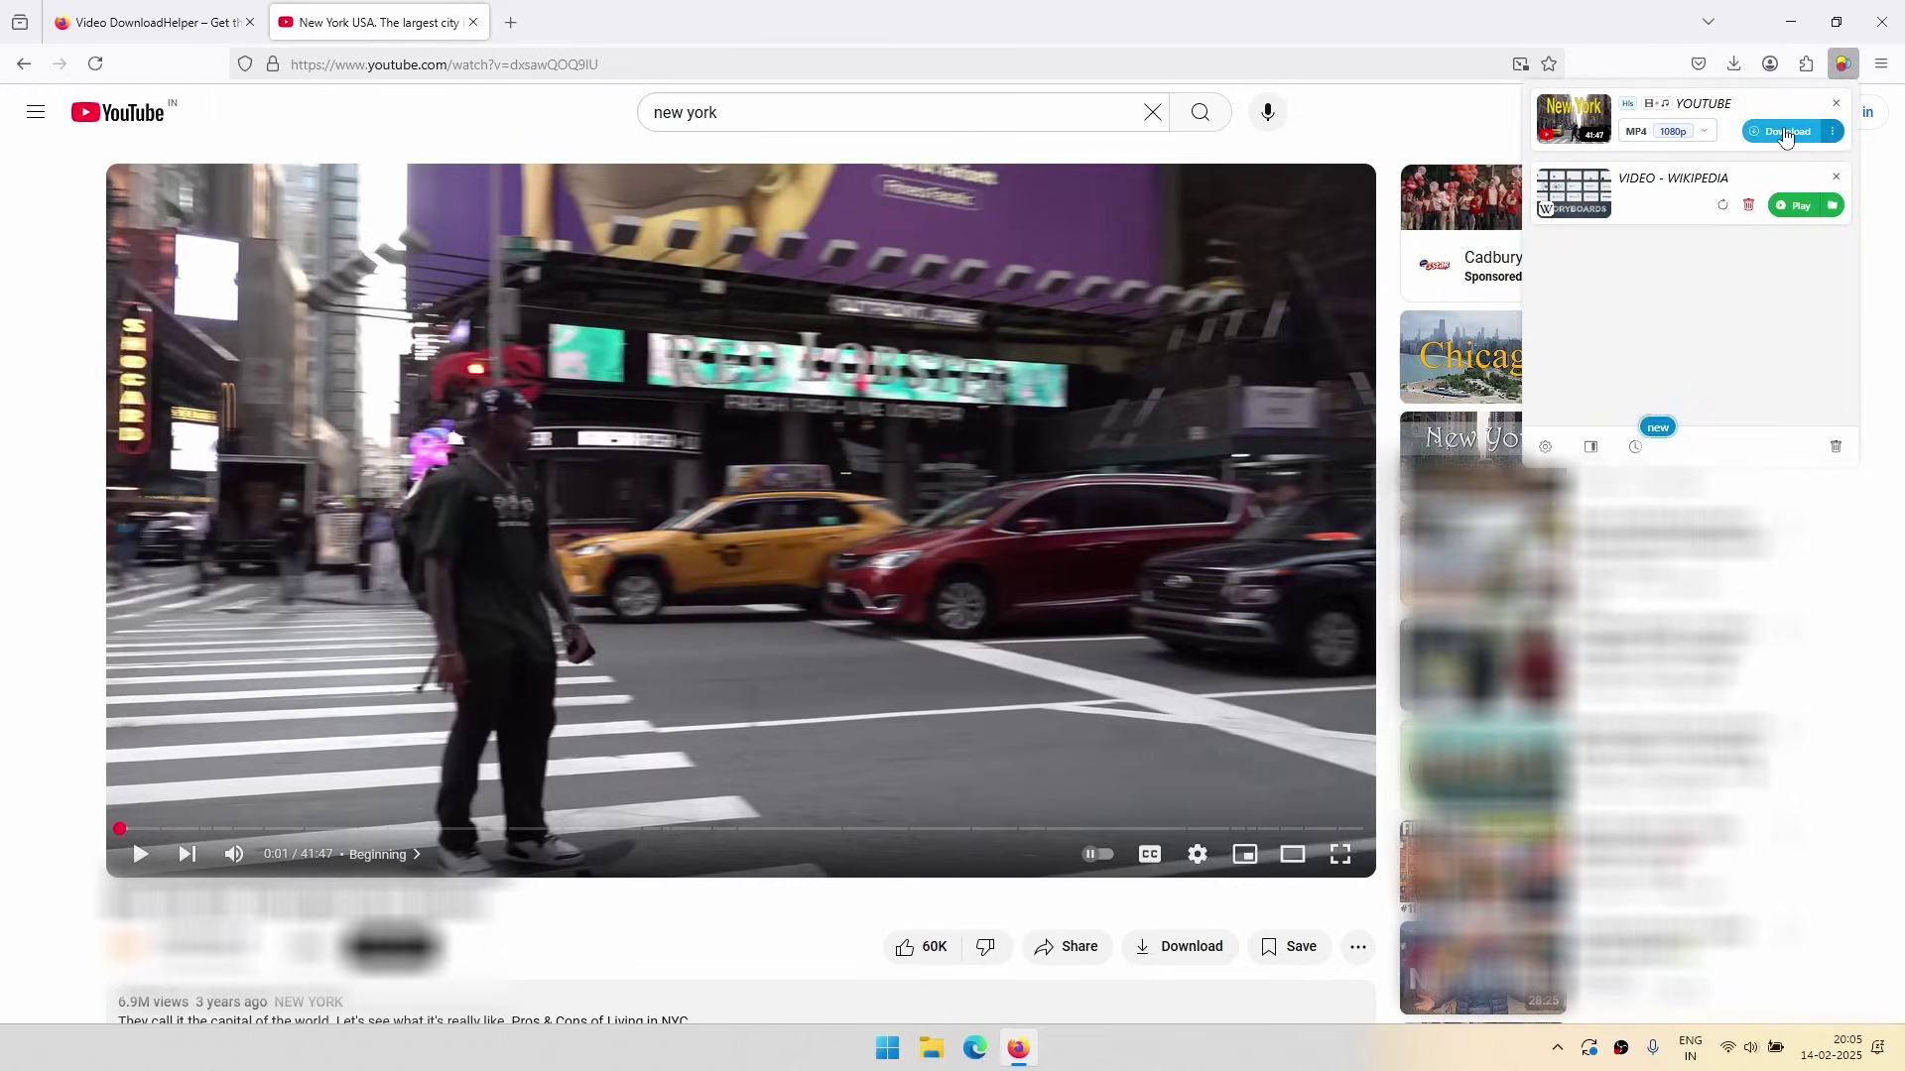
pyautogui.click(1785, 133)
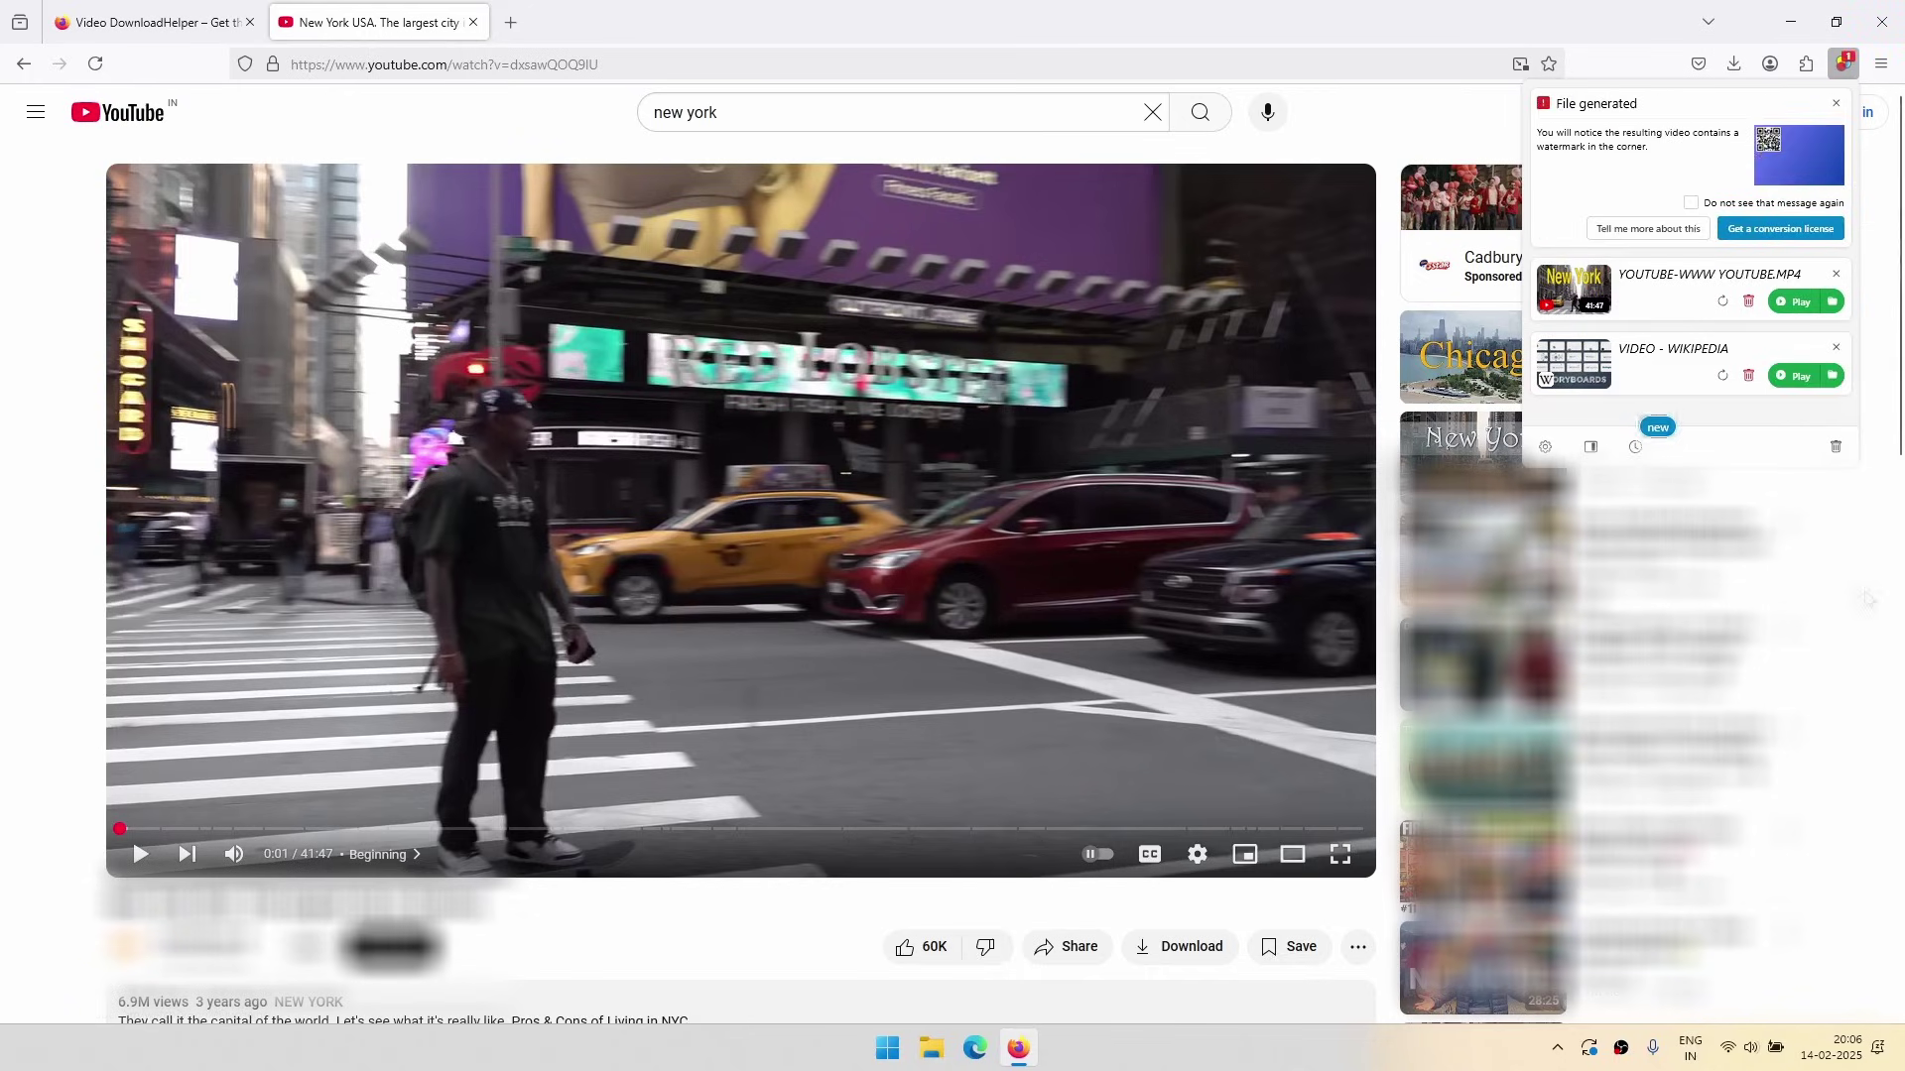
# Close the DownloadHelper popup and open the 1 Minute of NEW YORK video
pyautogui.click(1867, 598)
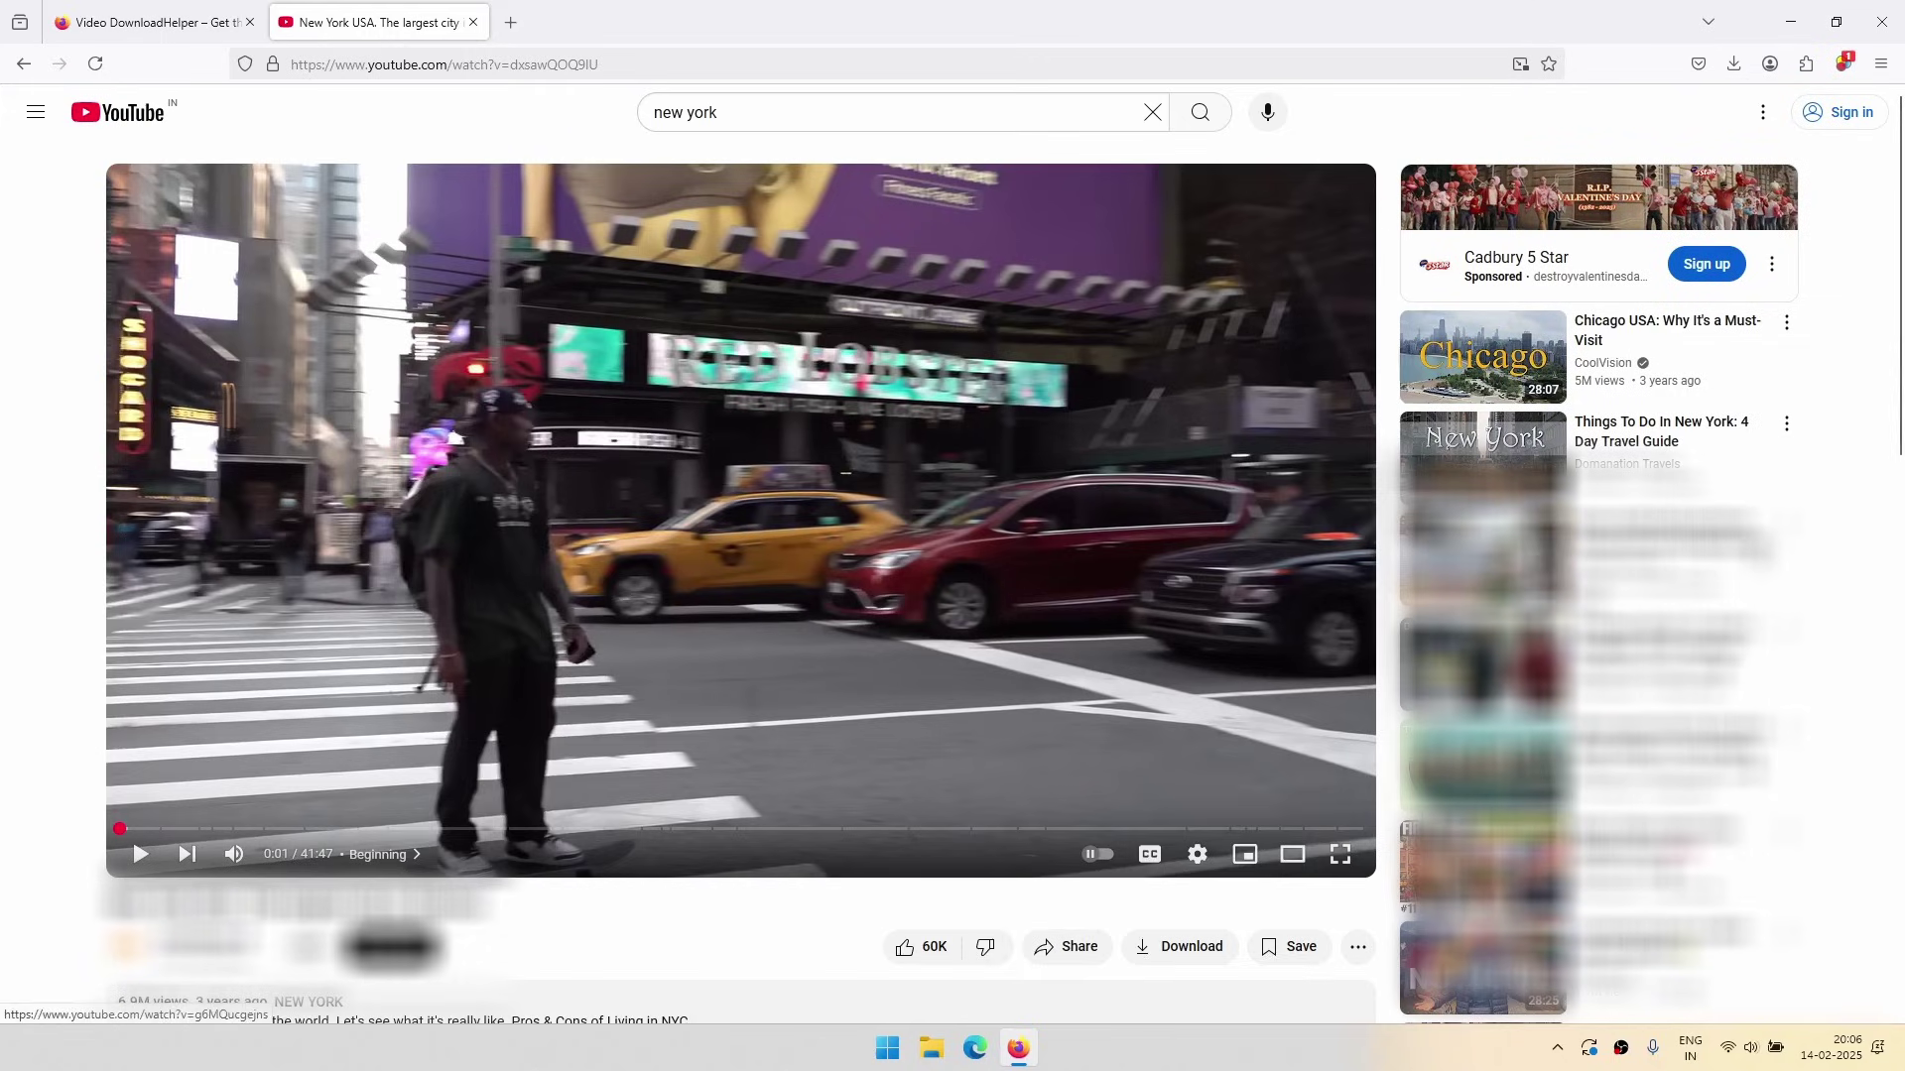
pyautogui.scroll(-4, 748, 748)
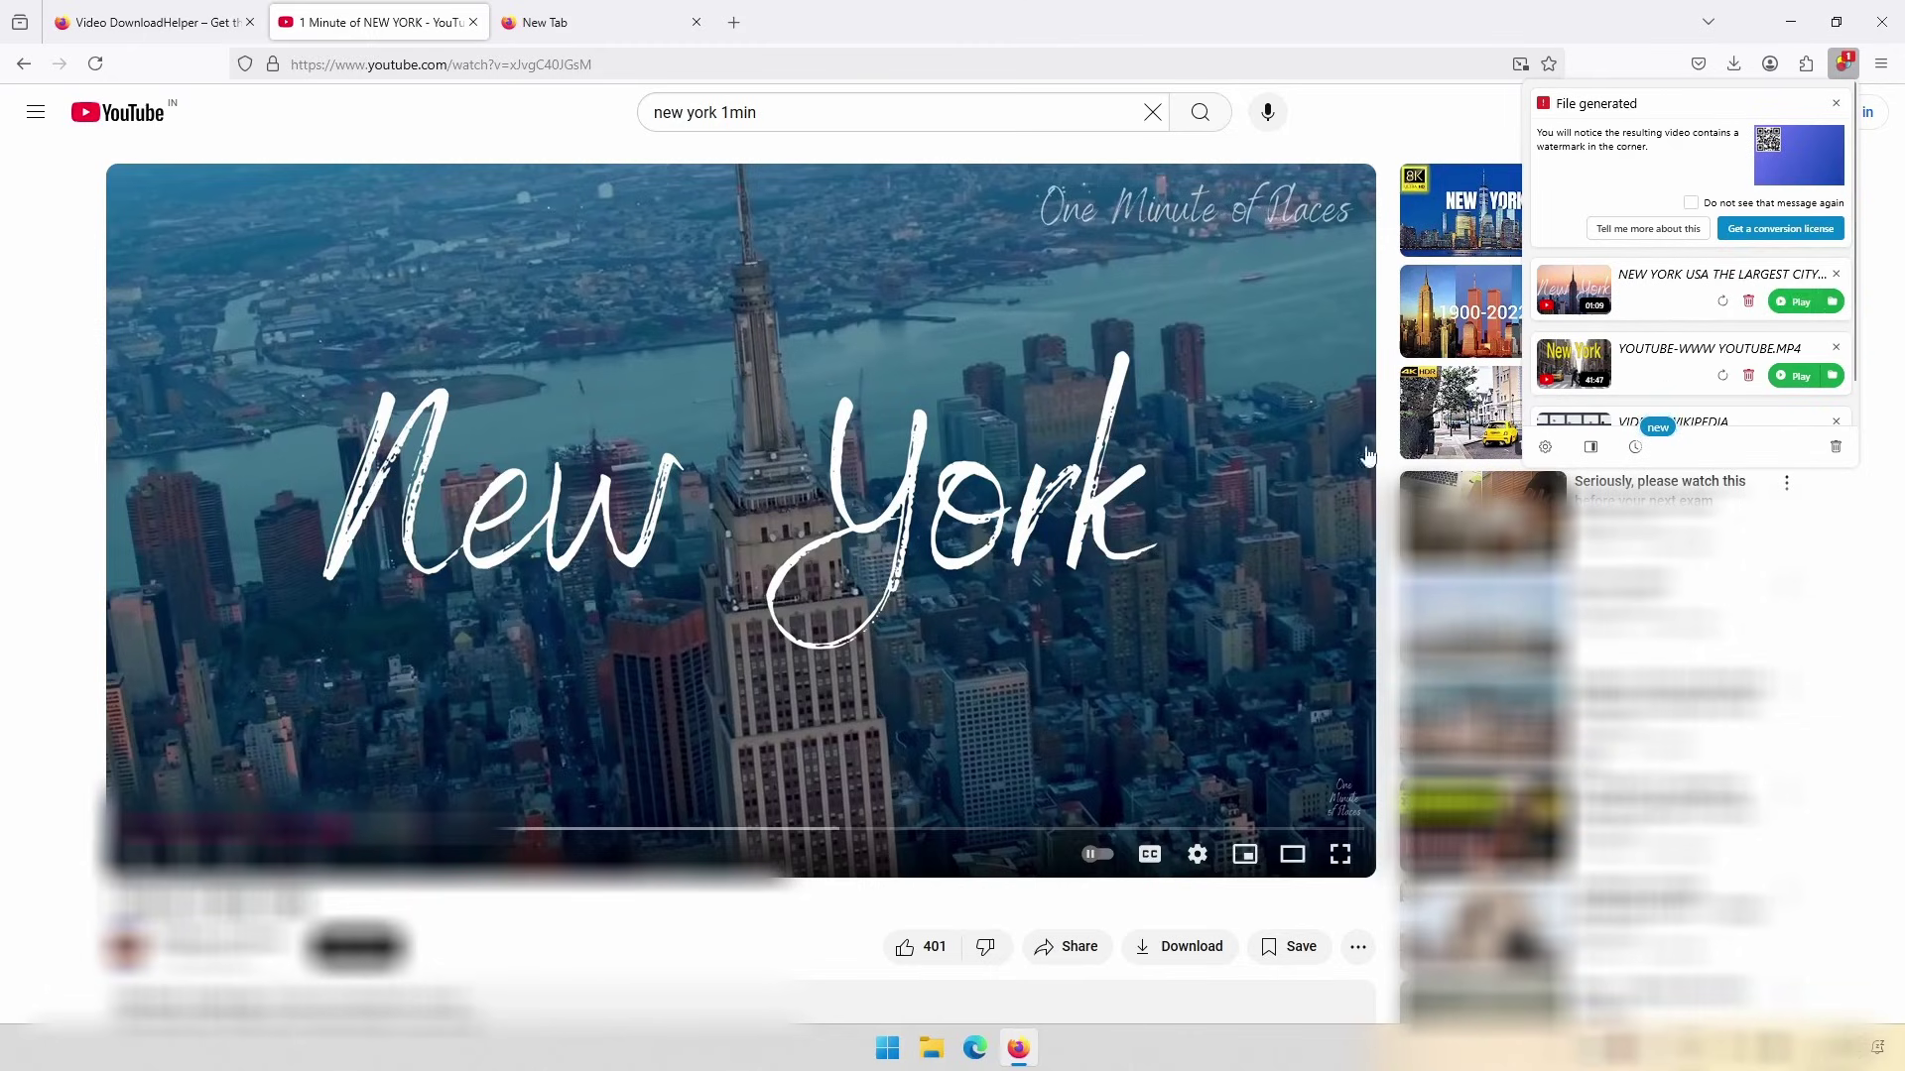
pyautogui.moveTo(1071, 446)
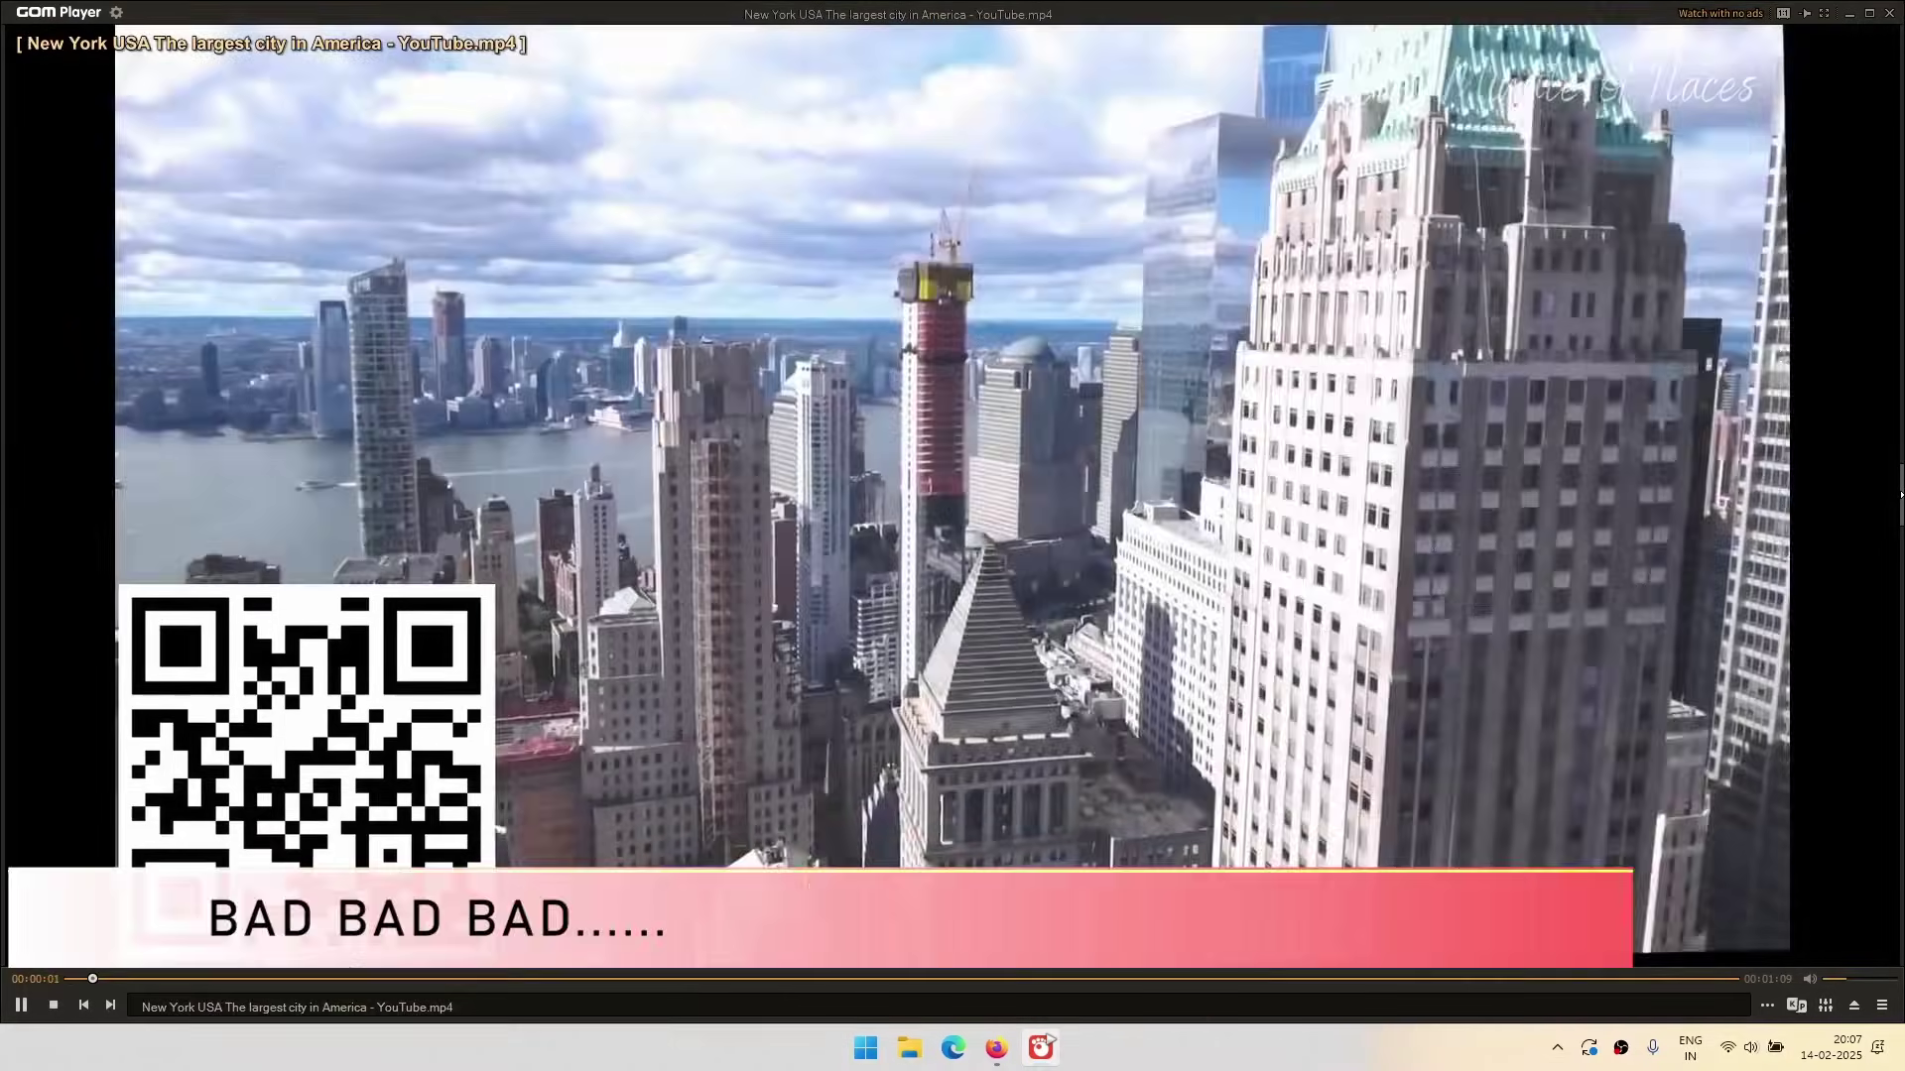
# Pause the downloaded New York video in GOM Player on its QR-code watermark, then leave the player
pyautogui.click(574, 635)
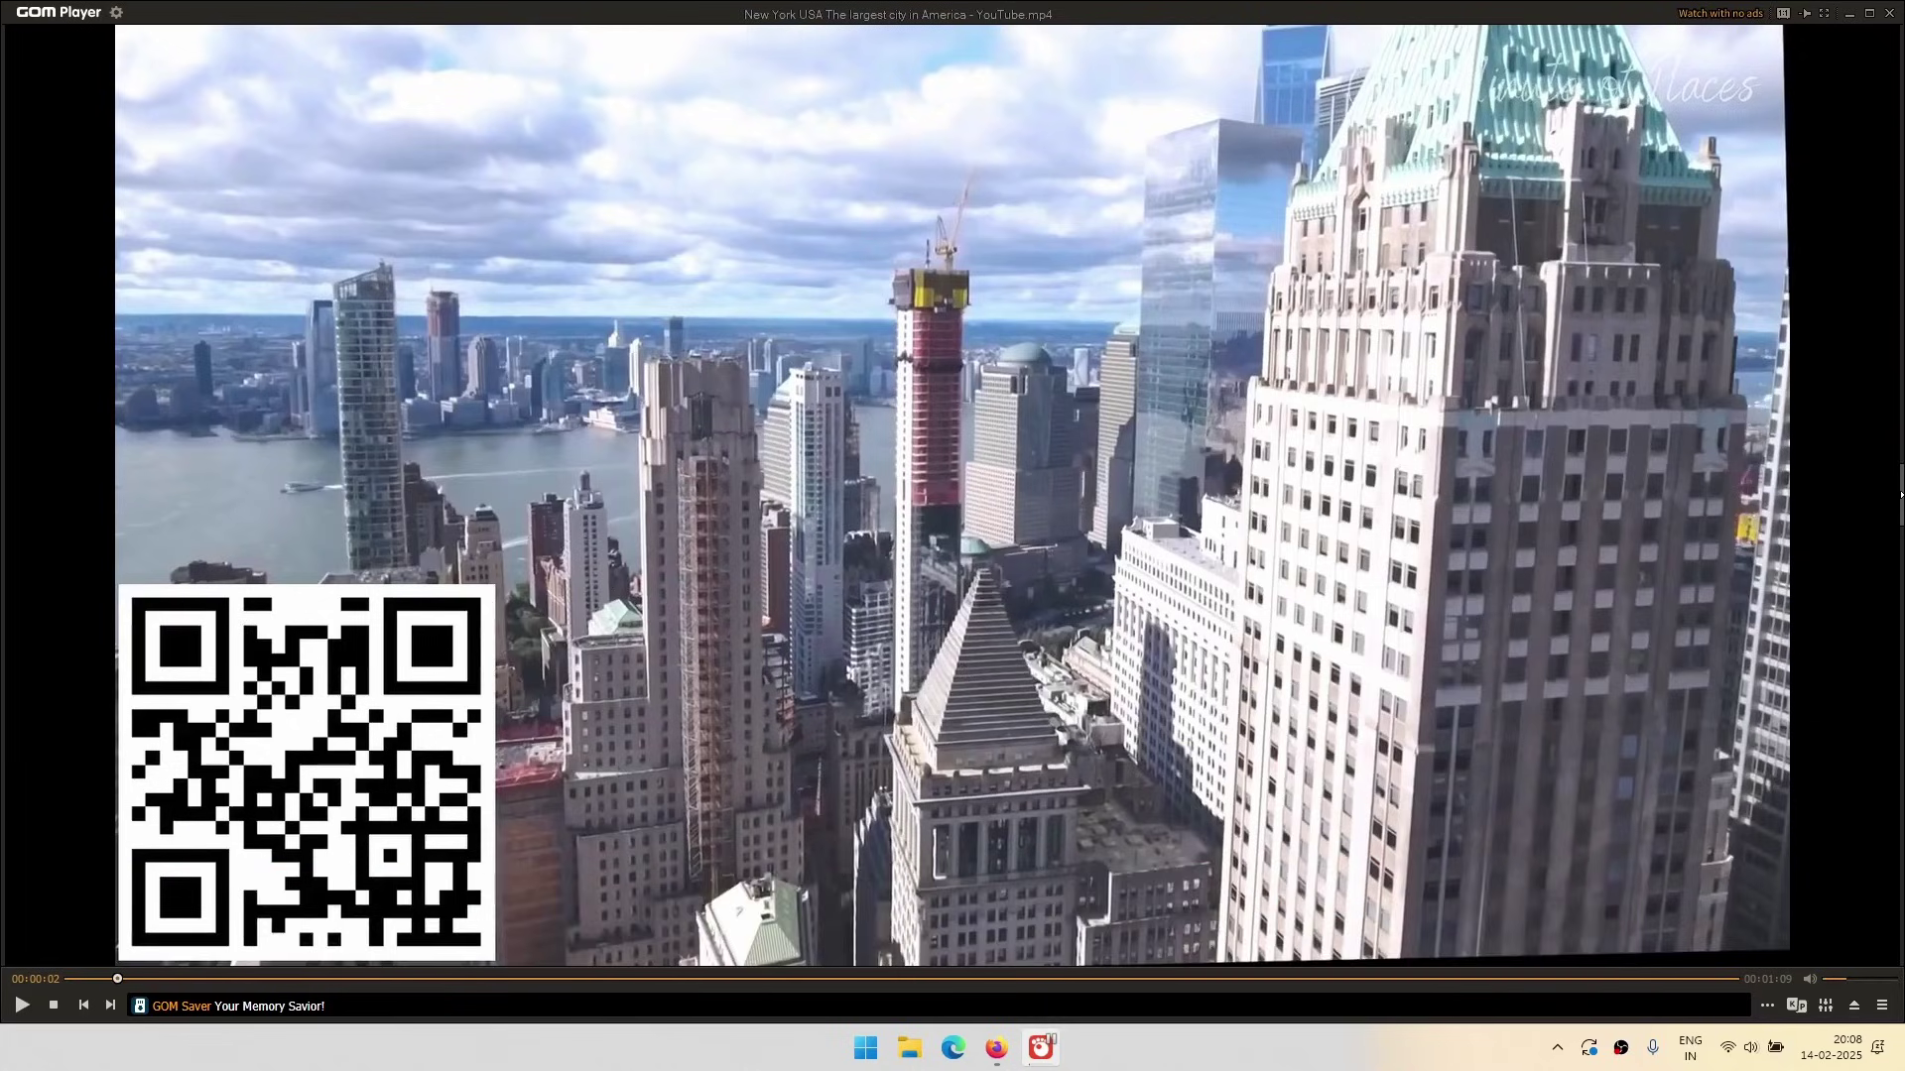
pyautogui.hotkey('alt', 'Tab')
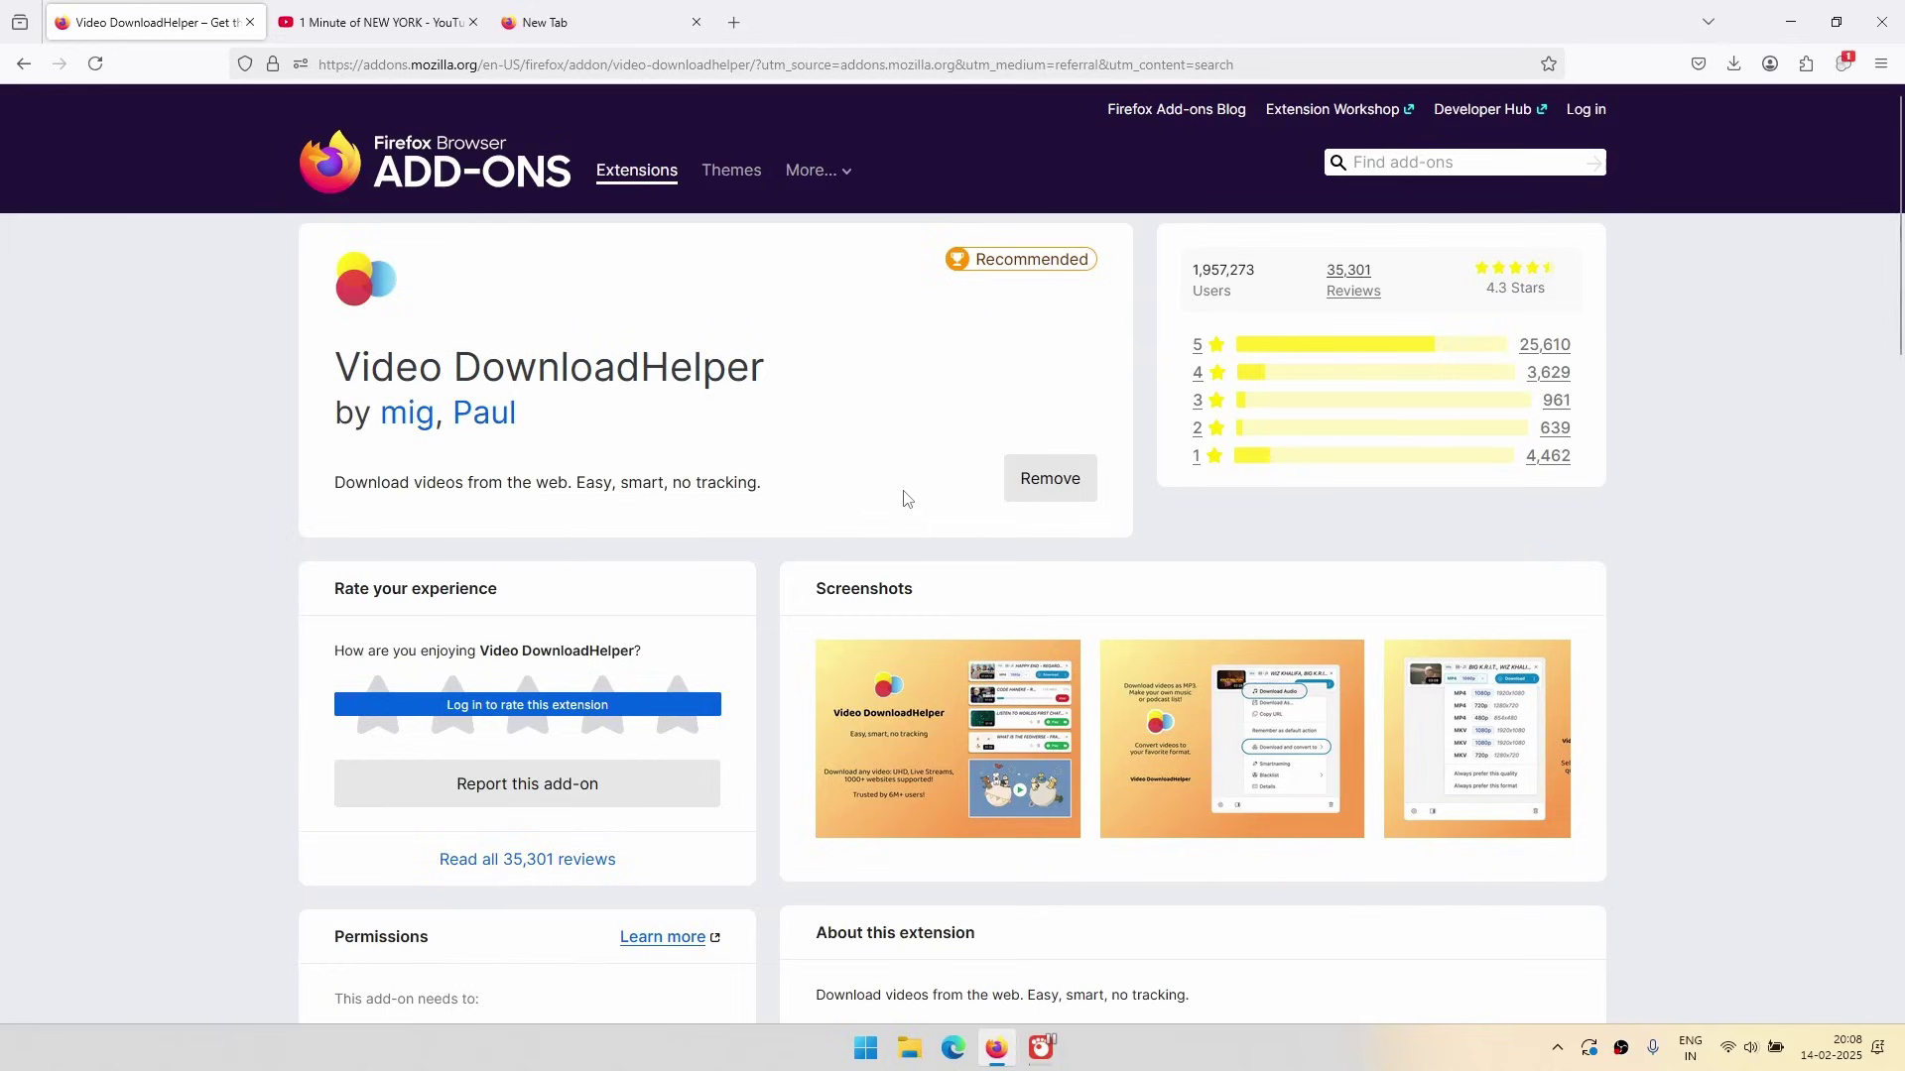
# Remove Video DownloadHelper from its add-on page, leaving only the option to reinstall it
pyautogui.click(1058, 483)
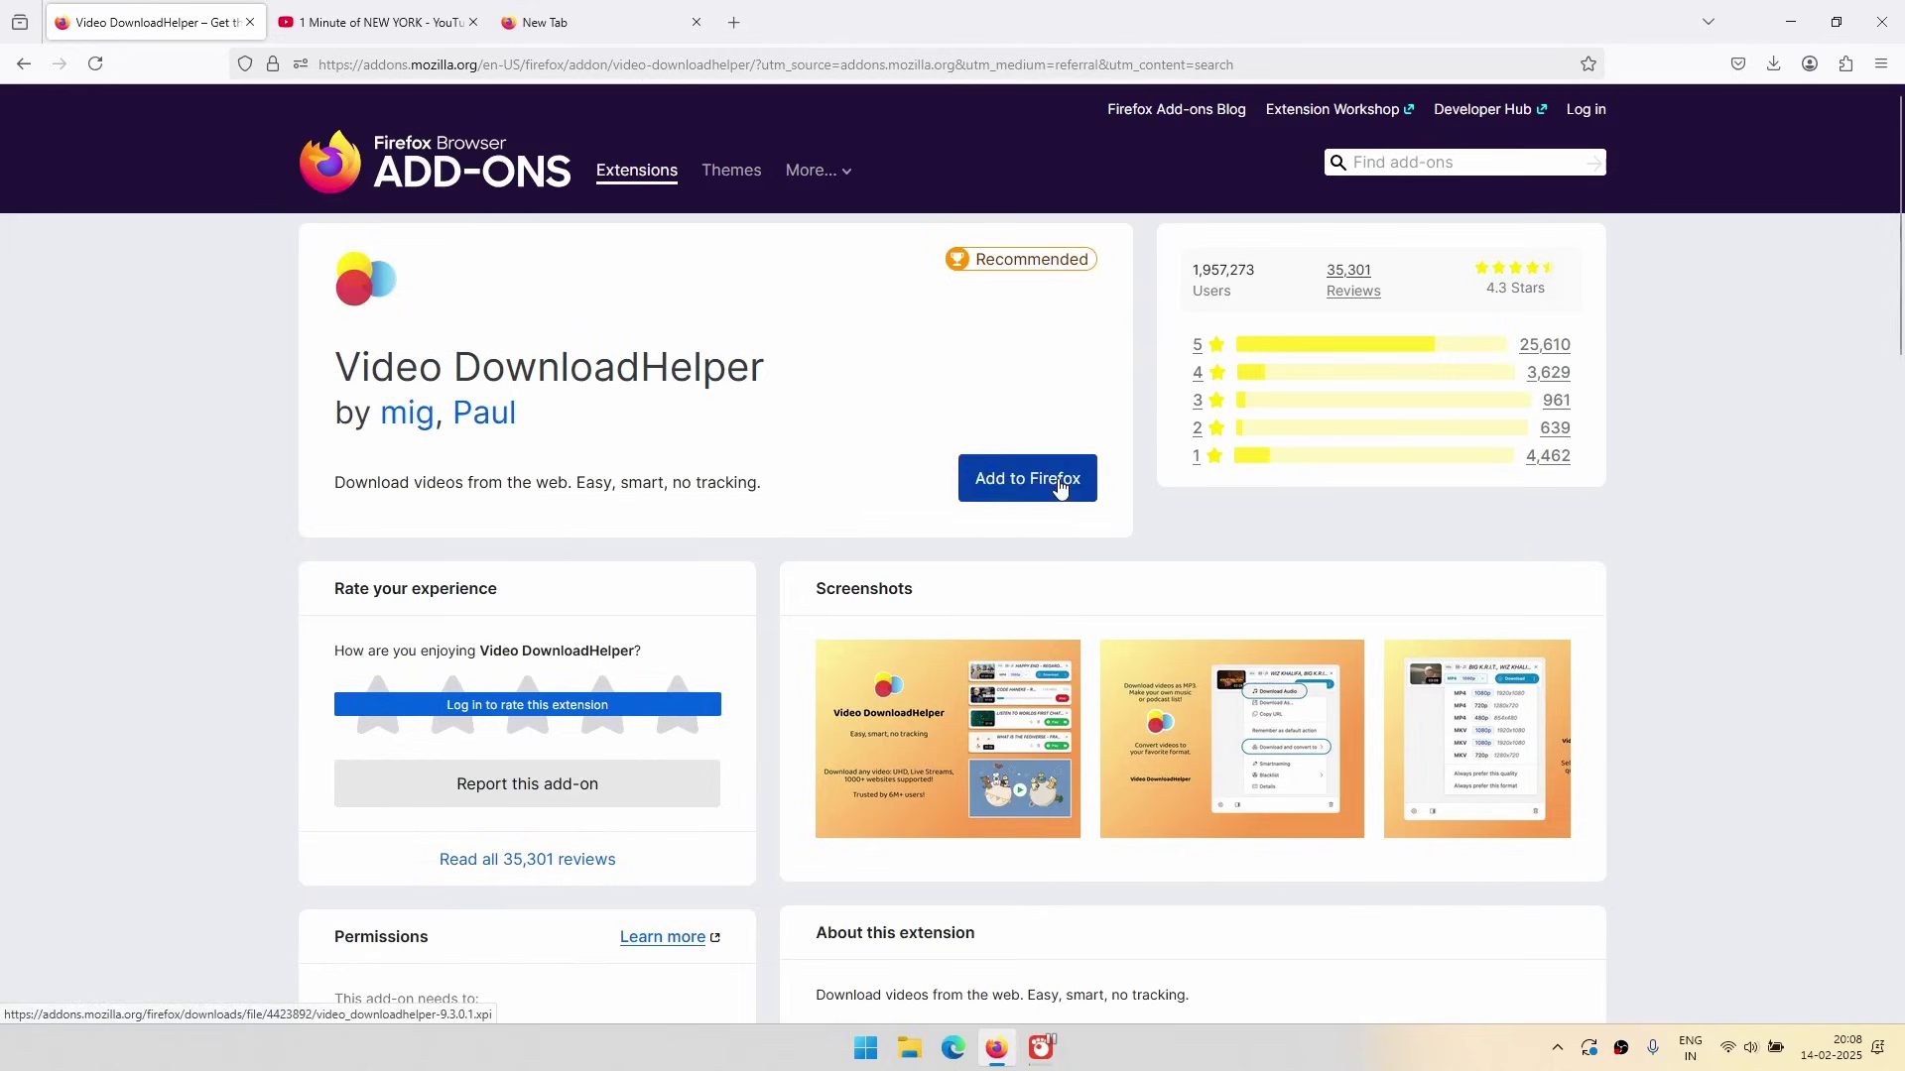